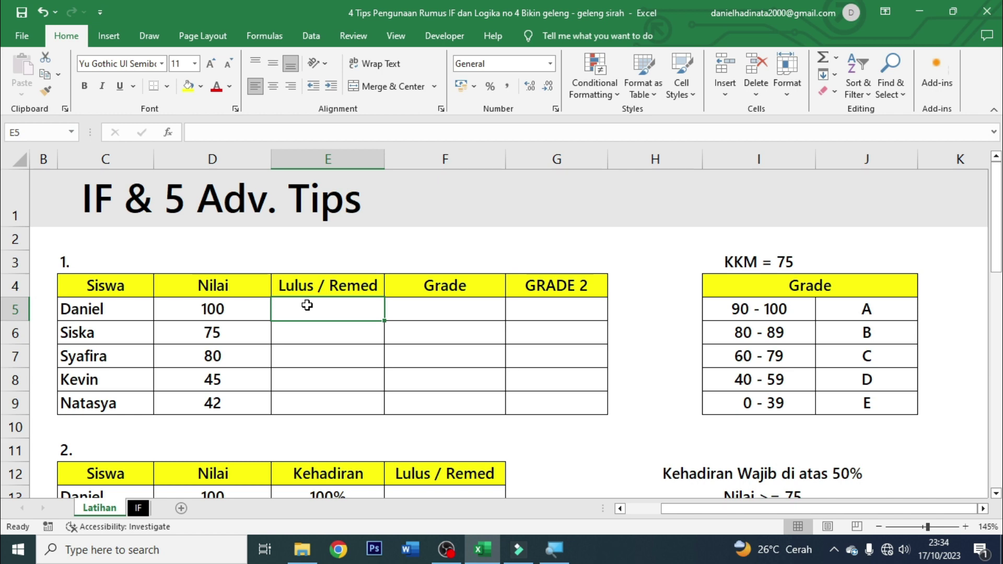
- Review the first exercise table, its Lulus / Remed column and the KKM = 75 pass mark
click(93, 261)
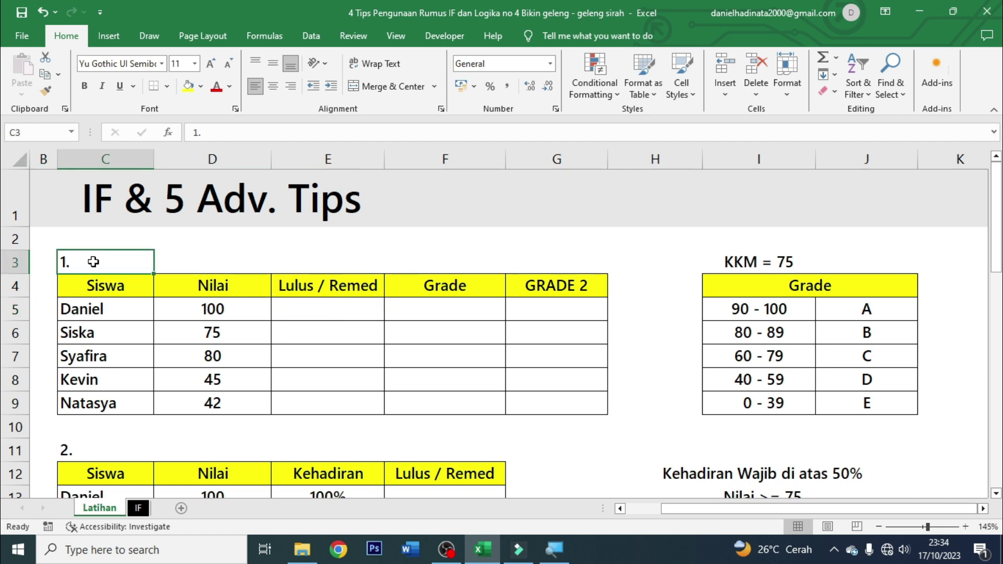
mouse_move(122, 294)
mouse_down()
mouse_move(435, 354)
mouse_move(519, 385)
mouse_up()
drag(197, 282, 123, 290)
click(242, 302)
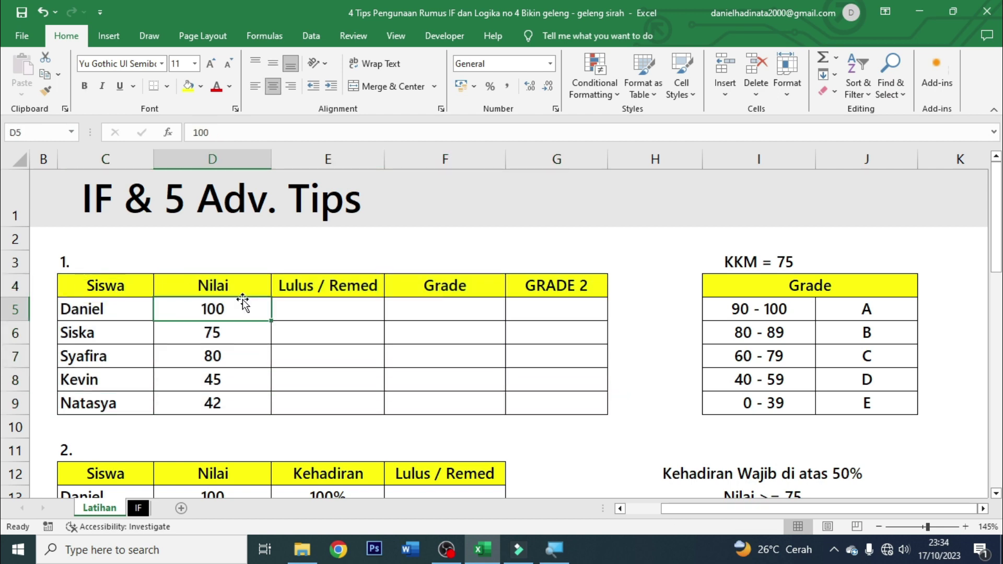
click(355, 289)
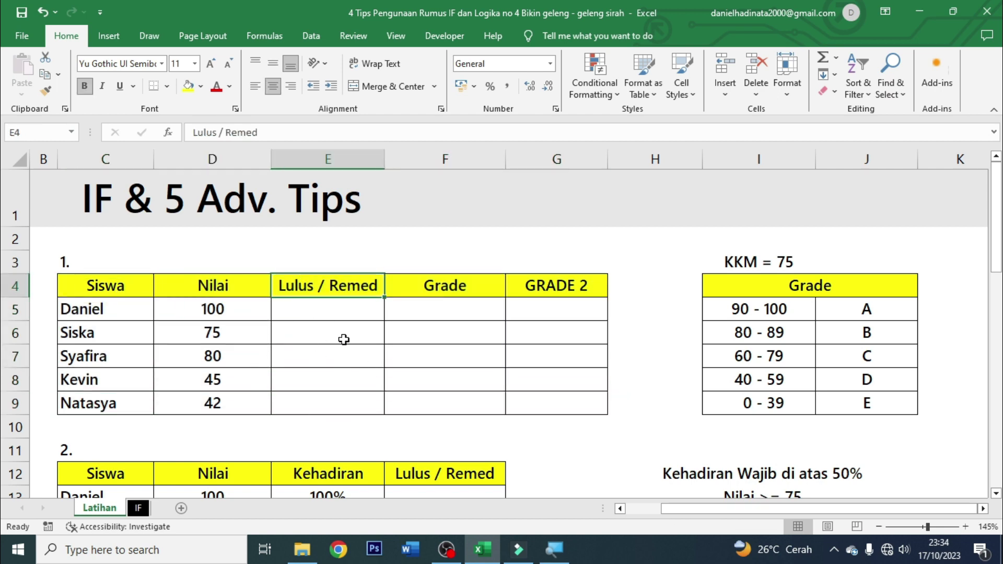
drag(346, 287, 340, 406)
click(732, 277)
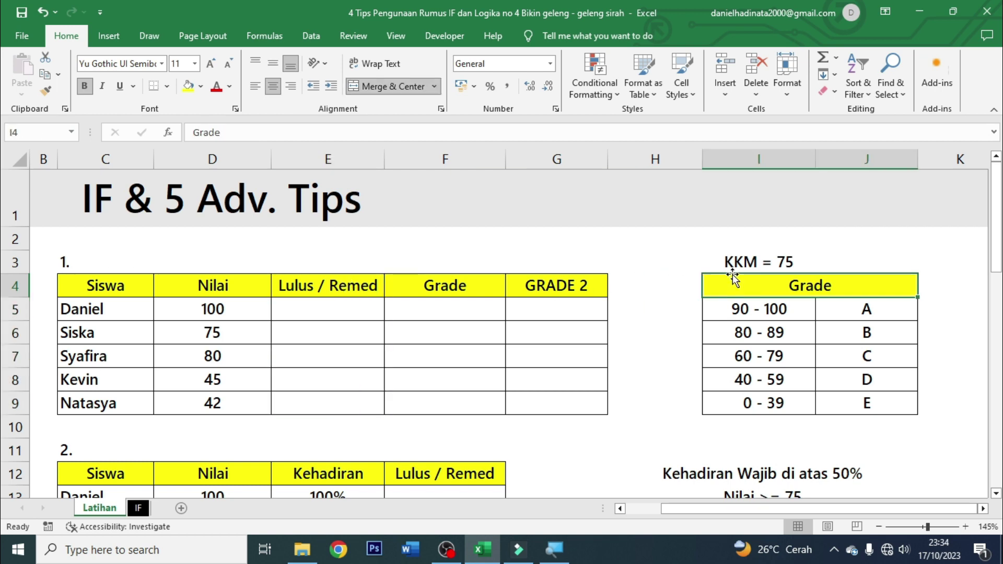
click(738, 261)
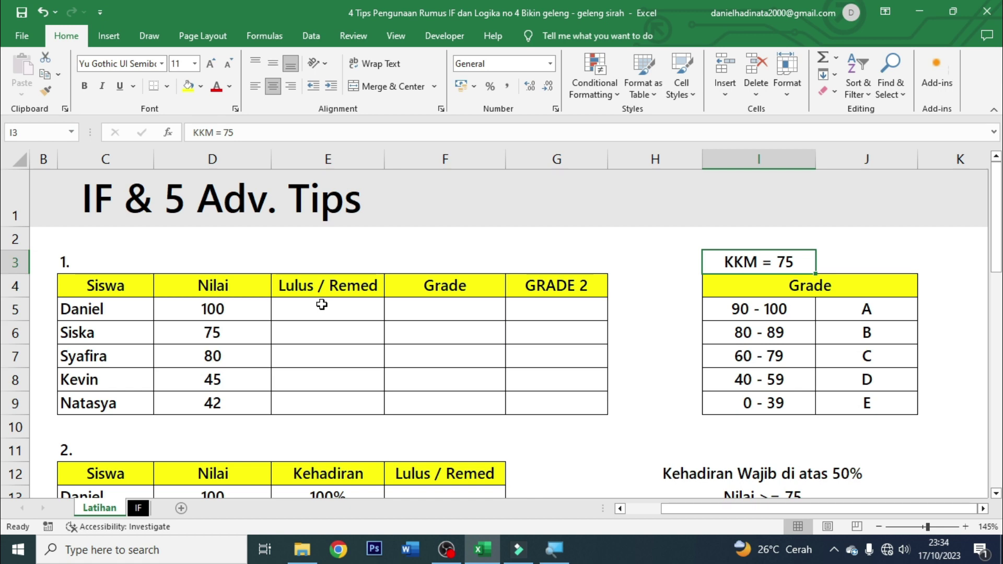
- Enter =IF(D5<75;"Remed";"Lulus") in E5
click(321, 305)
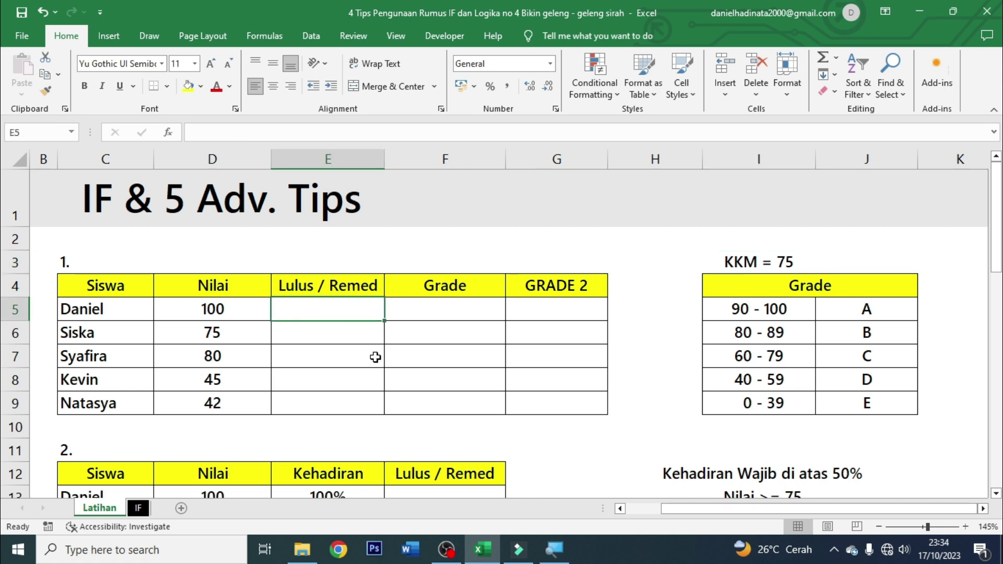
text(=)
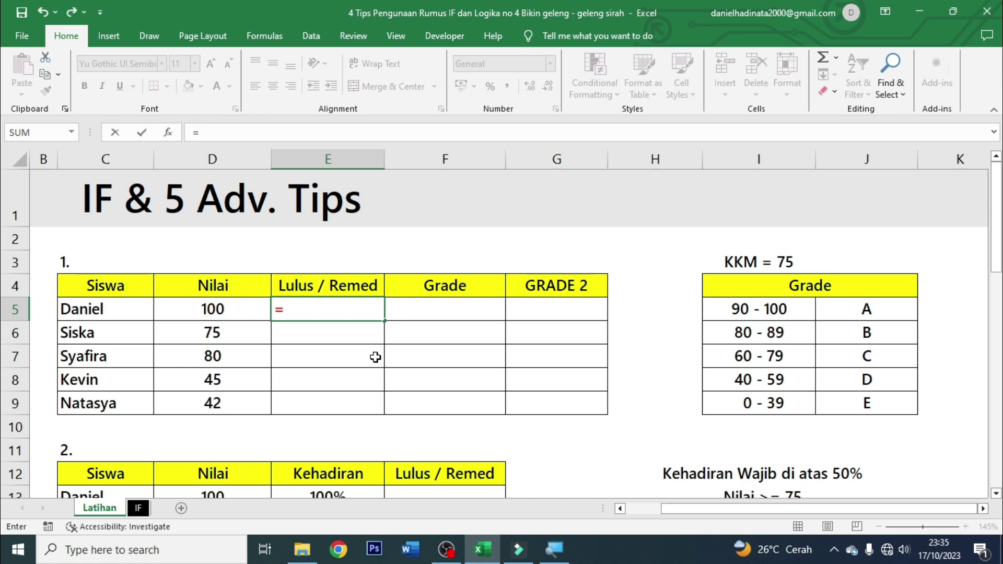
text(if)
key(Tab)
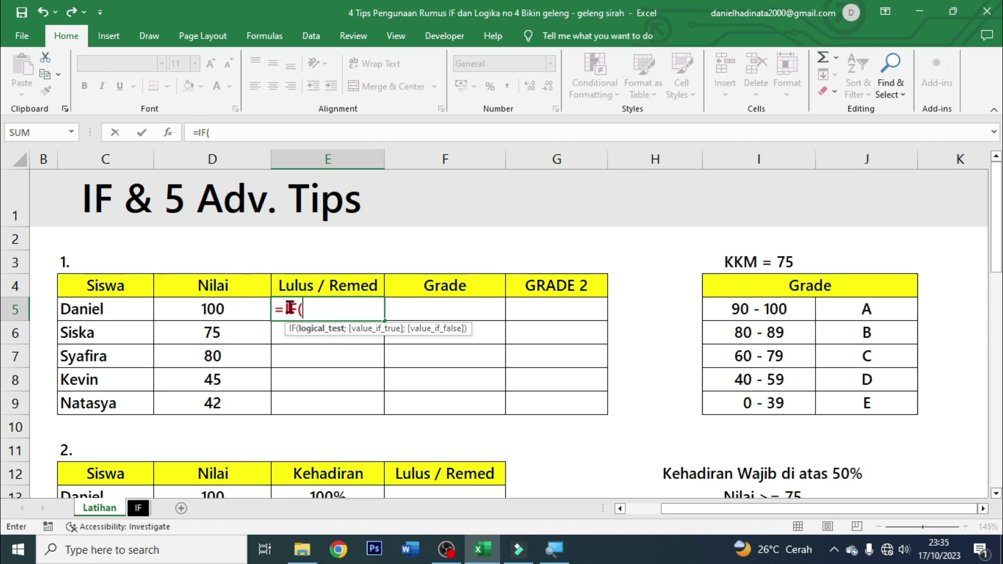
click(220, 308)
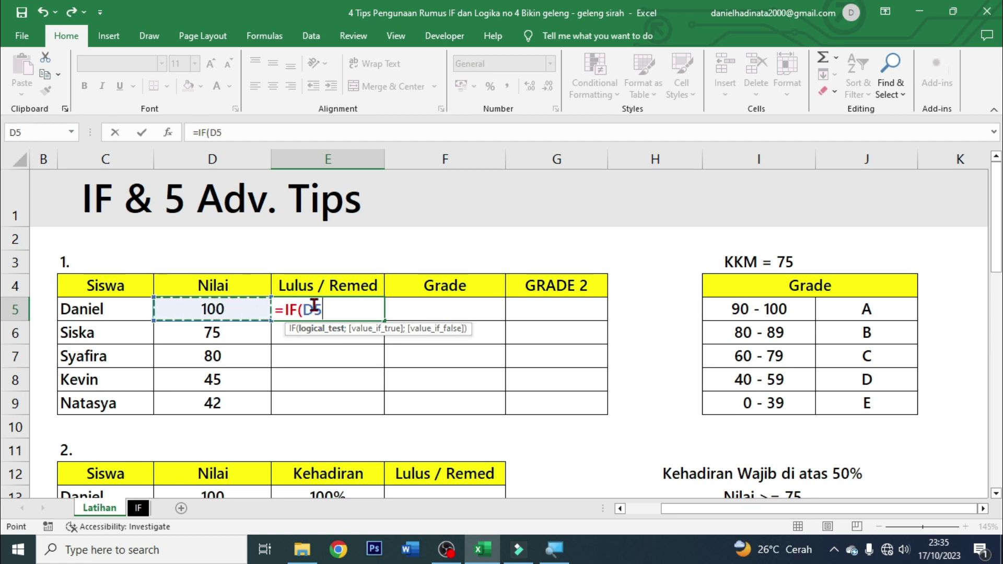
text(<)
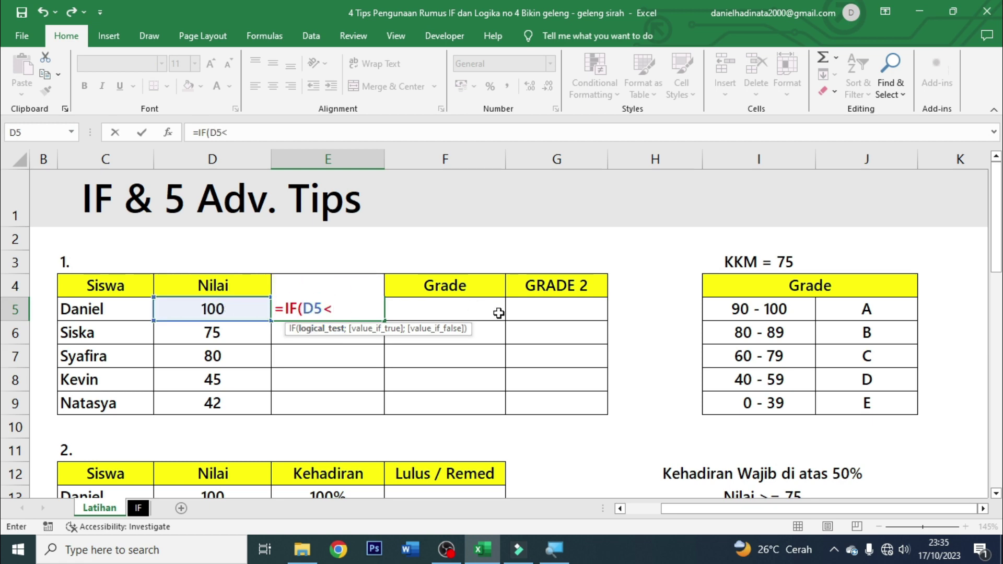
text(75;)
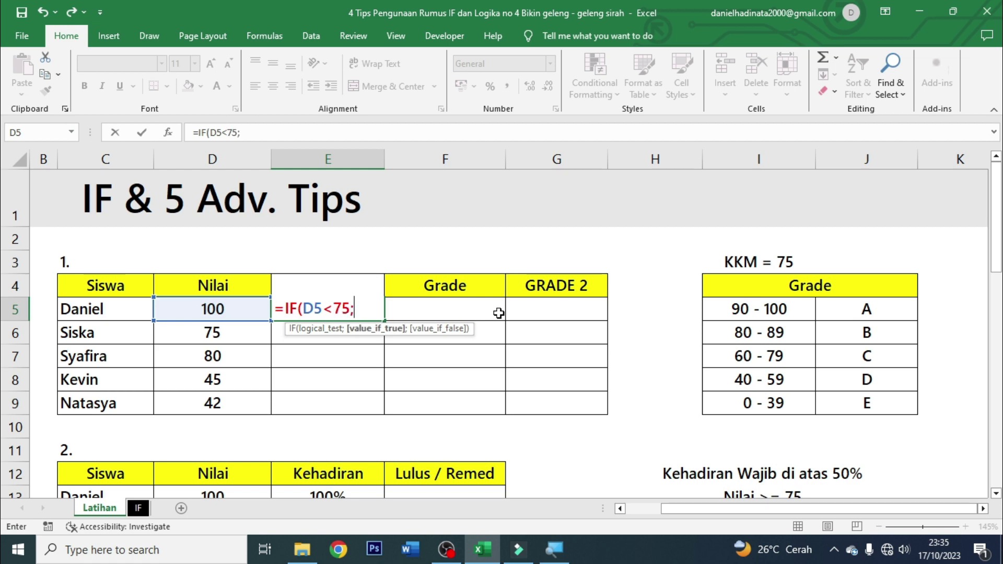
text(")
text(Remed)
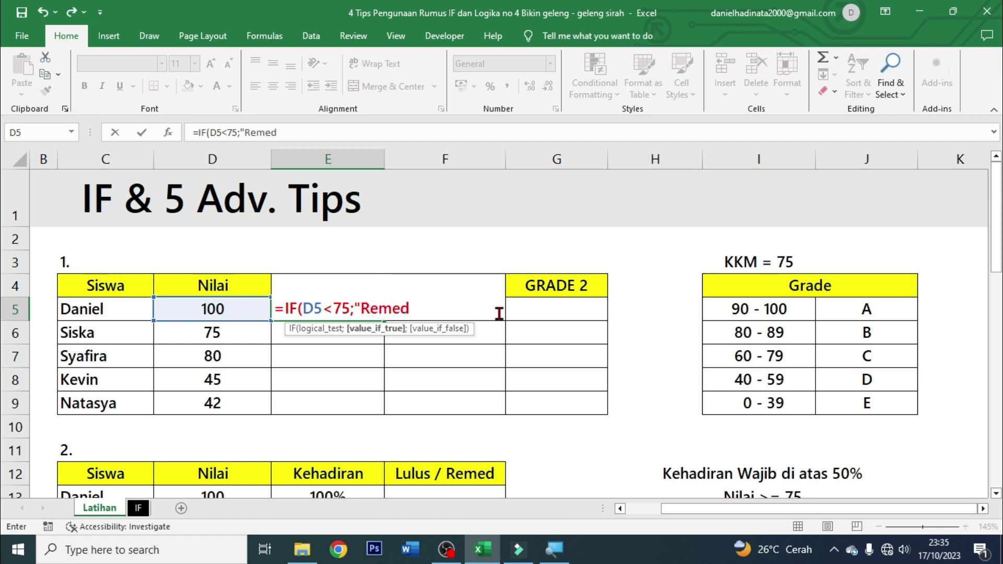
text(";")
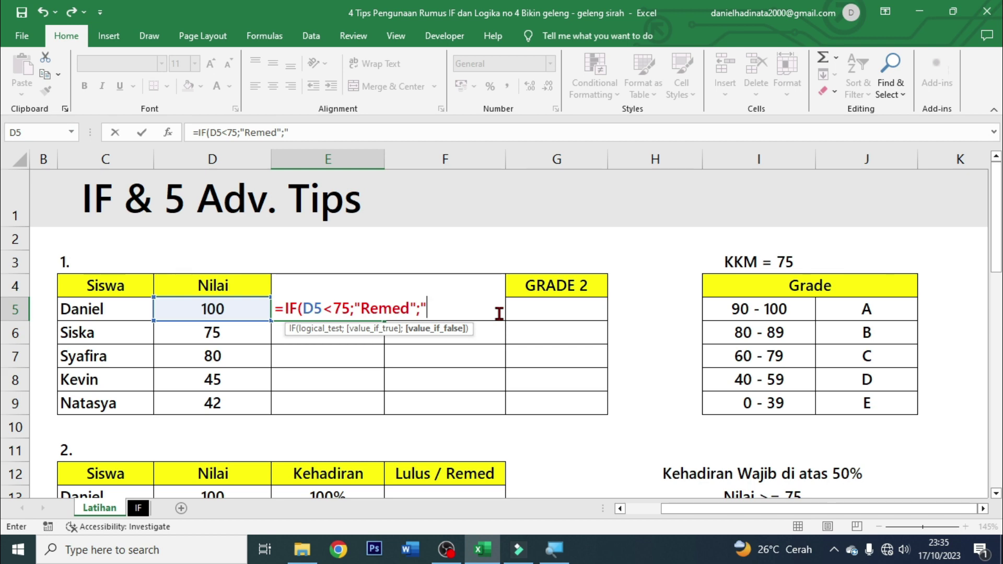
text(Lul)
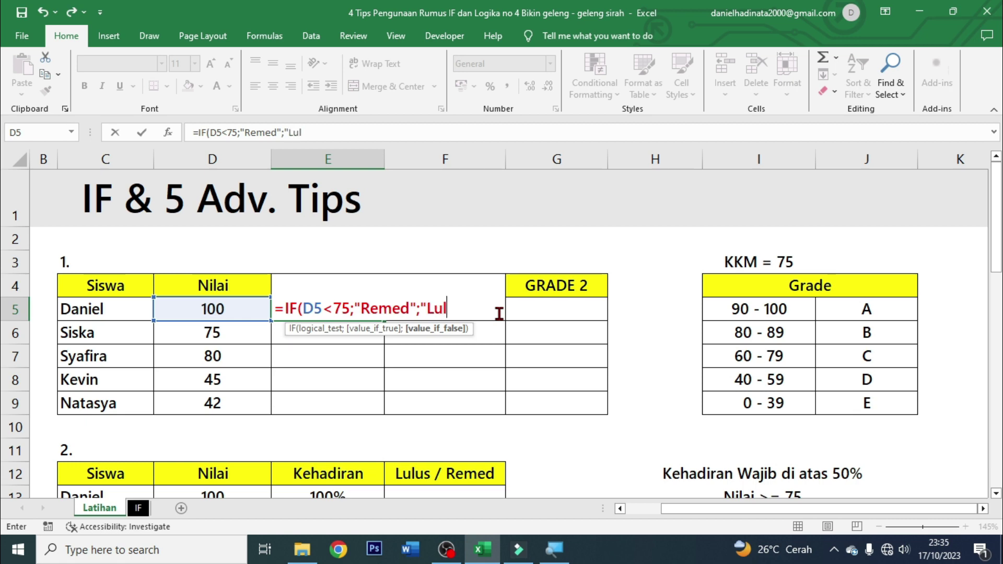
text(us"))
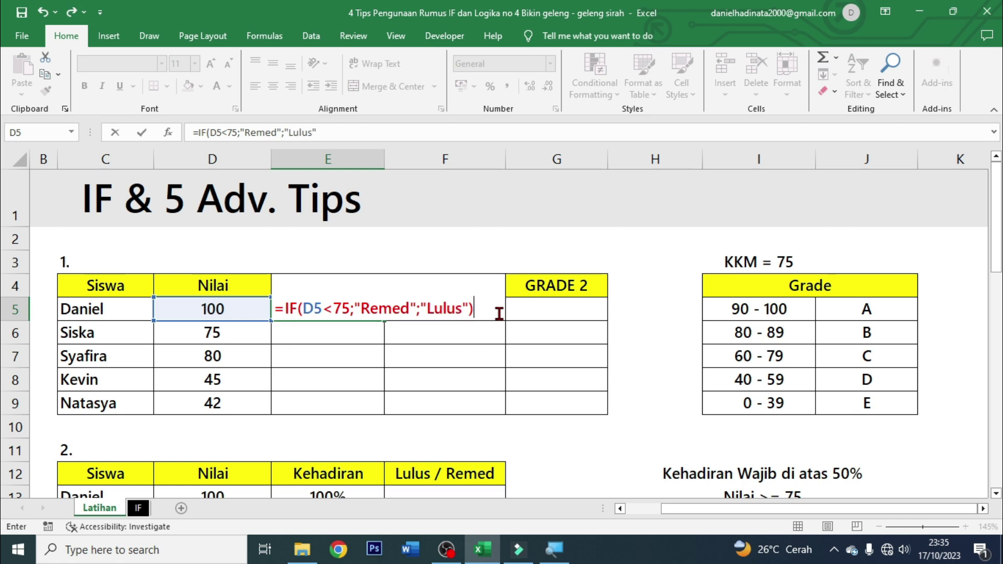
key(ctrl+Return)
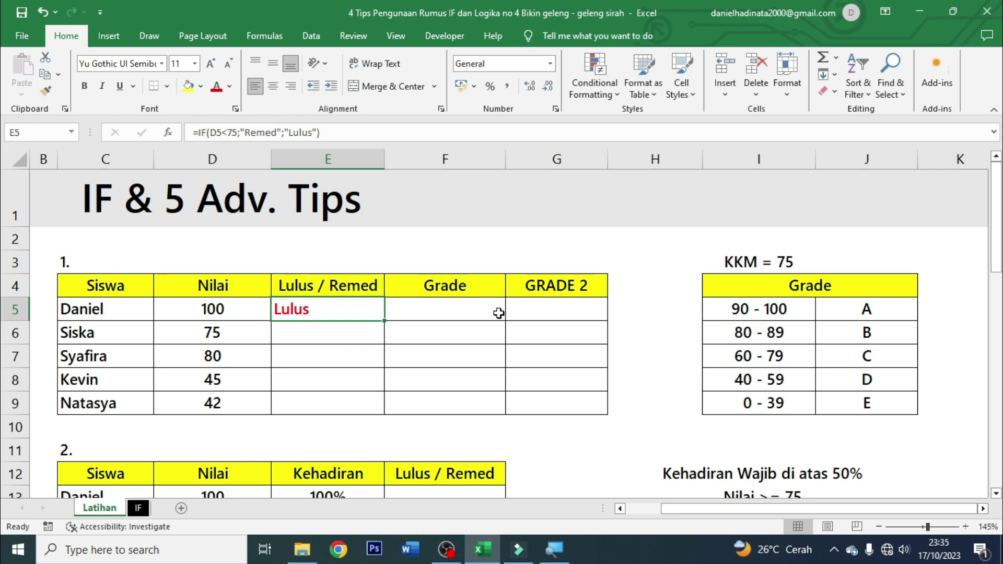
- Copy the E5 formula down to E9, centre the results and check Kevin's and Natasya's Remed
drag(385, 320, 350, 416)
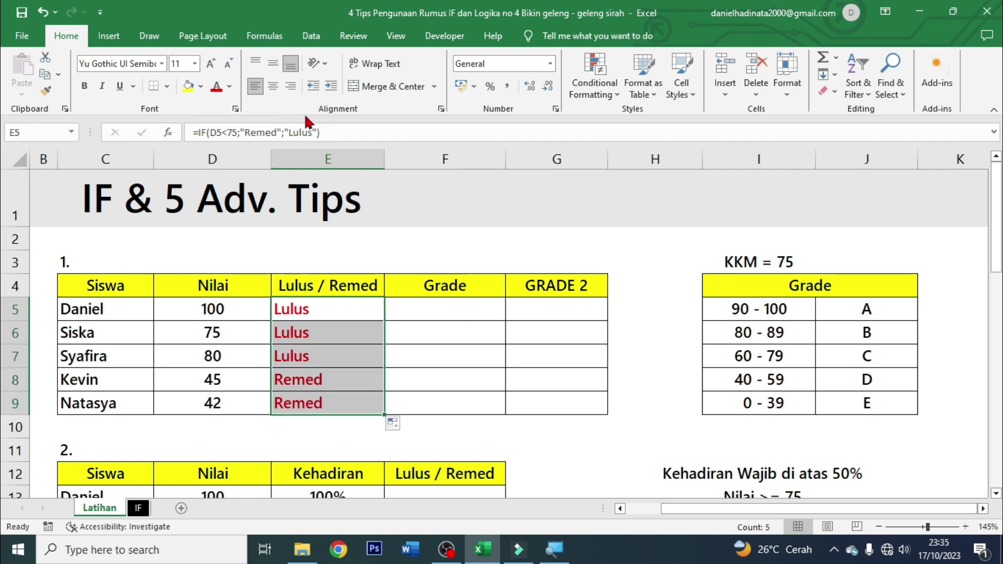
click(272, 86)
click(209, 307)
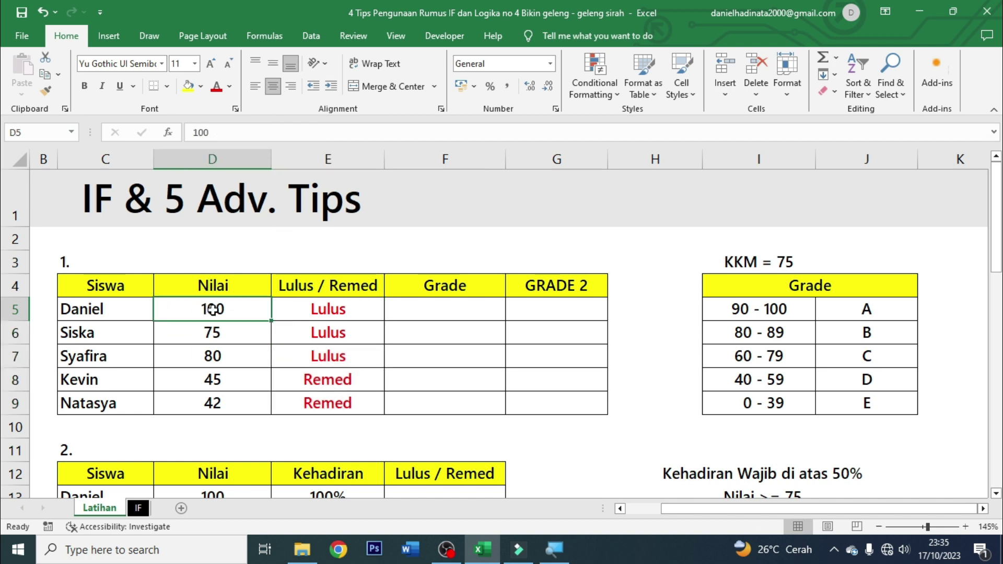
click(279, 339)
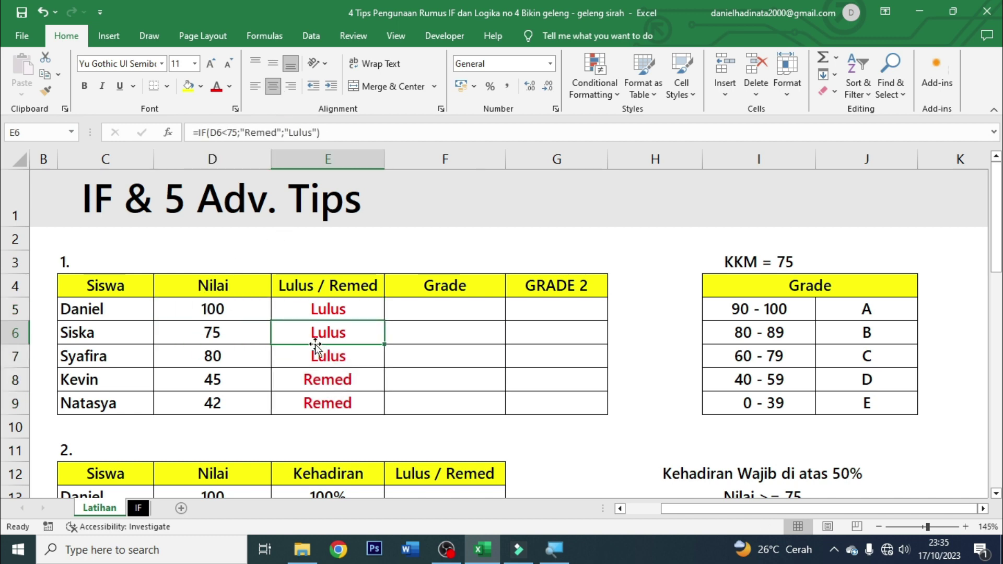
click(264, 379)
click(316, 387)
click(269, 399)
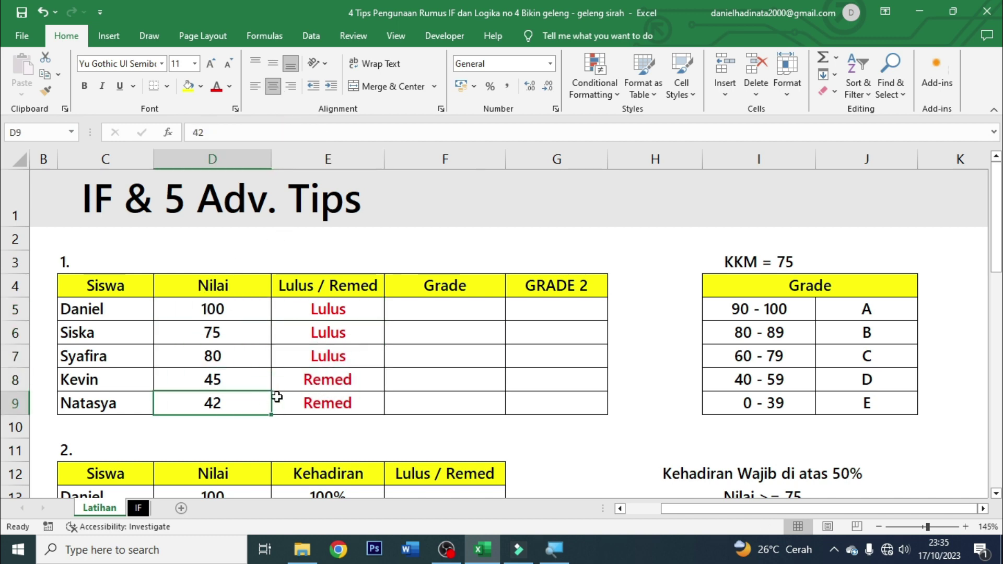
click(316, 402)
click(412, 308)
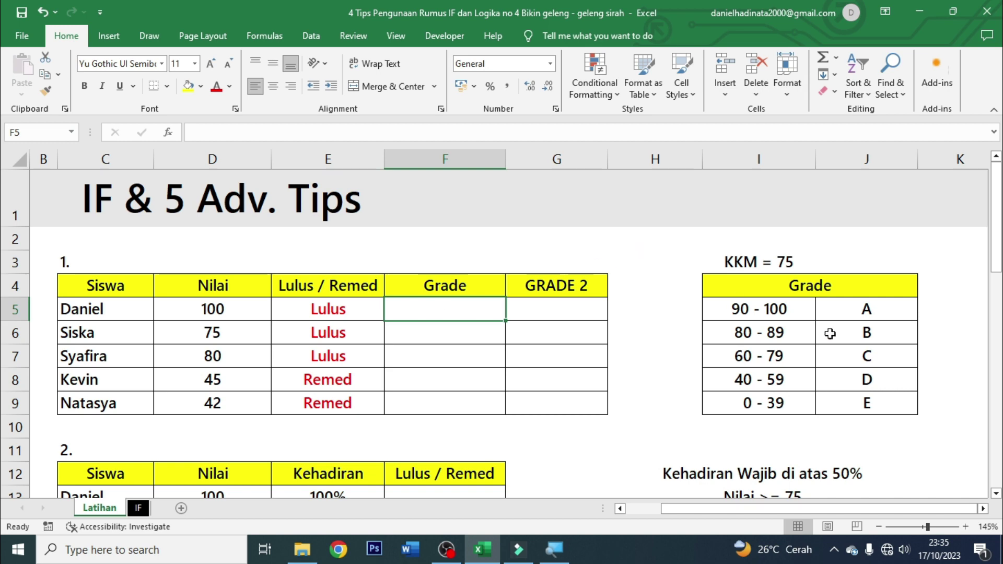
- Review the Grade reference table's score ranges for grades A through E
click(783, 402)
click(838, 398)
click(784, 379)
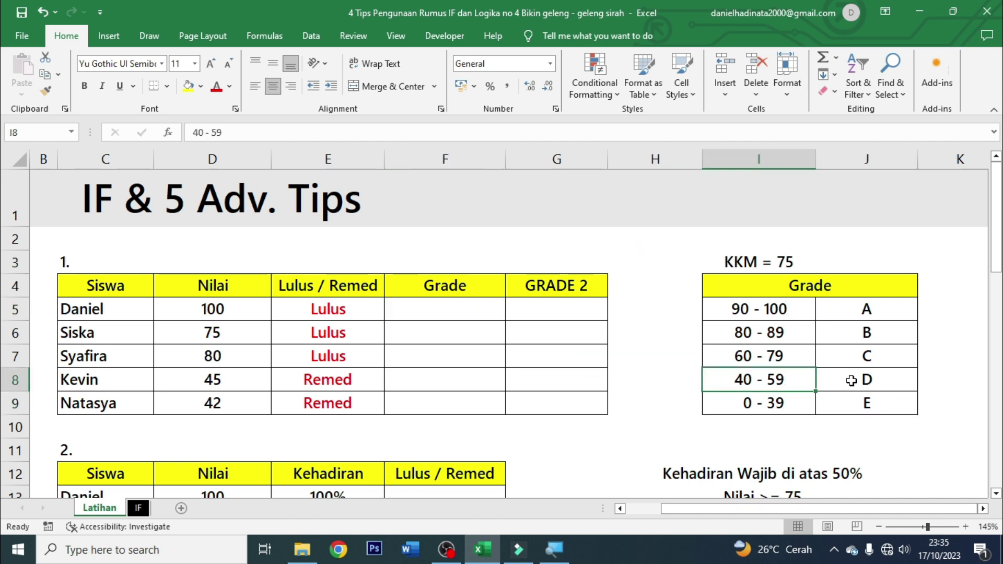
click(850, 381)
click(778, 358)
click(851, 358)
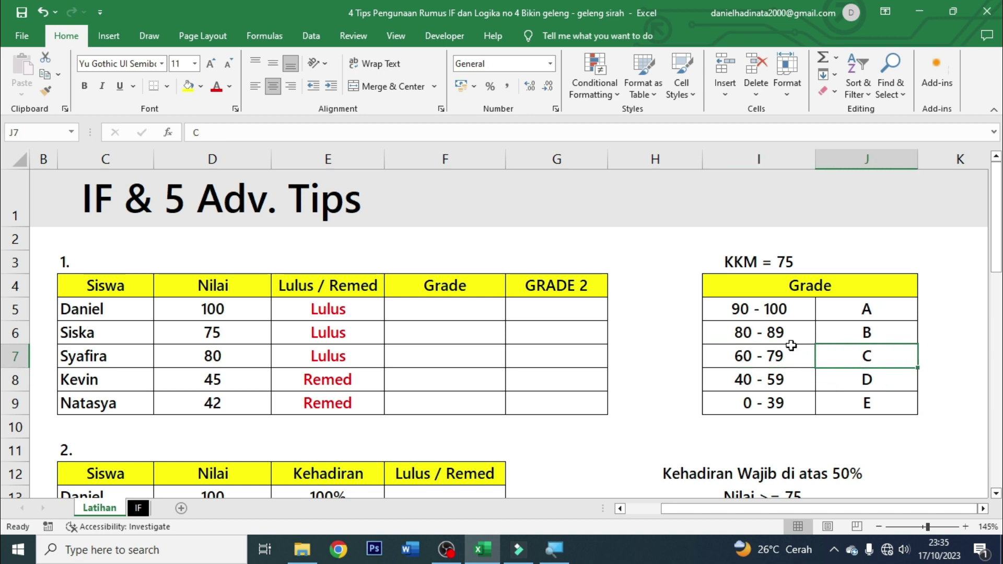
click(791, 342)
click(852, 353)
click(805, 309)
click(842, 313)
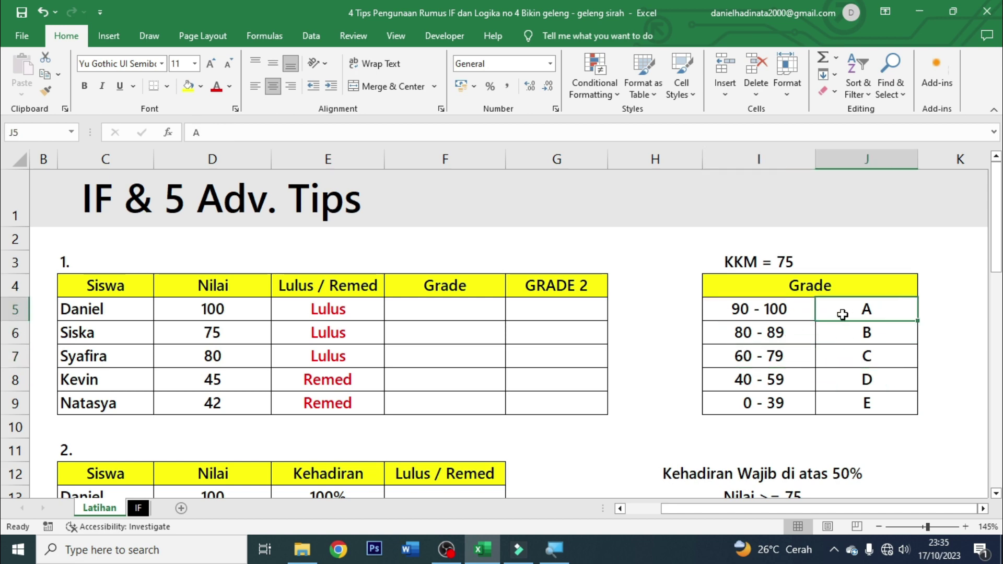
- Start F5's nested IF with the D5>=90 → "A" and D5>=80 → "B" tests
click(460, 308)
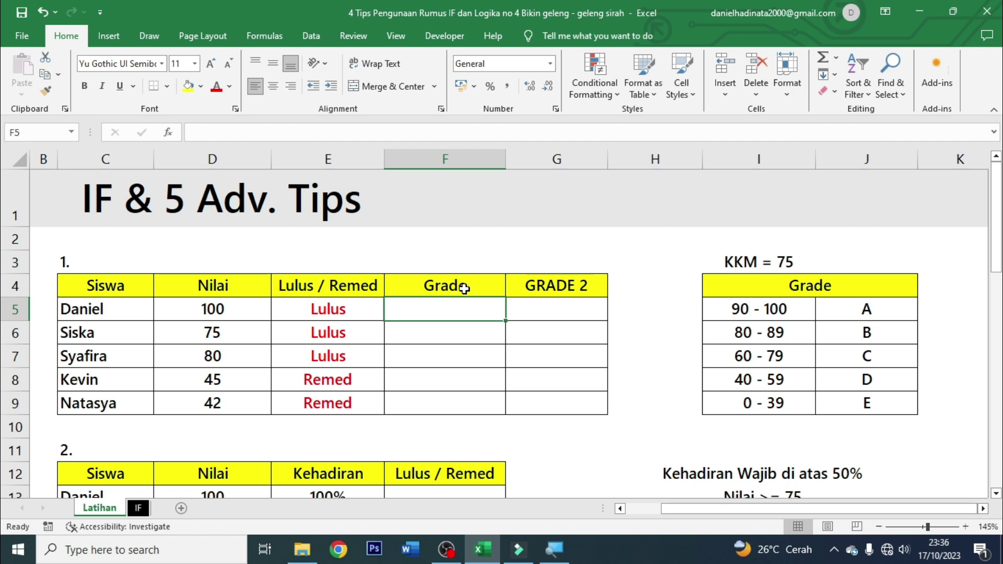
text(=)
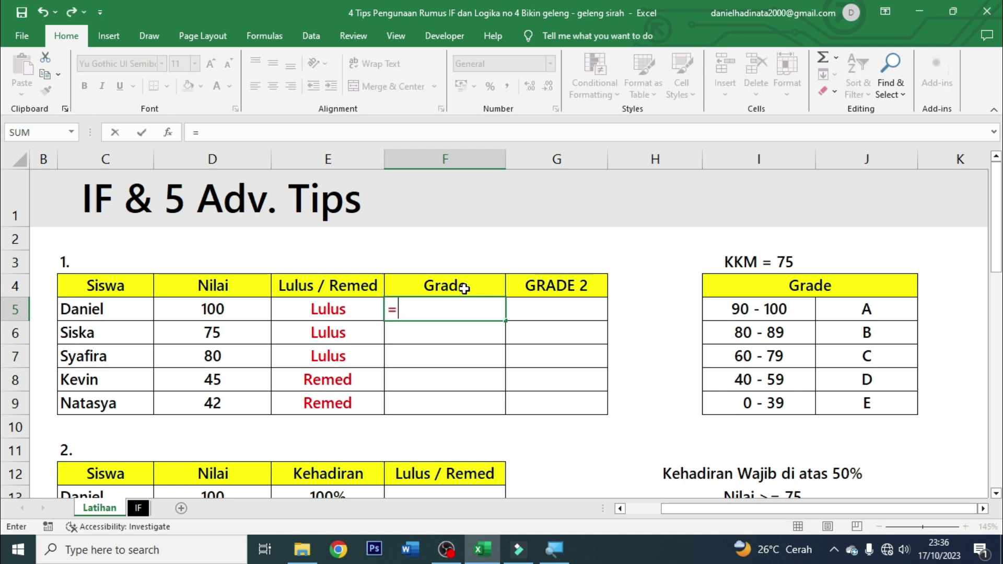
text(IF()
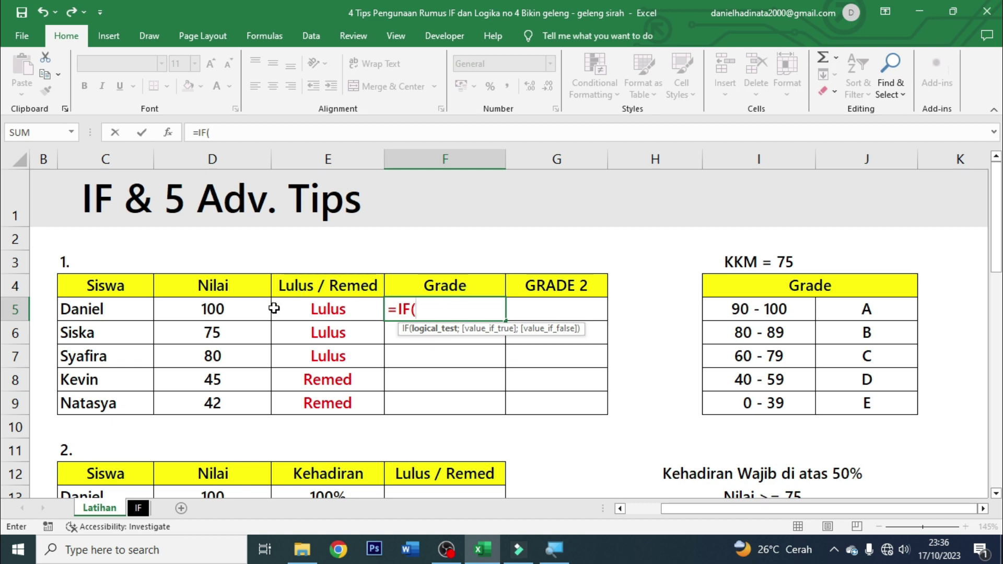
click(251, 304)
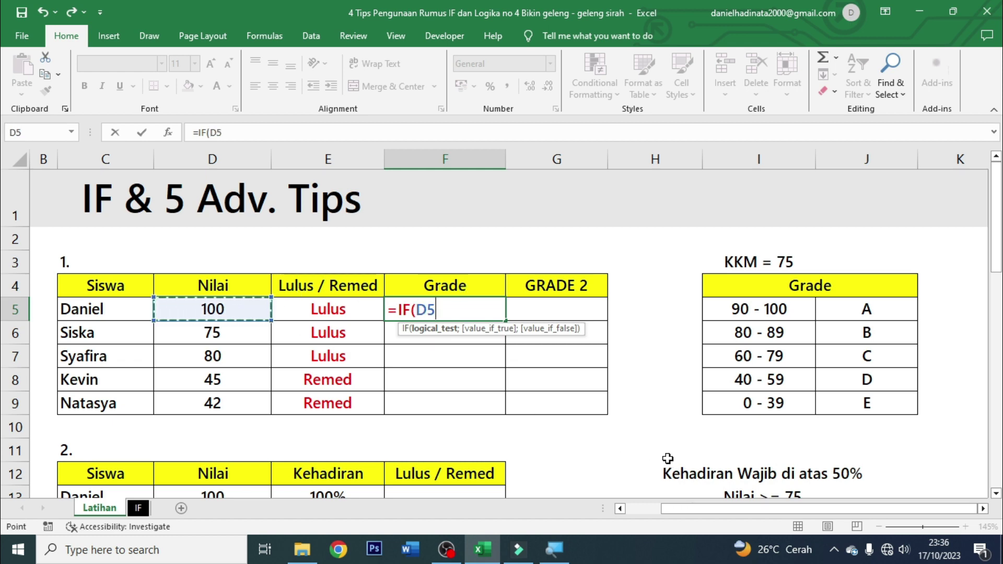
text(>=90)
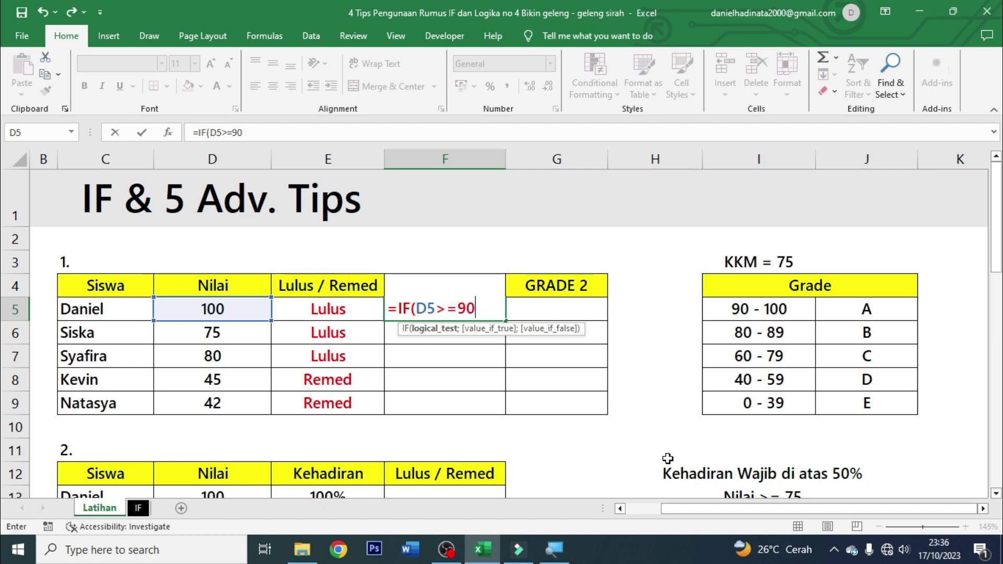
text(;)
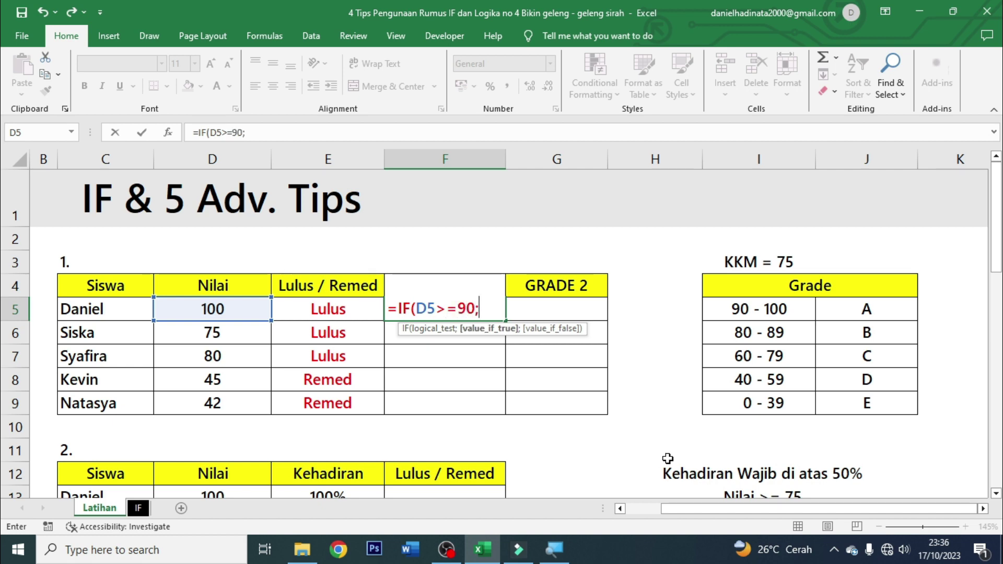
text("A)
text(";)
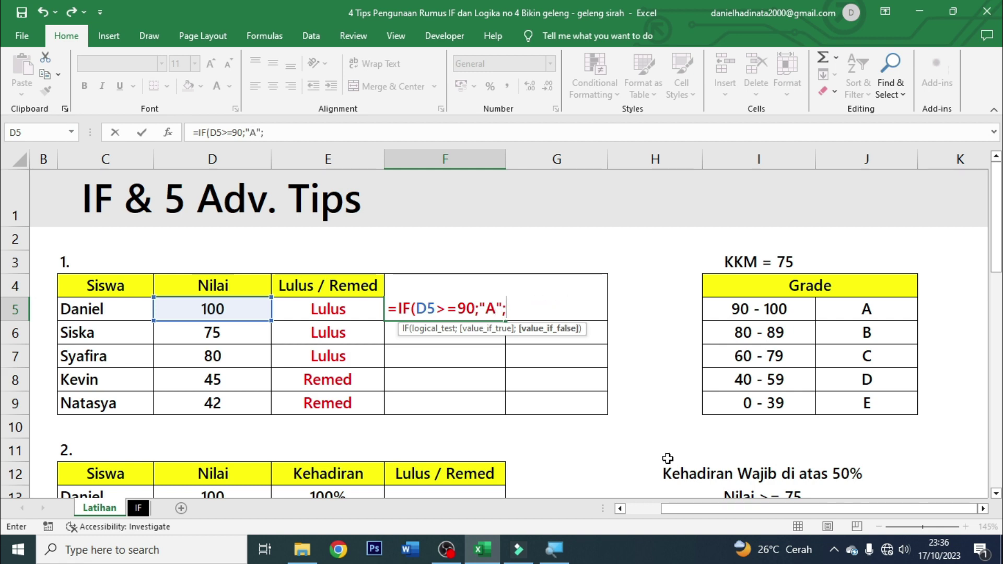
text(IF()
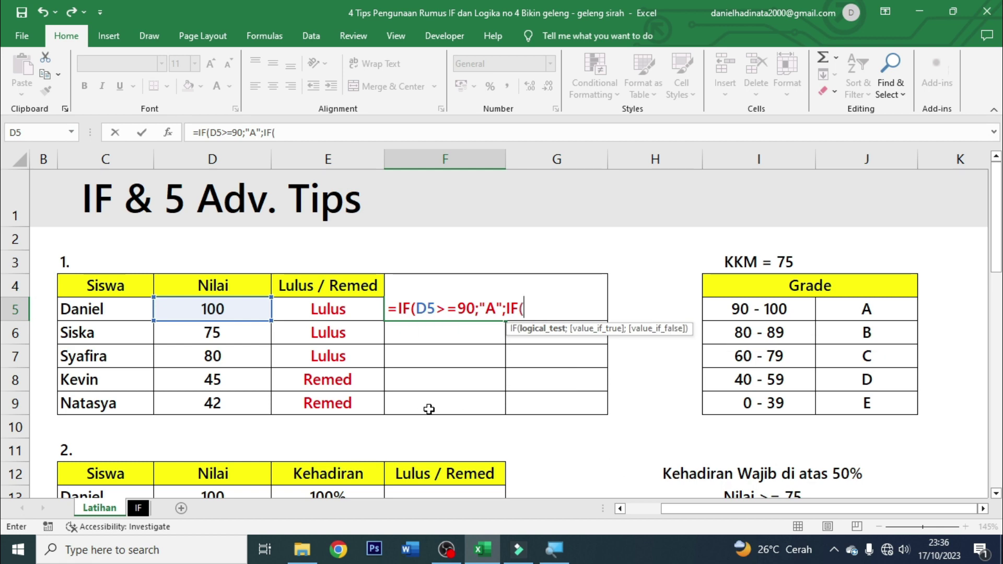
click(224, 307)
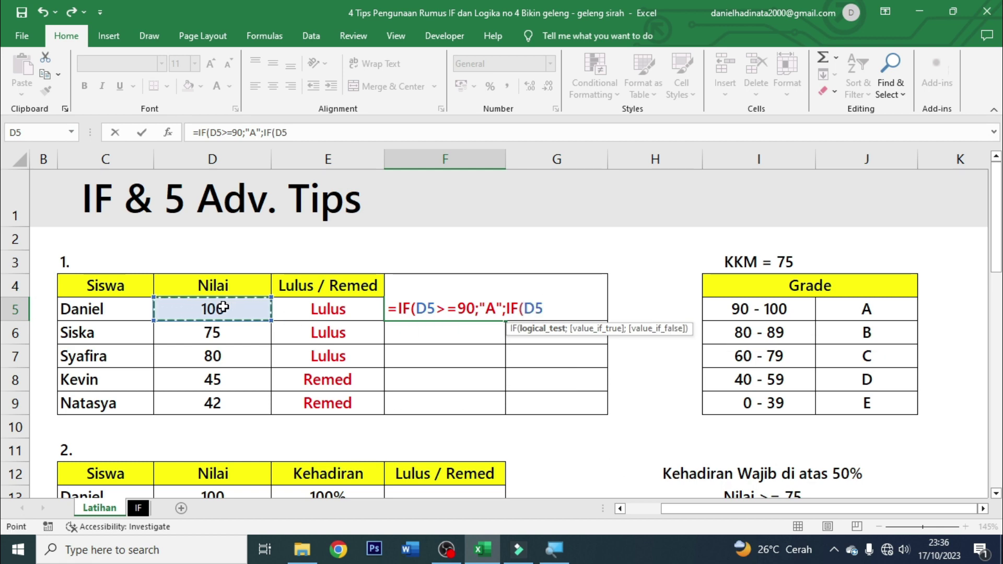
text(>=80)
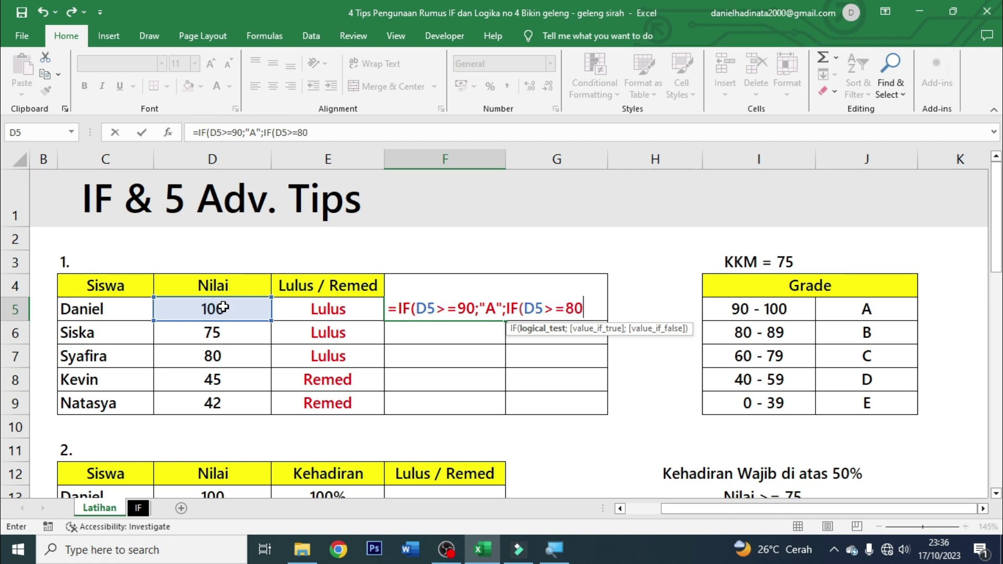
text(;")
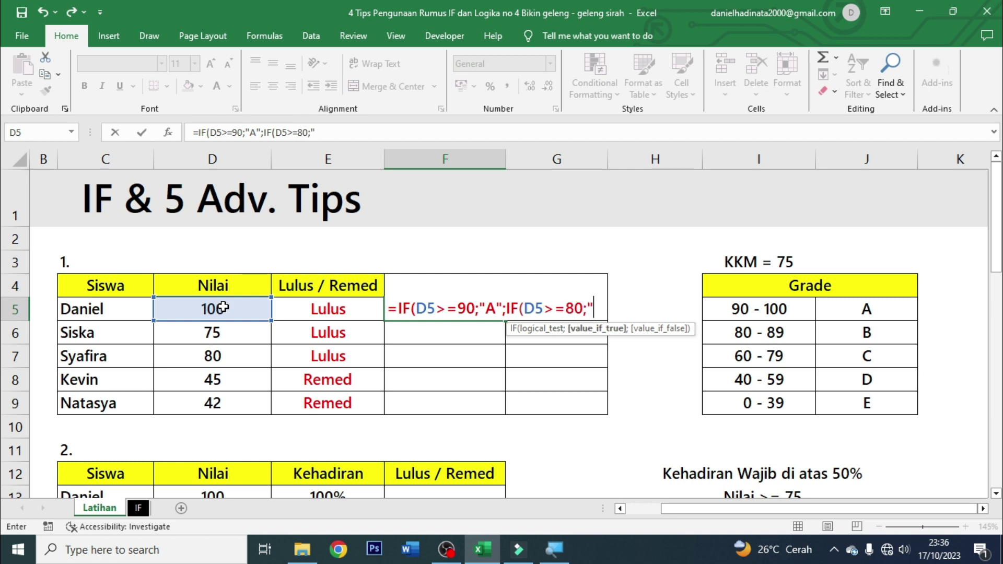
text(B)
text(";)
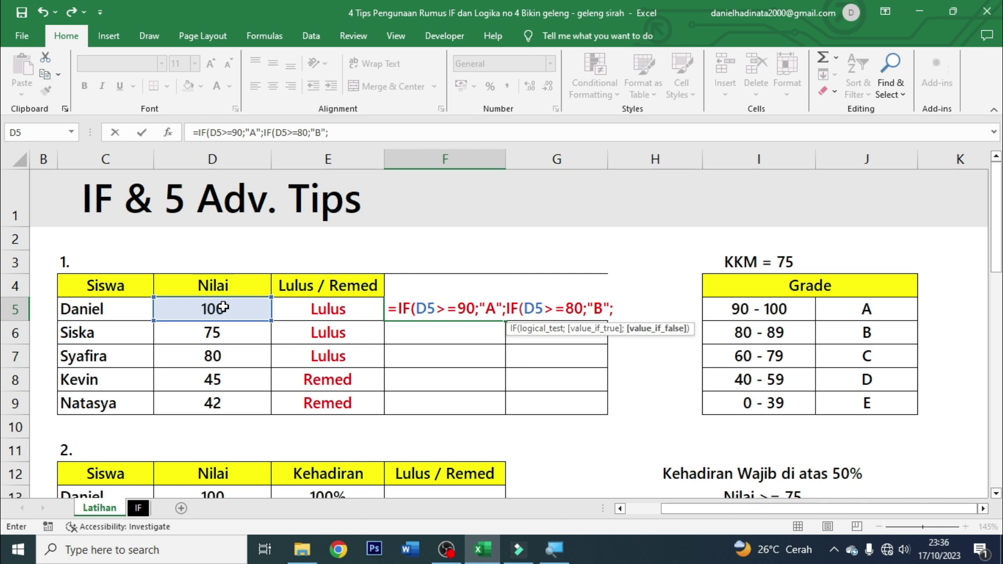
text(IF()
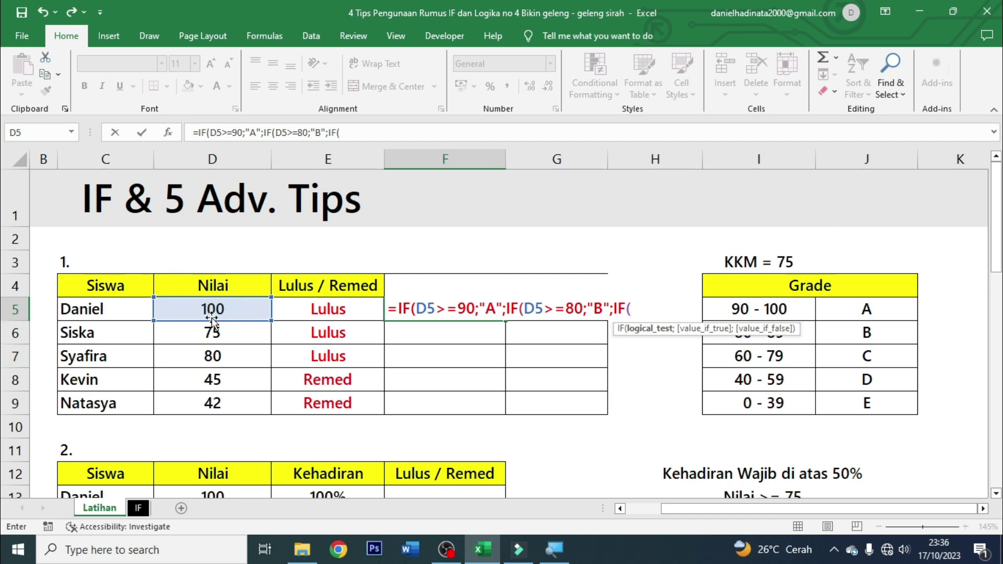
- Add the D5>=60 → "C" and D5>=40 → "D" tests with "E" as the fallback
click(212, 317)
text(>)
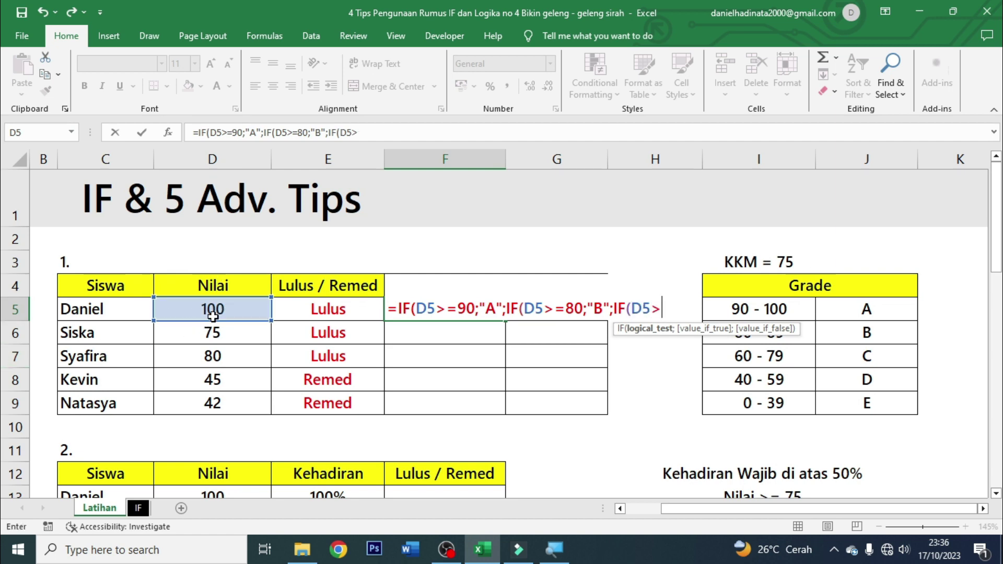
text(=)
text(60)
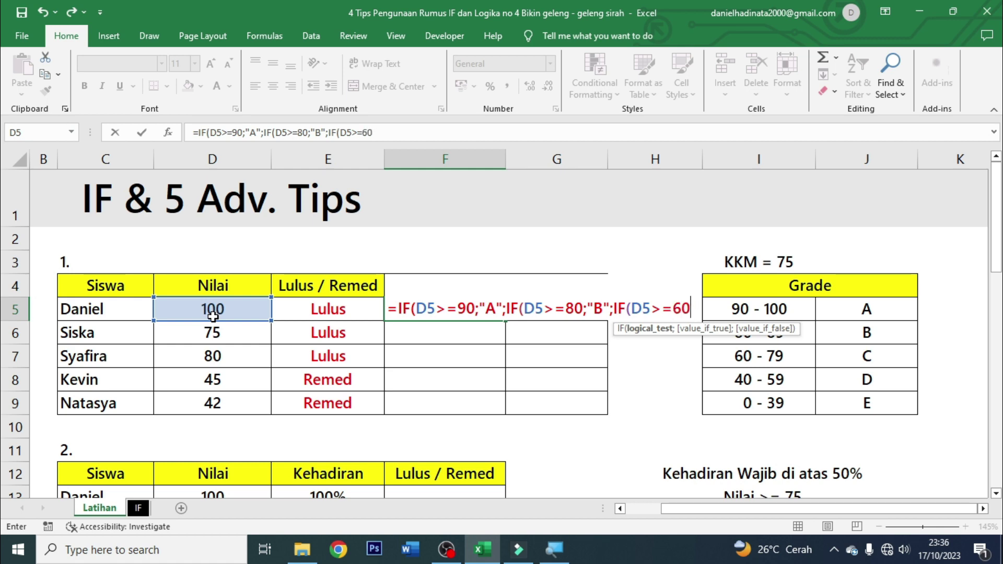
text(;"C)
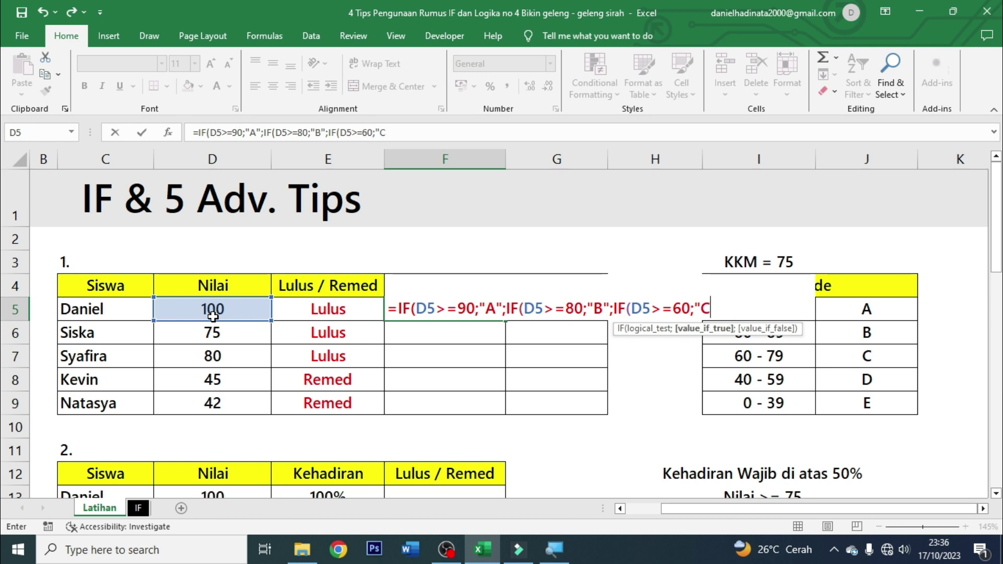
text(";)
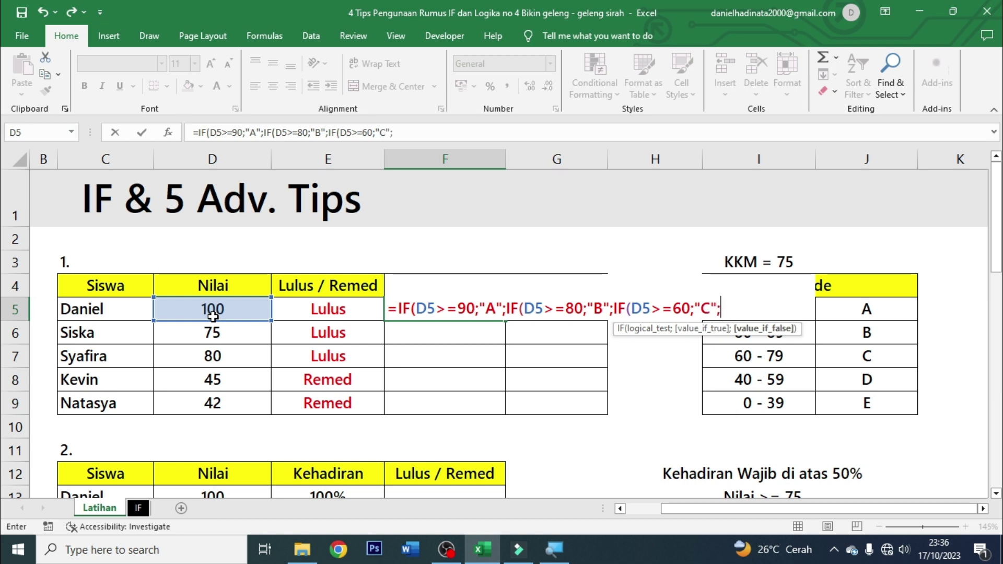
text(ID)
key(BackSpace)
text(F()
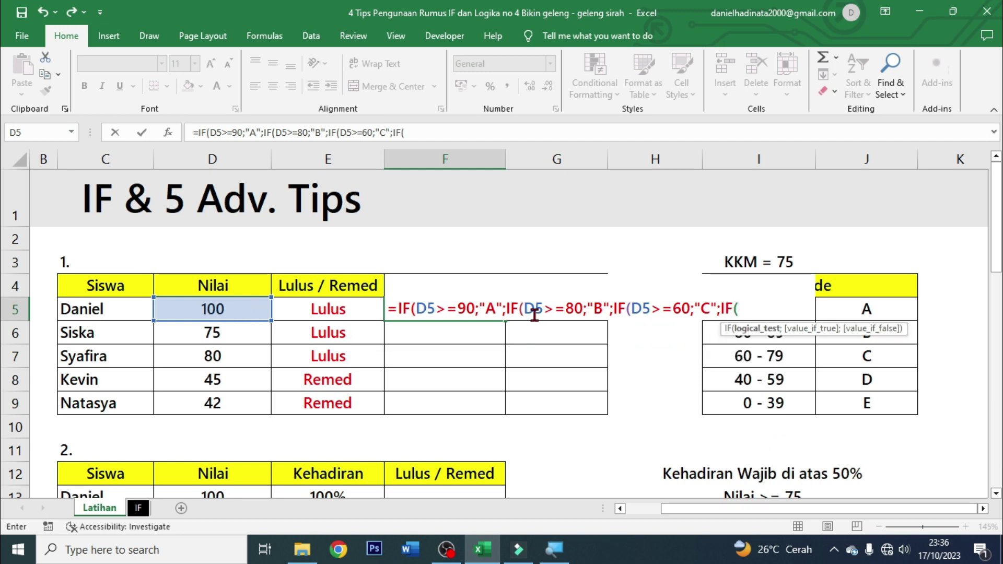
click(237, 308)
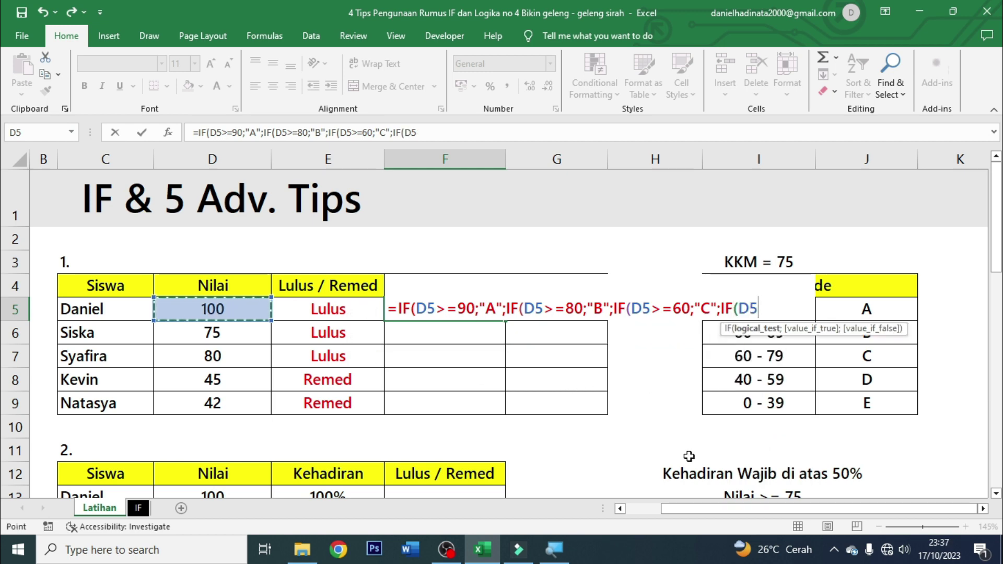
text(>=)
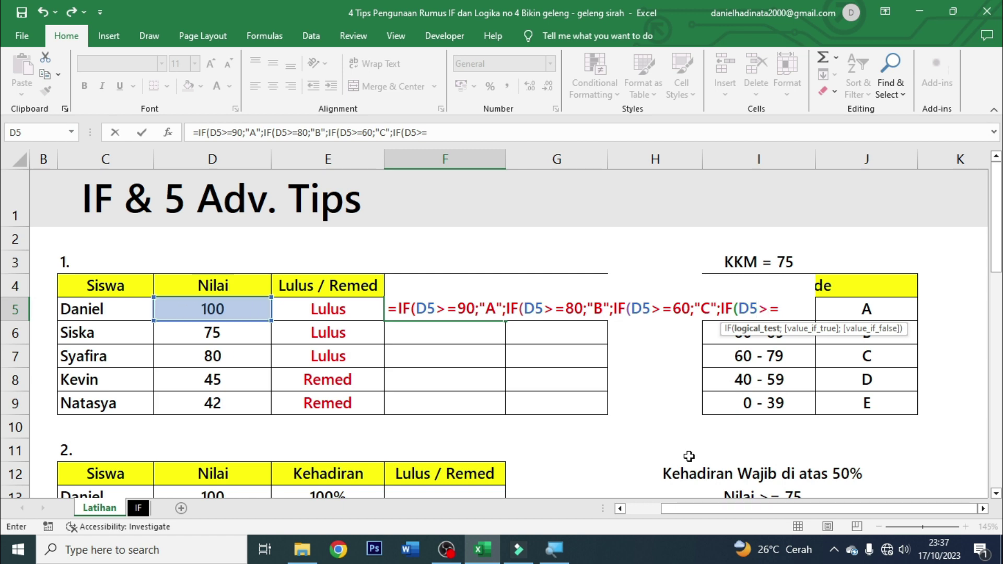
text(40)
text(;")
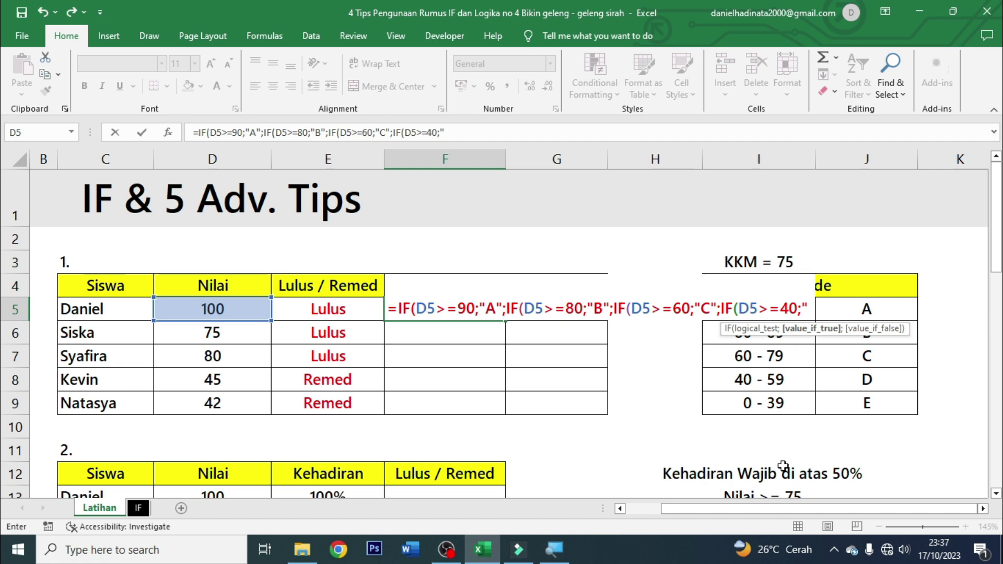
text(D)
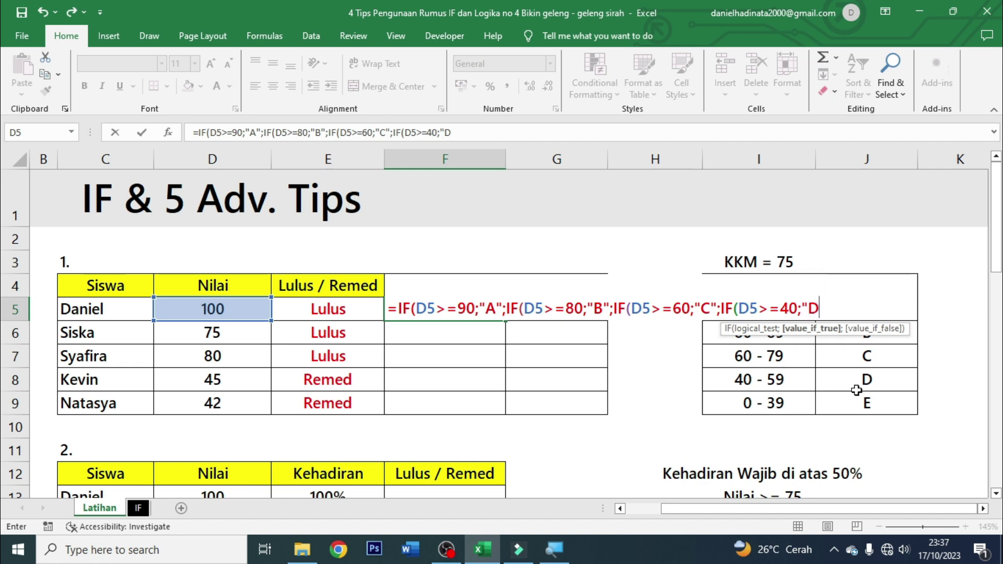
text(")
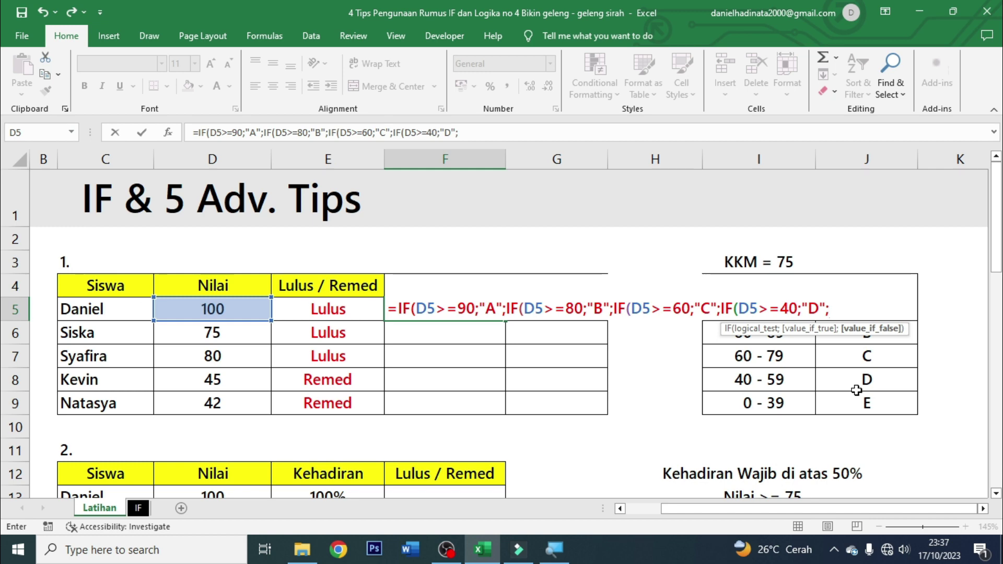
text(E")
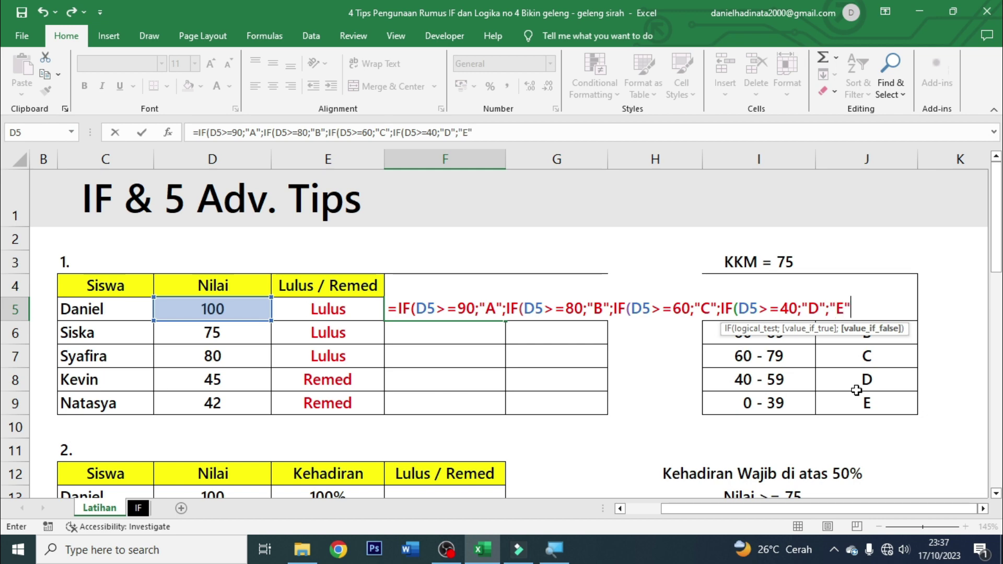
text())
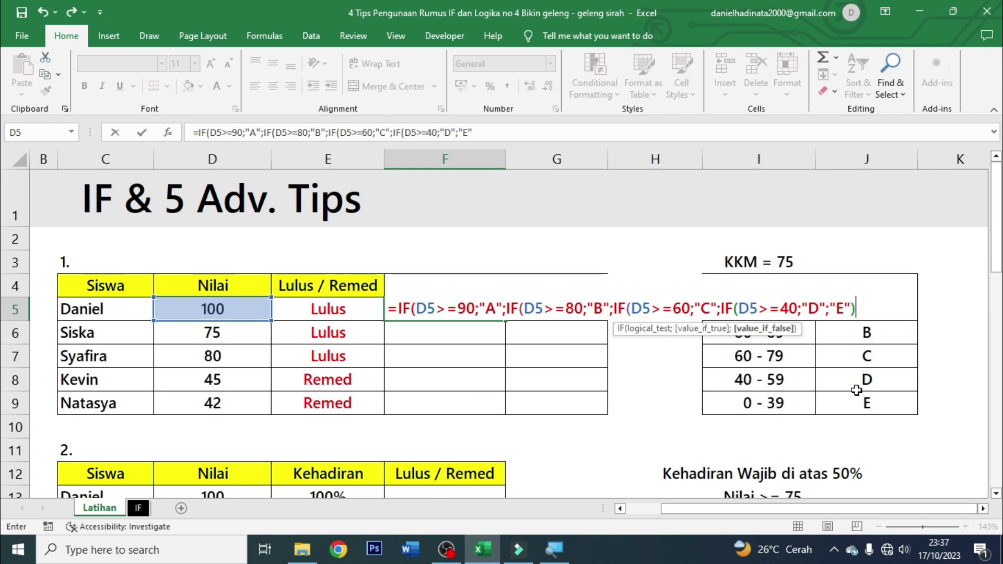
text()))
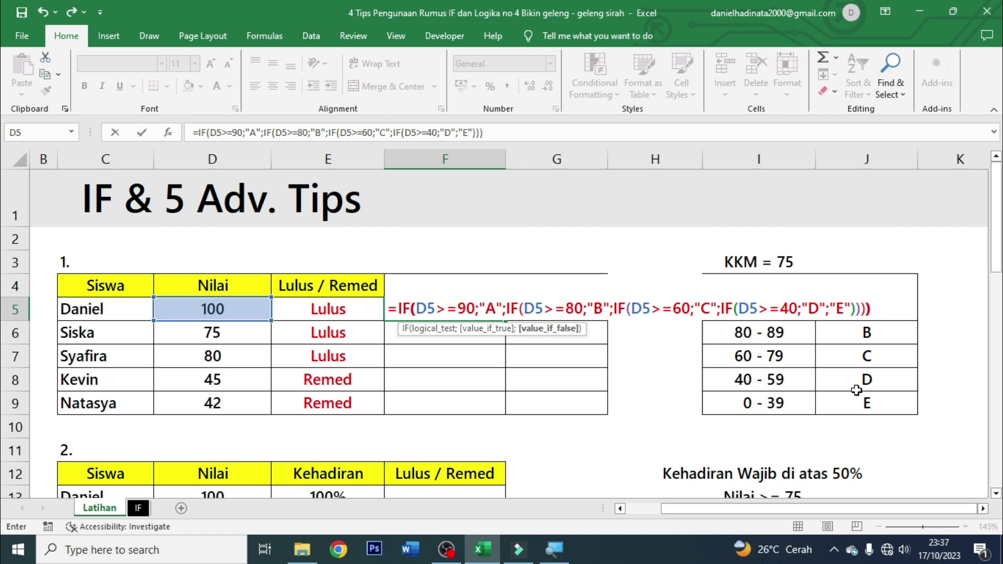
text())
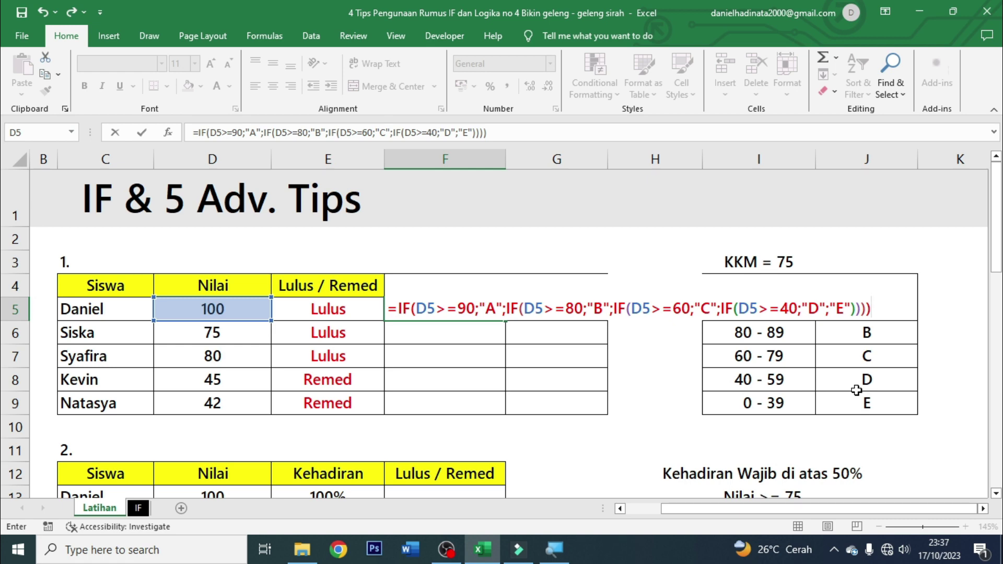
- Commit the grading formula, centre F5 and copy it down to F9
key(Return)
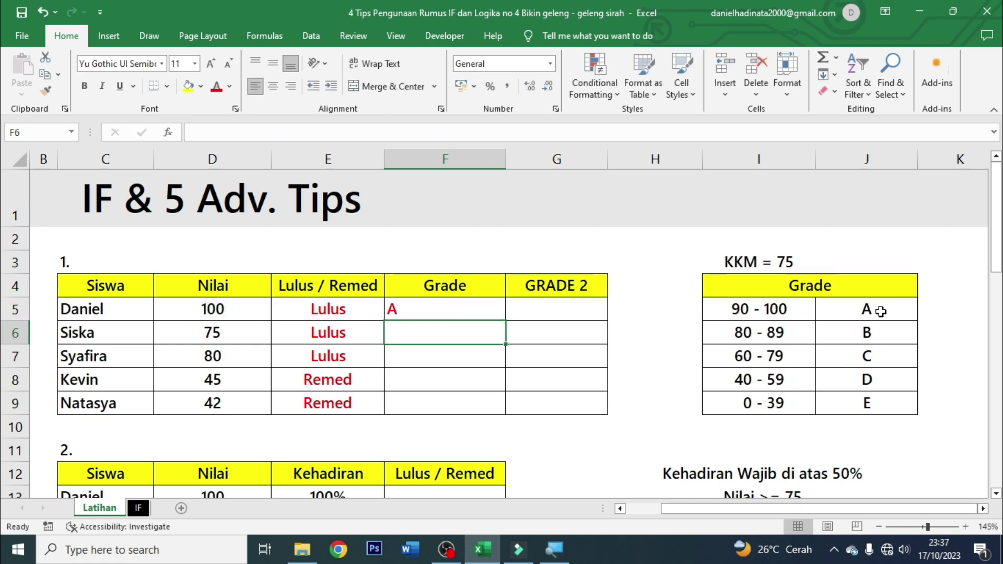
click(497, 312)
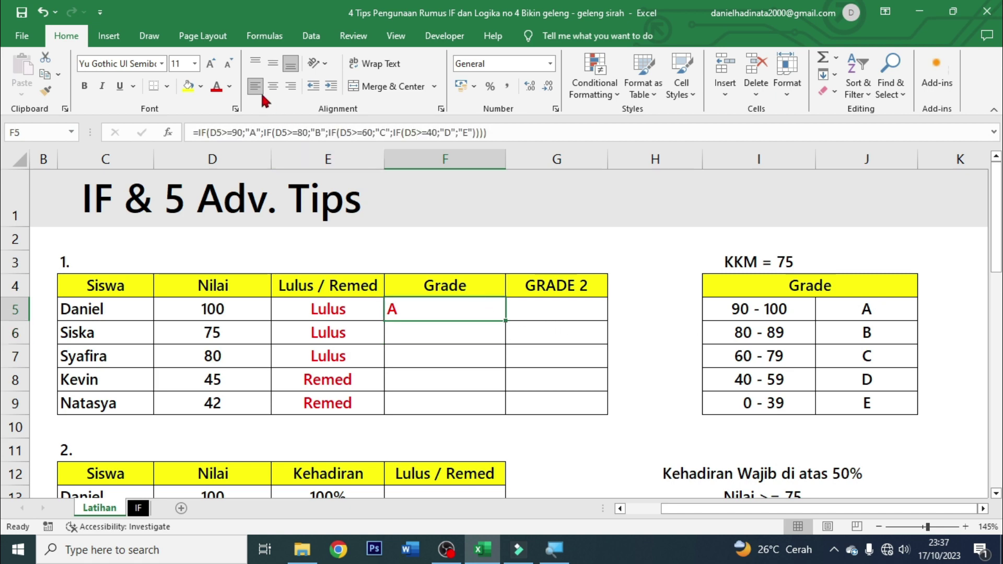
click(272, 87)
drag(505, 320, 496, 412)
- Check the copied grades against the scores and the 60 - 79 grade band
click(501, 333)
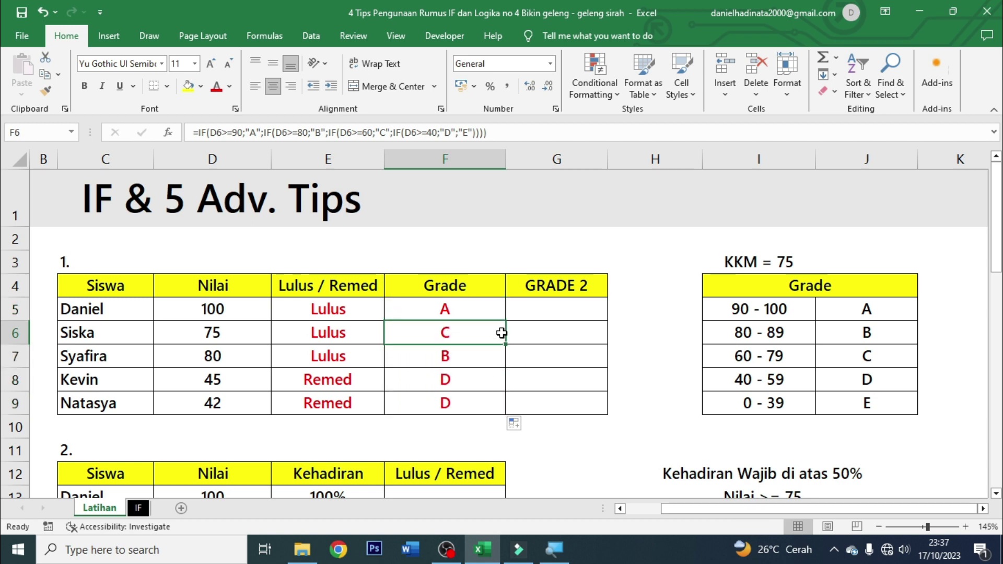
click(262, 301)
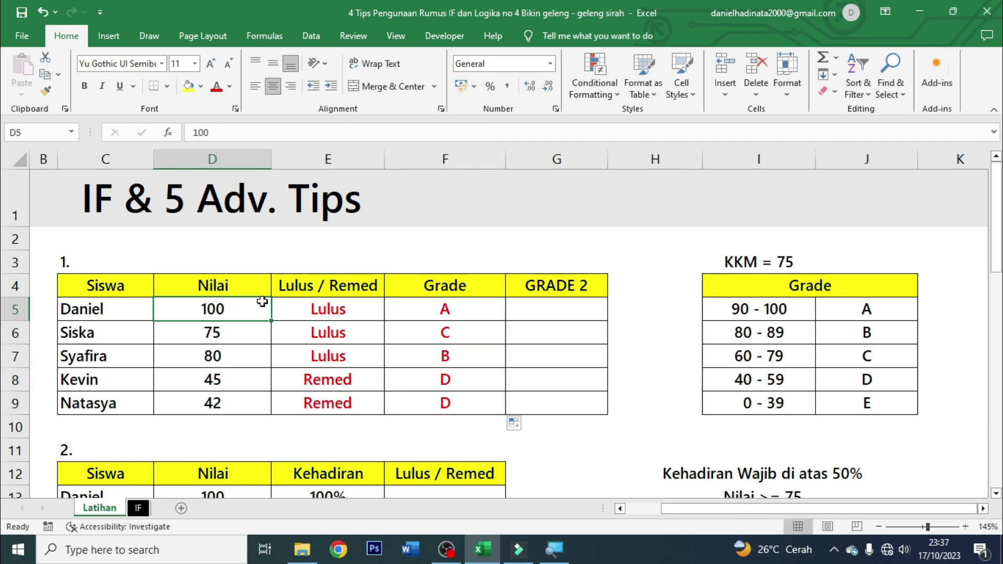
click(393, 302)
click(259, 339)
click(389, 348)
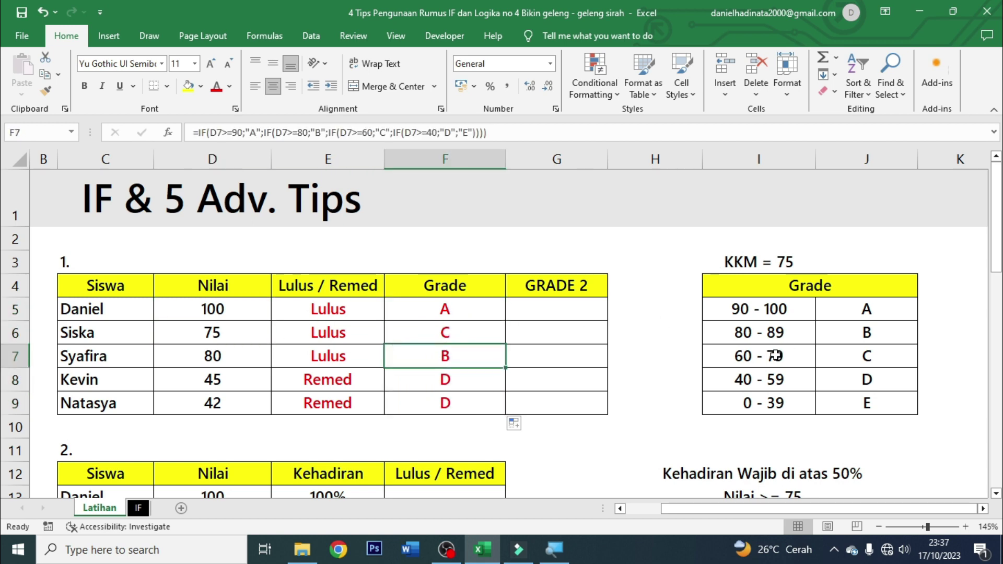
drag(775, 356, 888, 356)
click(227, 355)
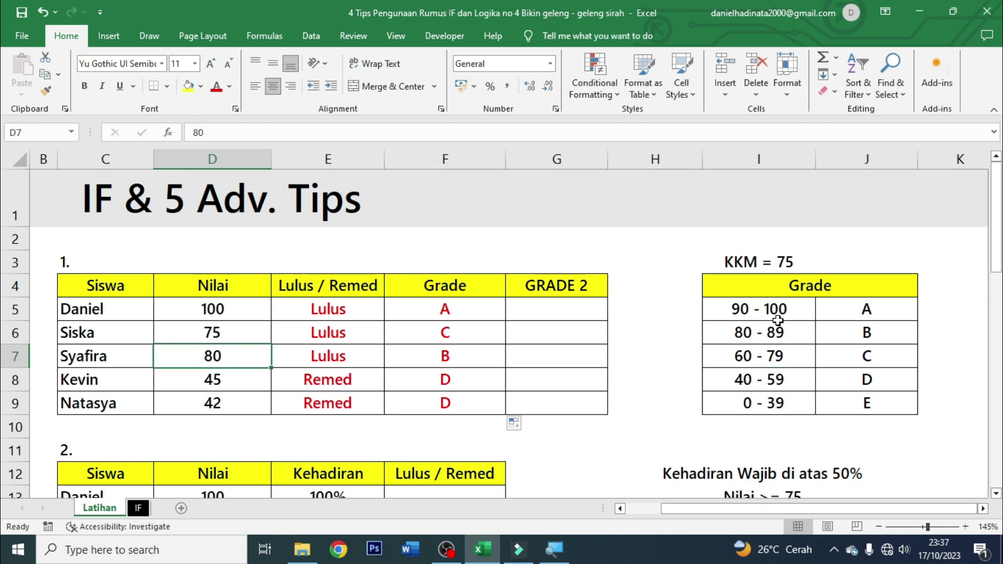
click(246, 381)
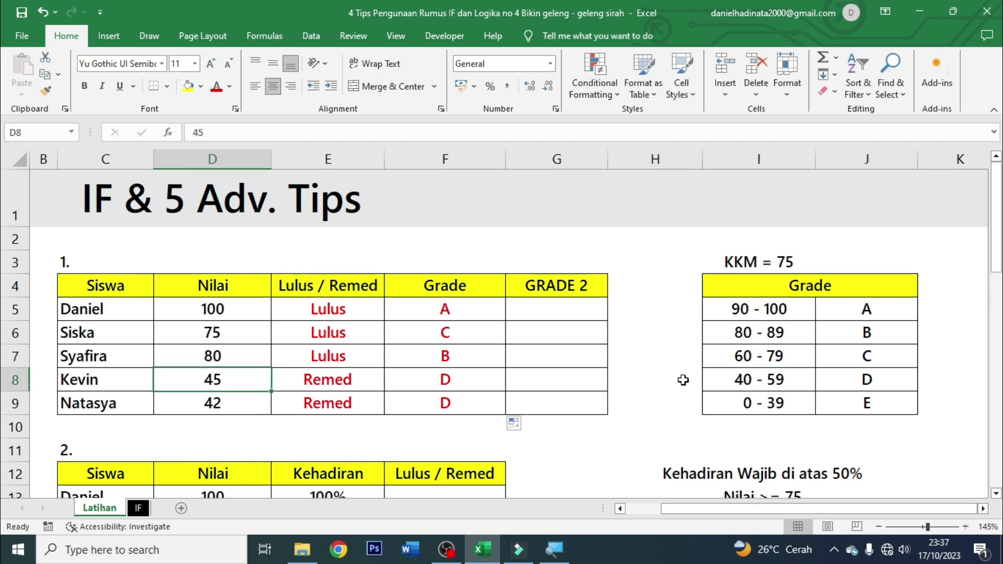
- Change the last score from 42 to 35 and confirm its grade now reads E
click(265, 406)
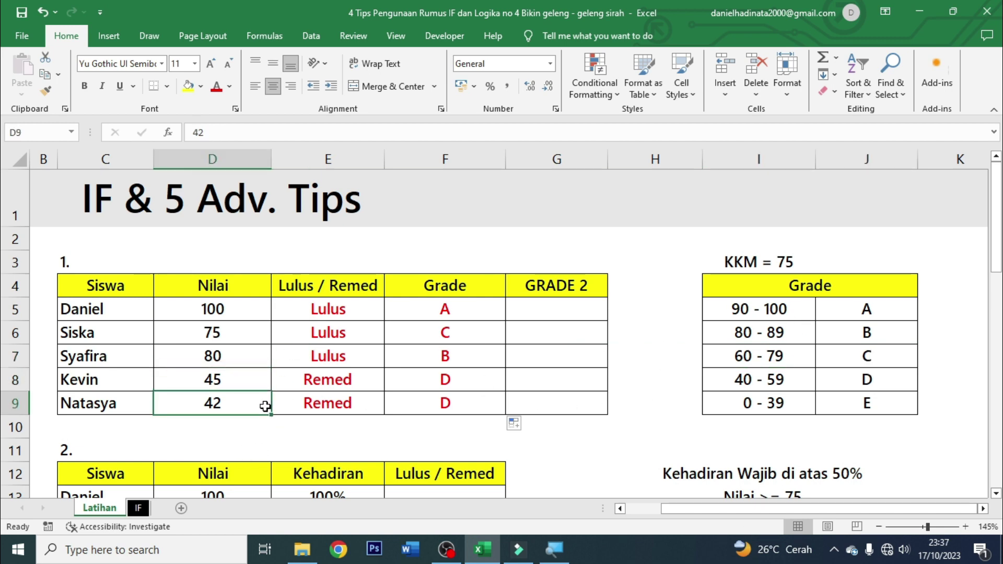
text(34)
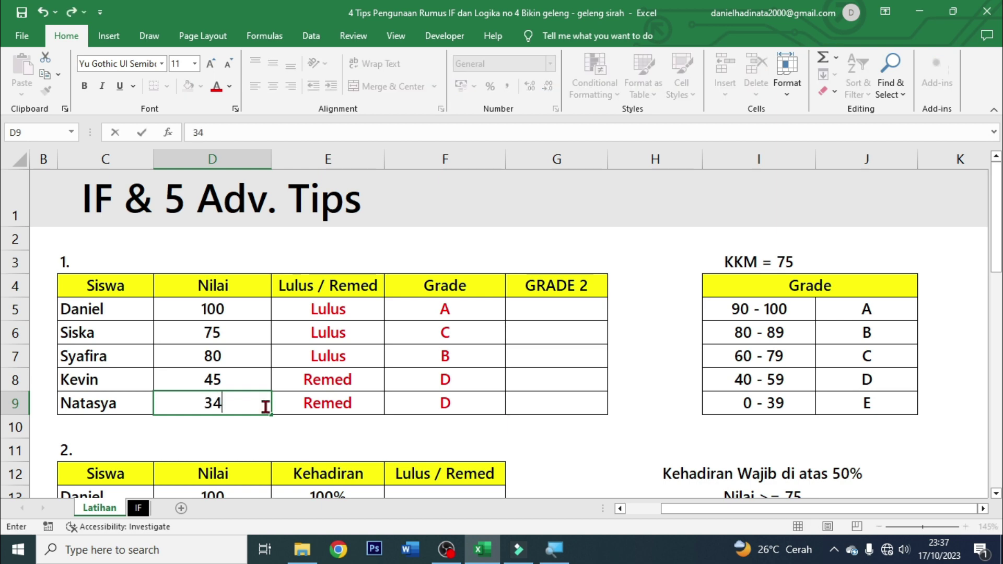
key(BackSpace)
text(5)
key(Tab)
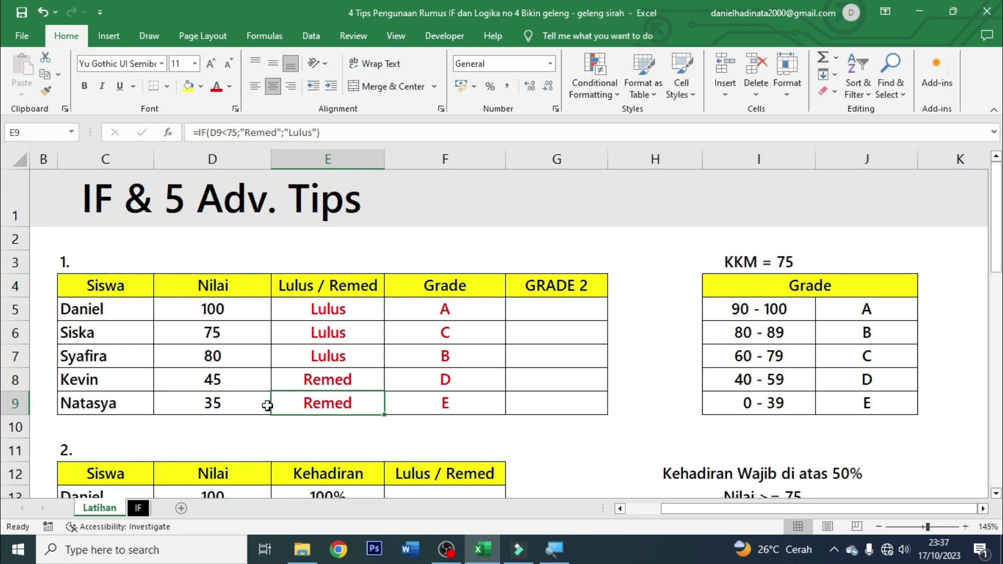
click(460, 397)
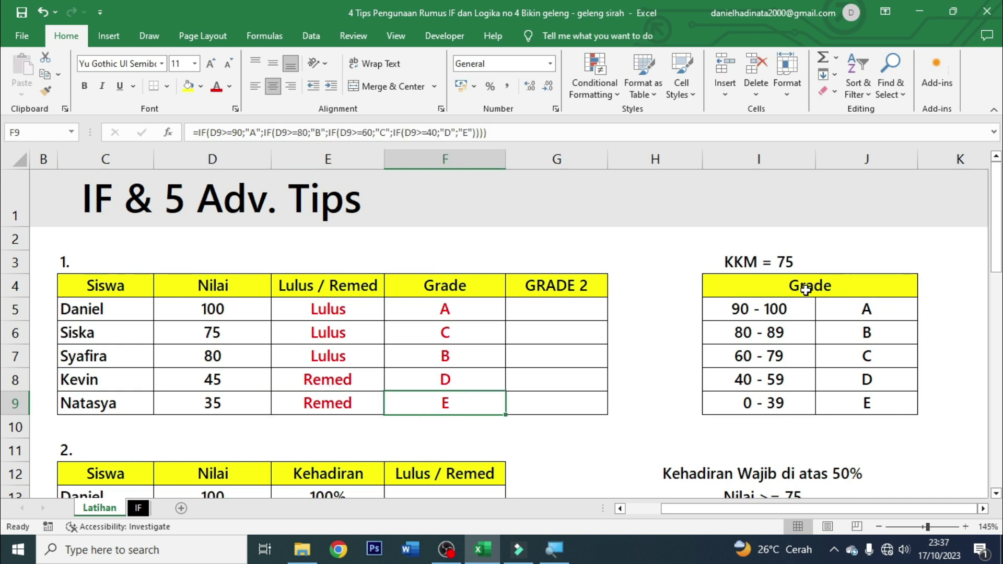
drag(805, 284, 857, 403)
click(476, 308)
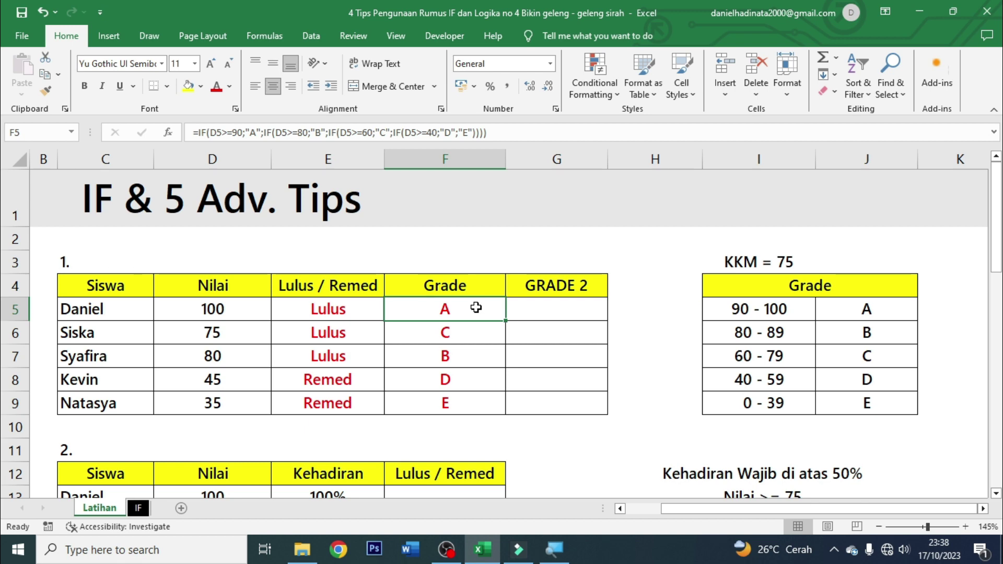
- In G5 begin =IFS( with D5 tests: >=90 gives "A", >=80 "B", 60 "C"
click(525, 304)
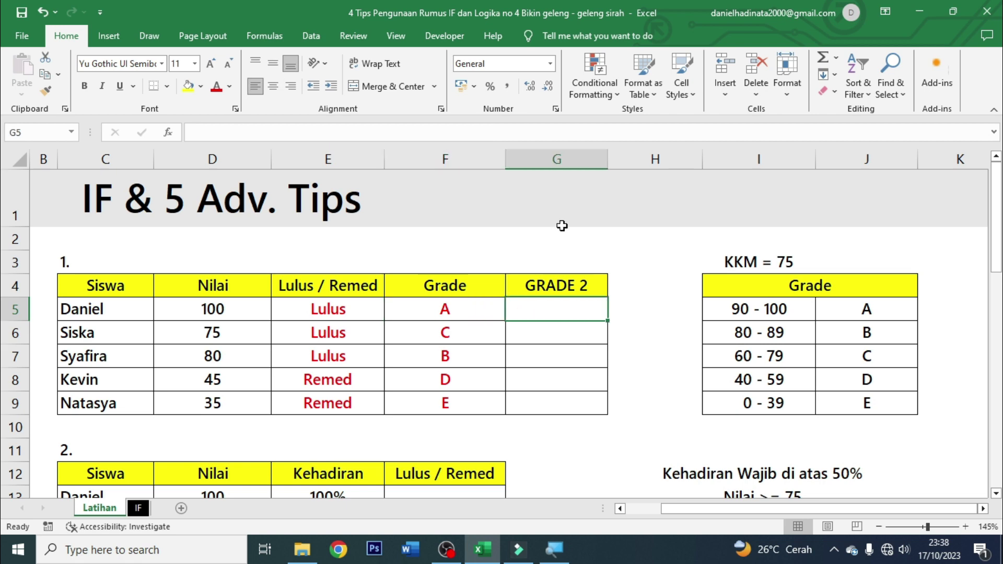
text(=i)
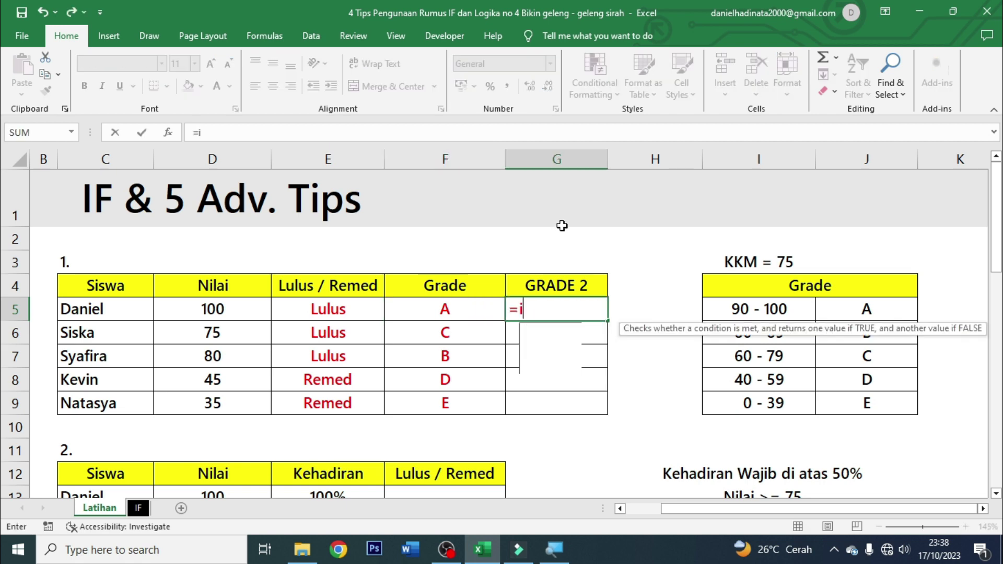
text(fs()
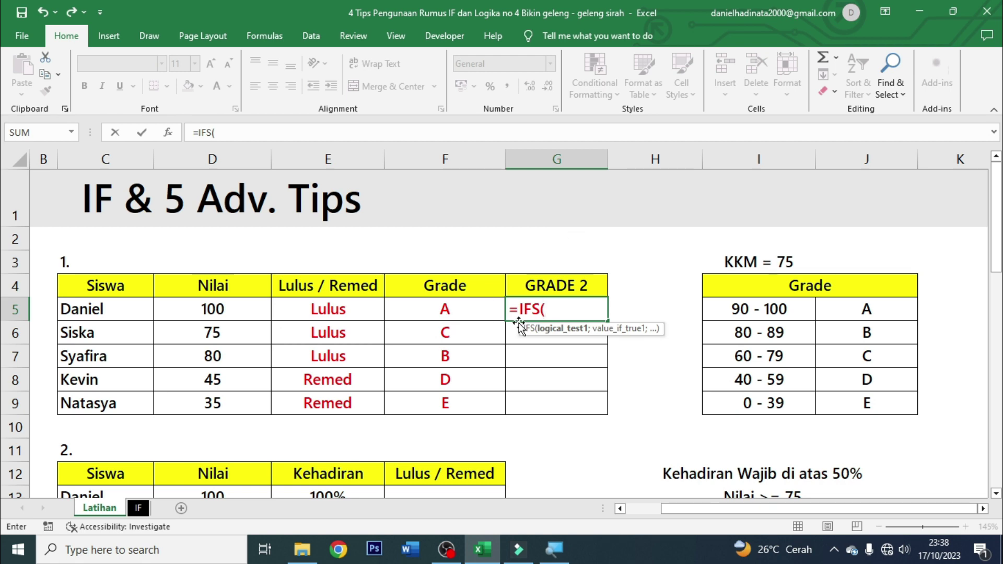
click(237, 304)
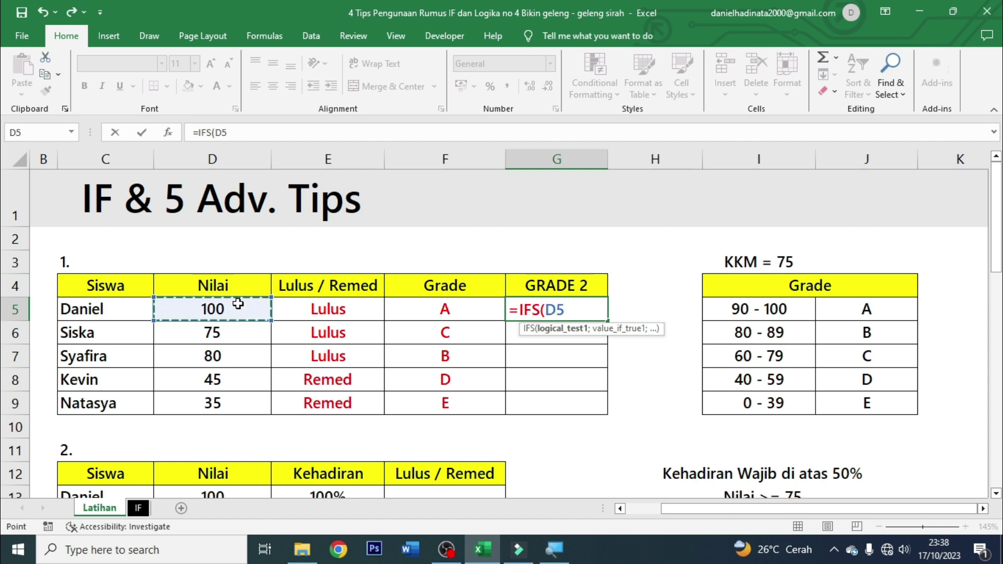
text(>=)
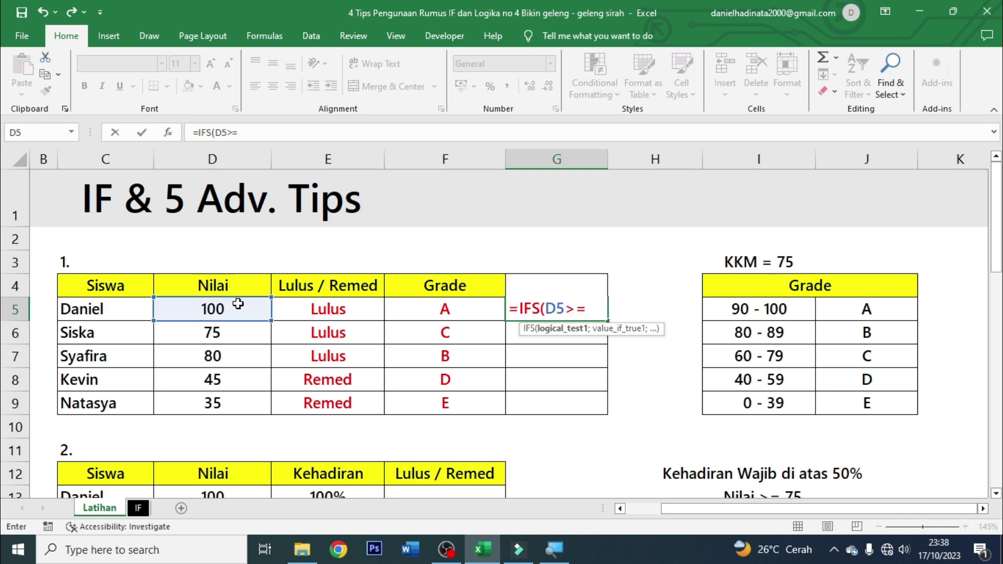
text(9)
text(0)
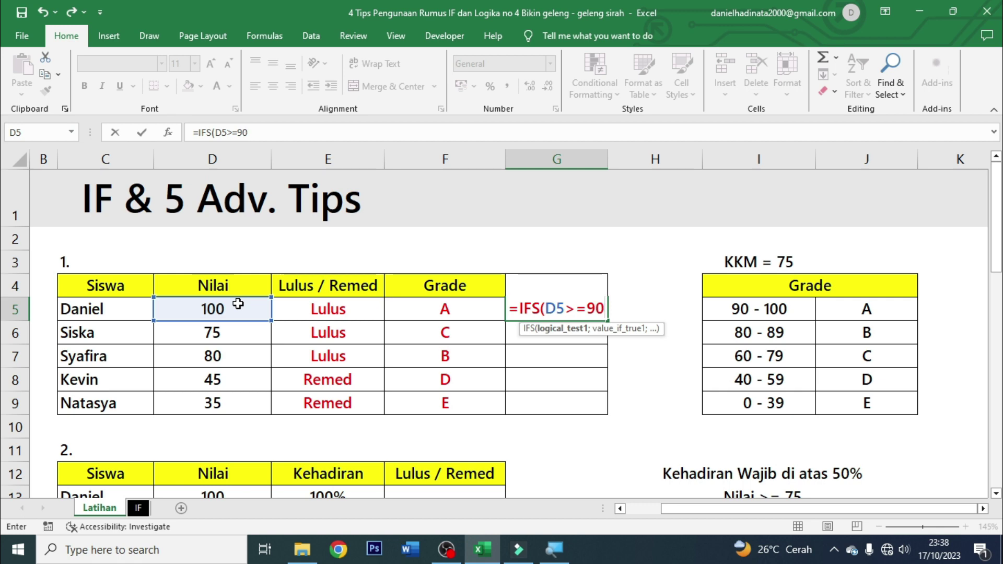
text(;"A)
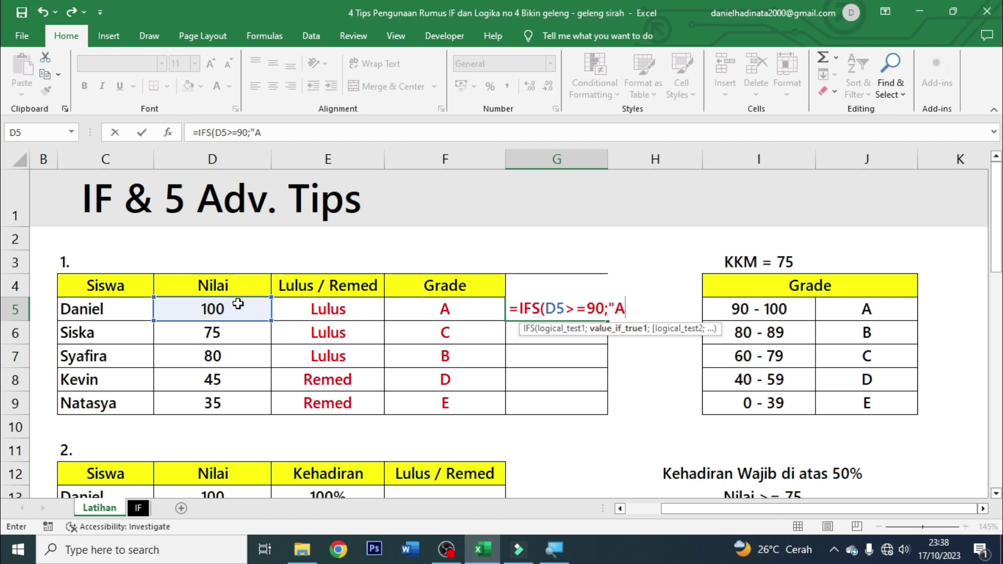
text(";)
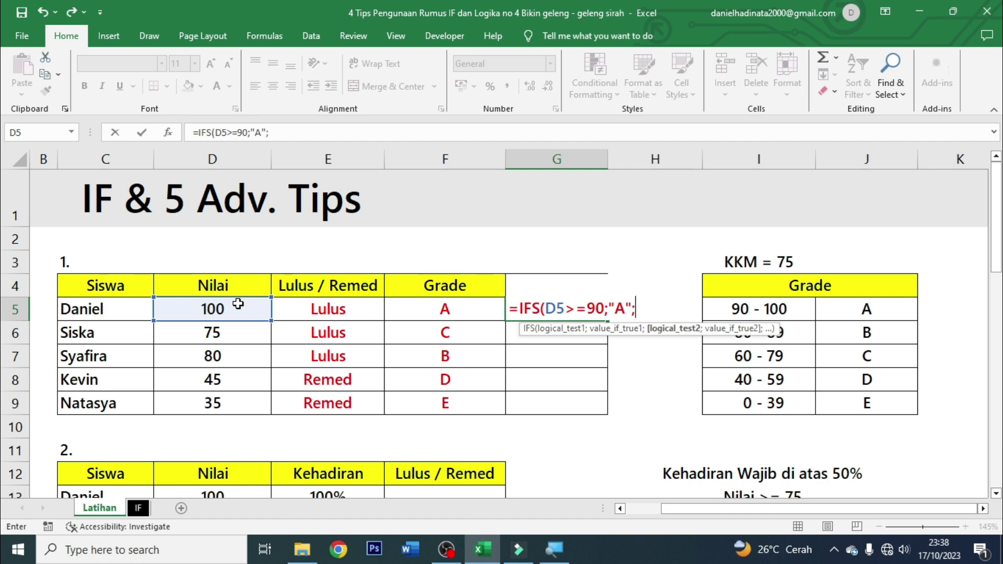
click(238, 303)
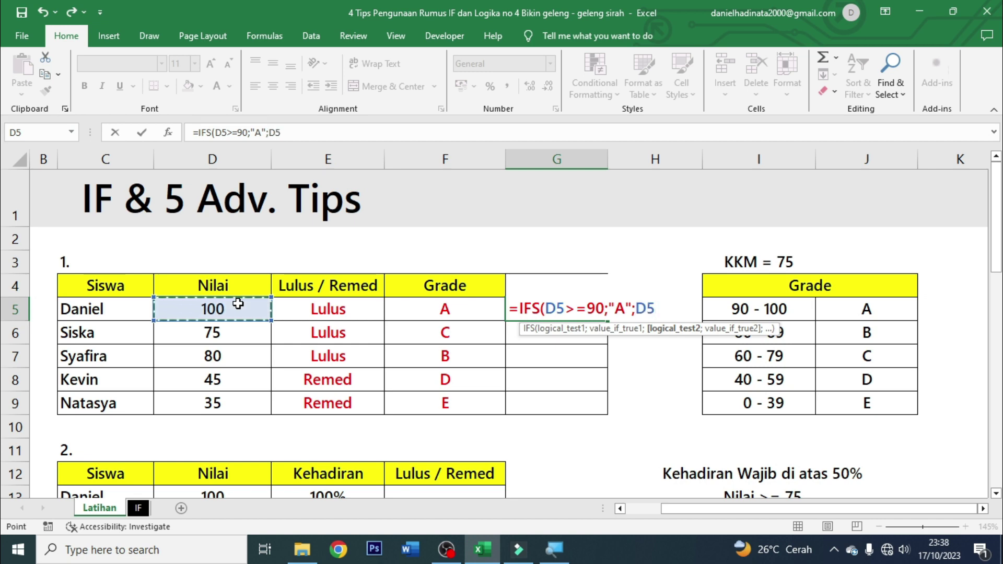
text(>=)
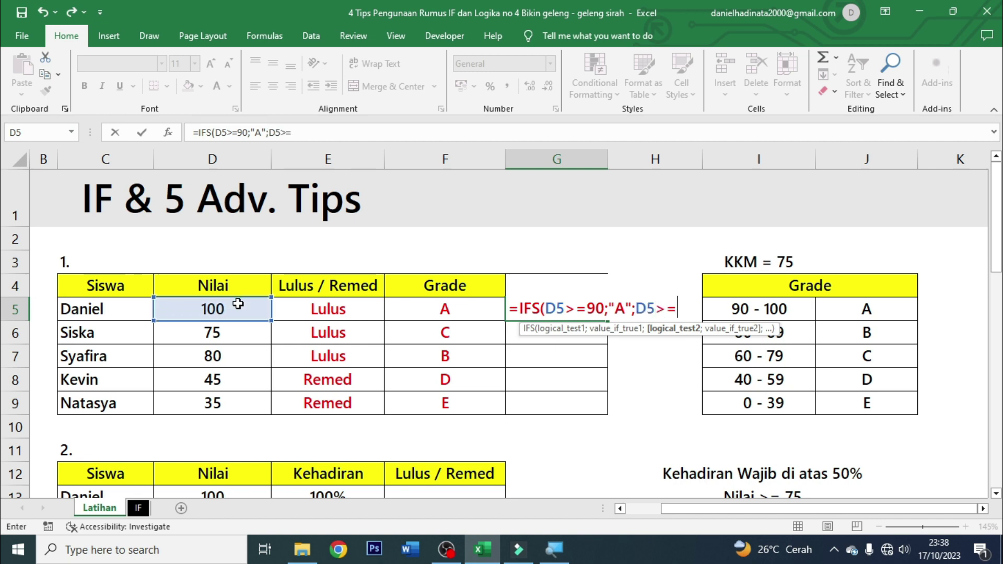
text(80)
text(;)
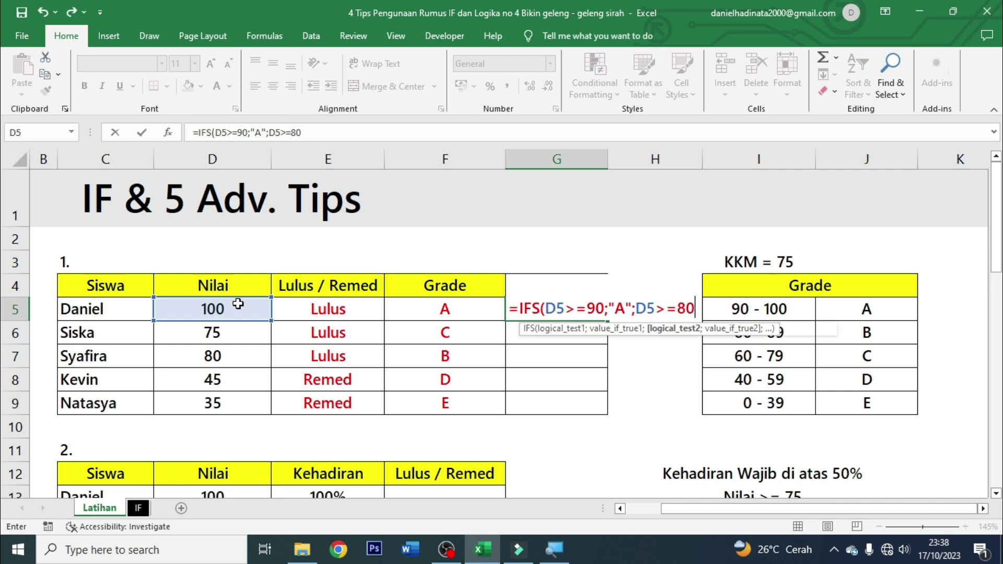
text("B)
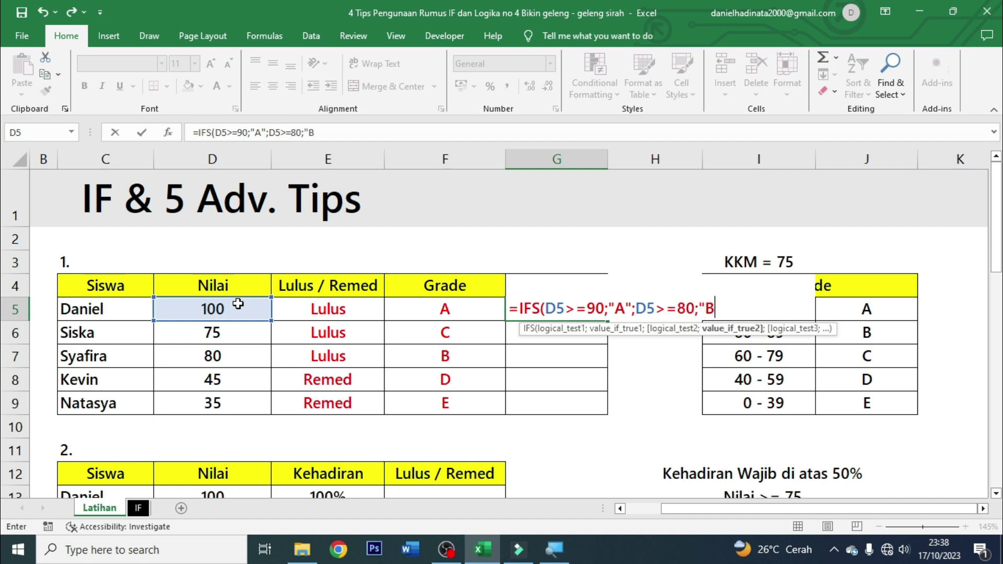
text(";)
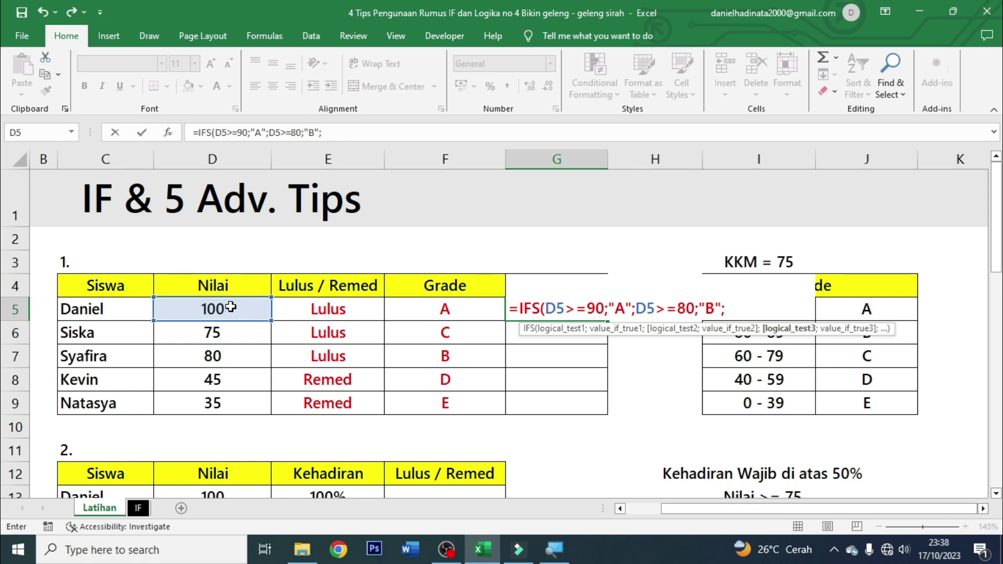
click(230, 308)
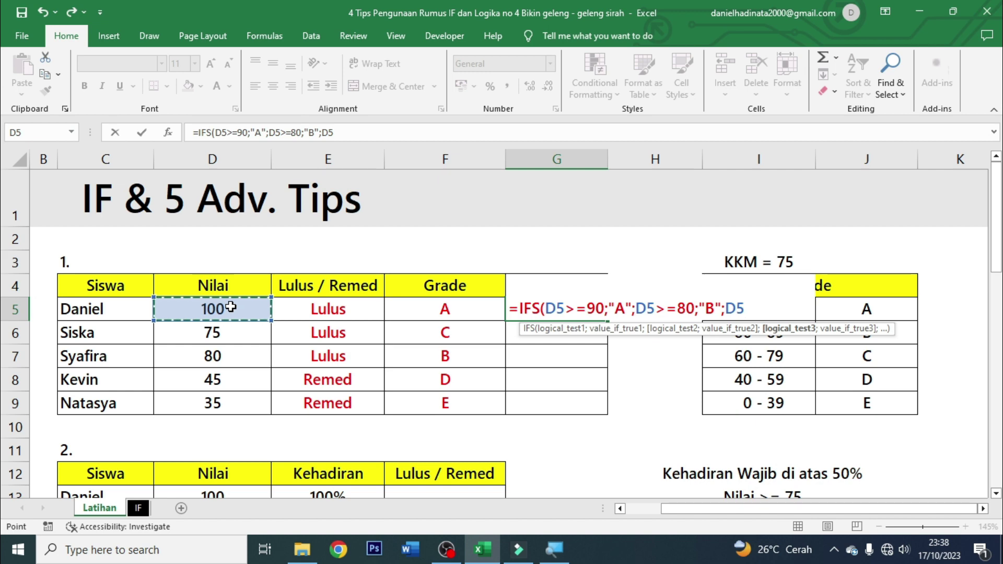
text(=6)
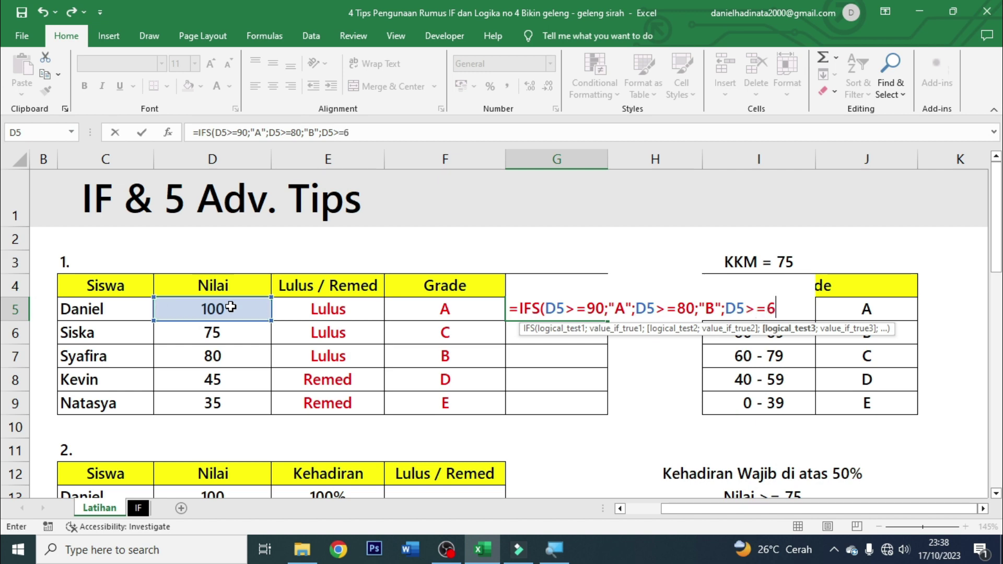
text(0;)
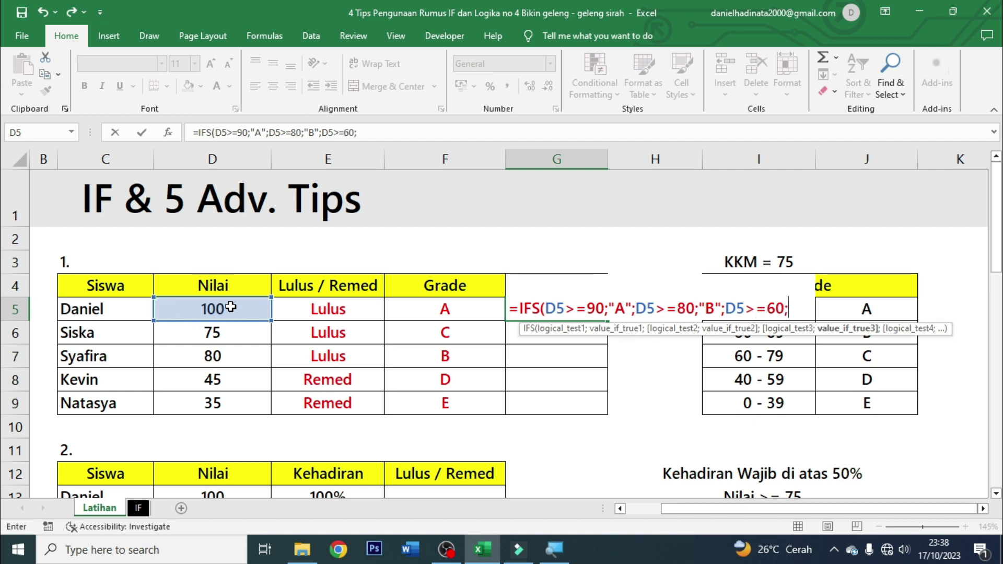
text(")
text(C)
text(;)
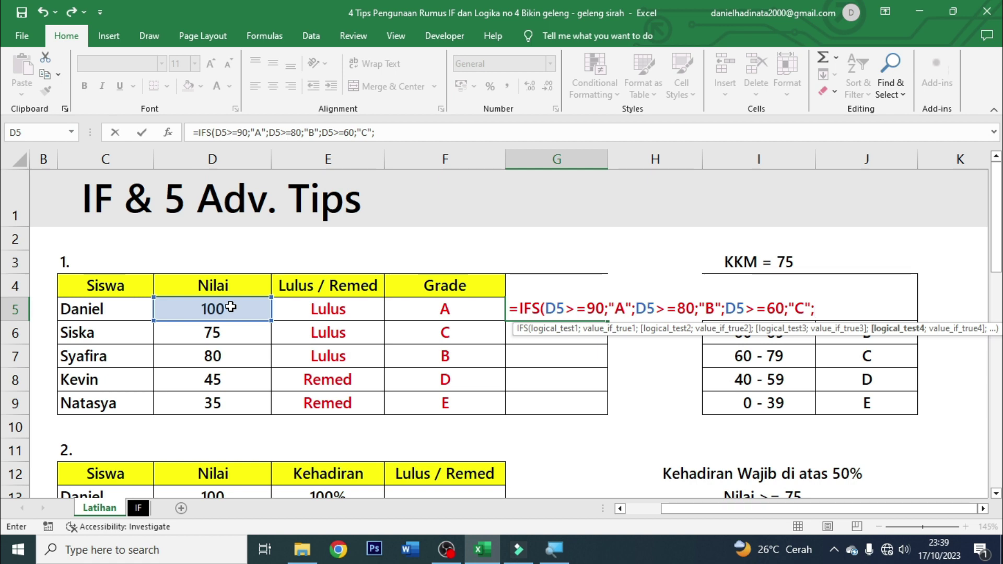
- Add D5>=40 → "D" and D5<40 → "E" conditions, removing a stray 1, and close the IFS
click(191, 311)
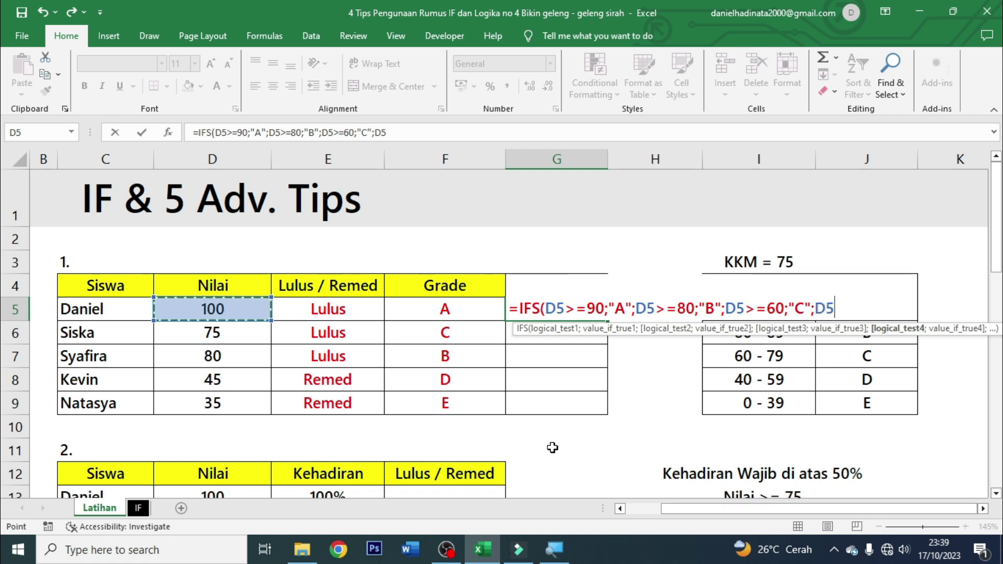
text(>=)
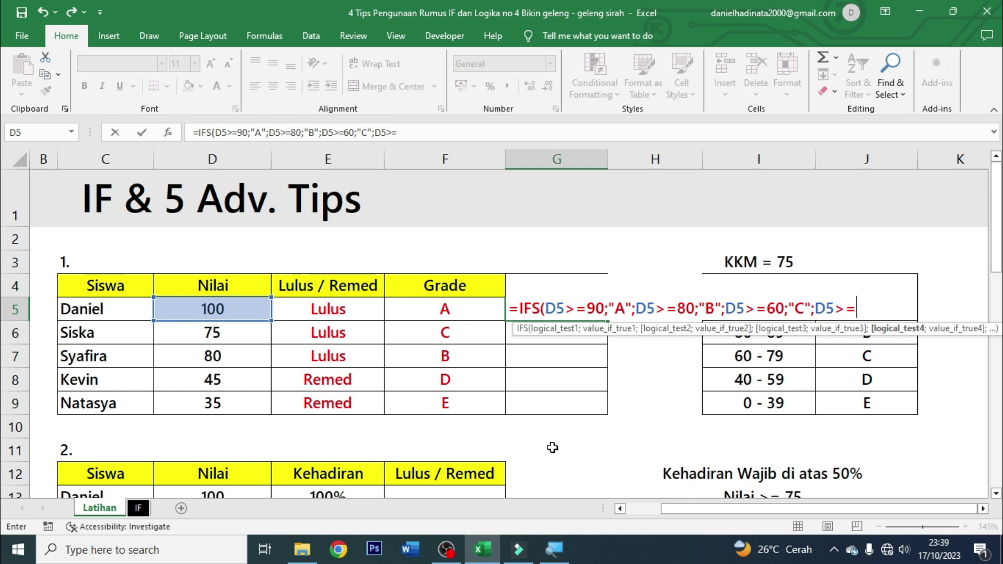
text(40)
text(;)
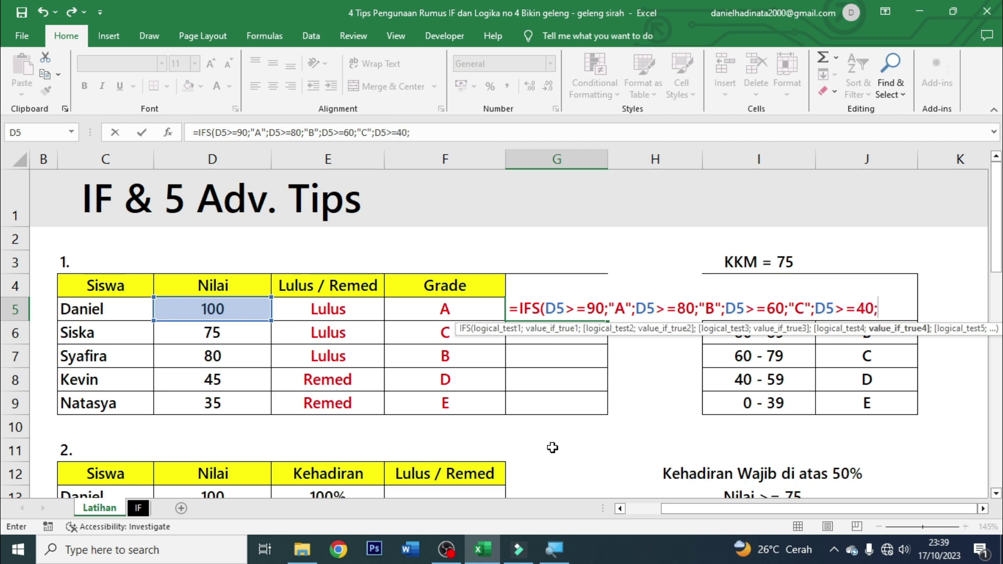
text("D)
text(")
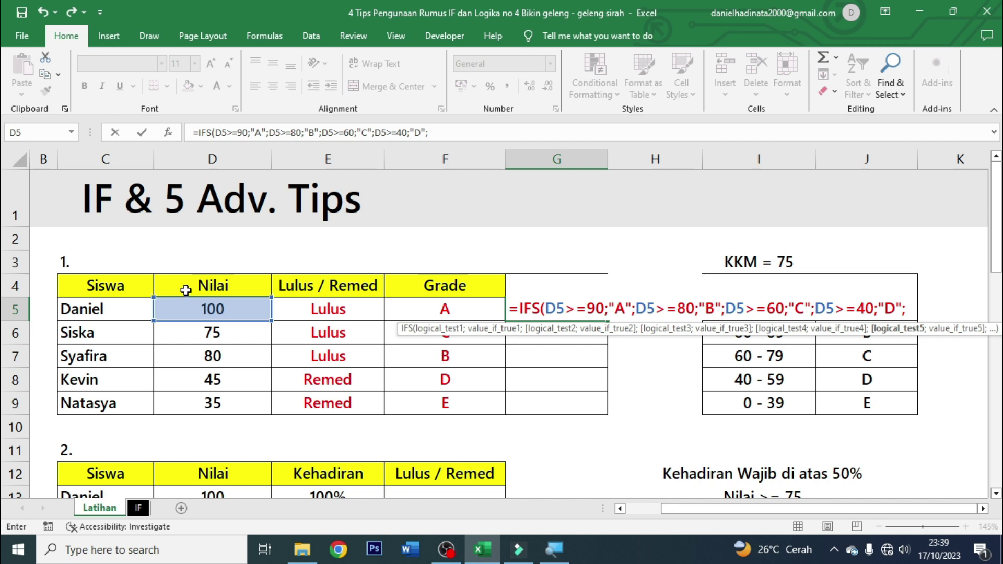
text(1)
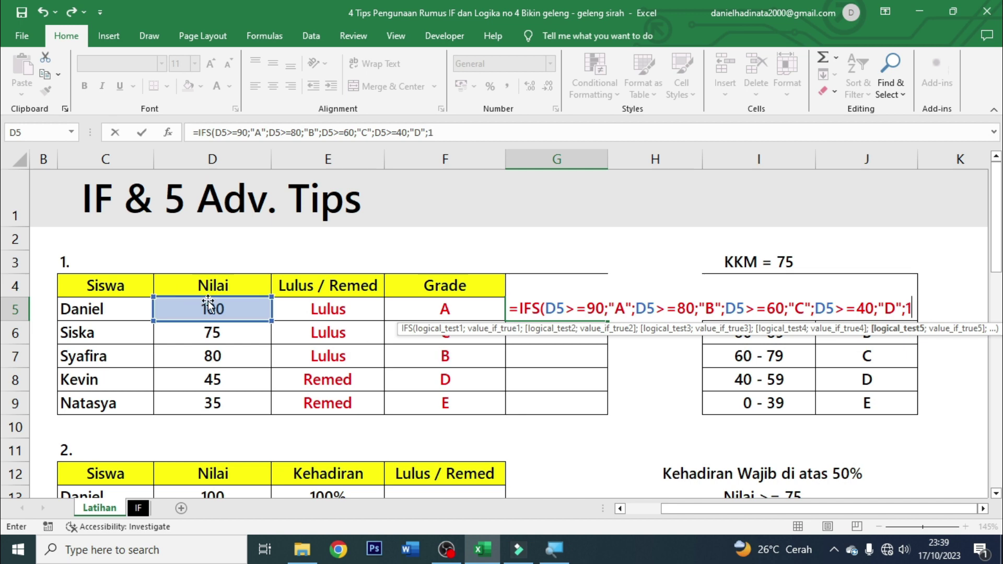
key(BackSpace)
click(208, 299)
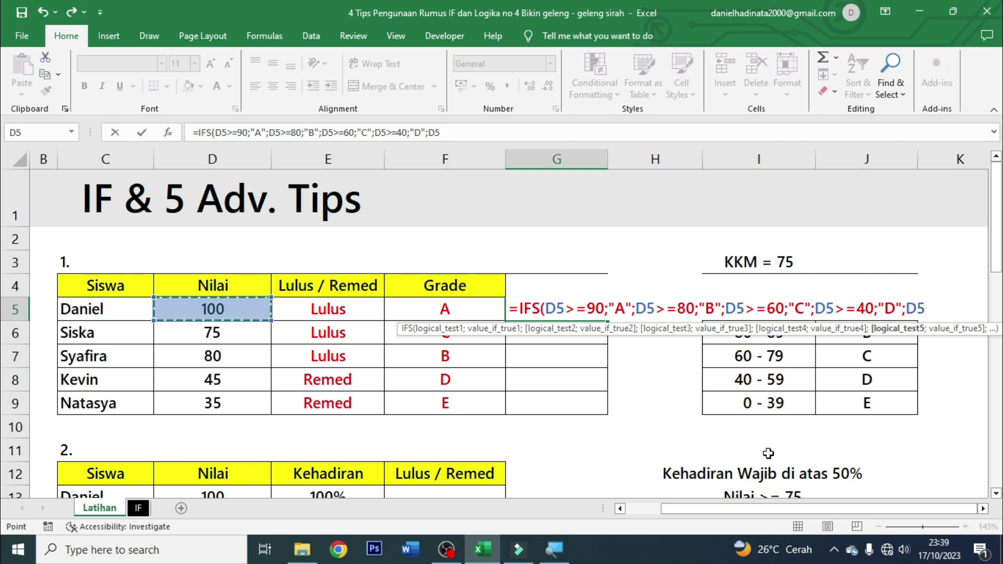
text(<)
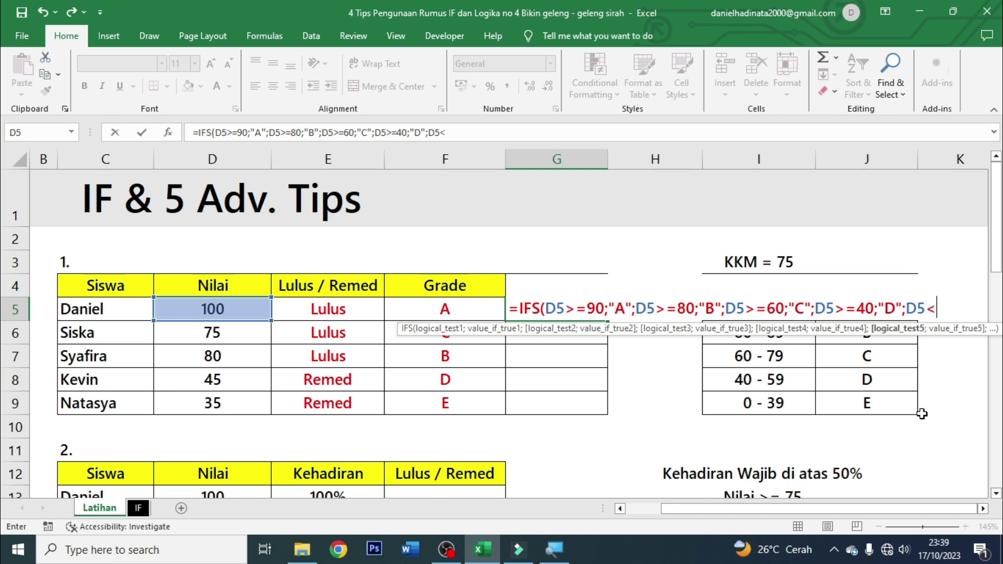
text(4)
text(0;)
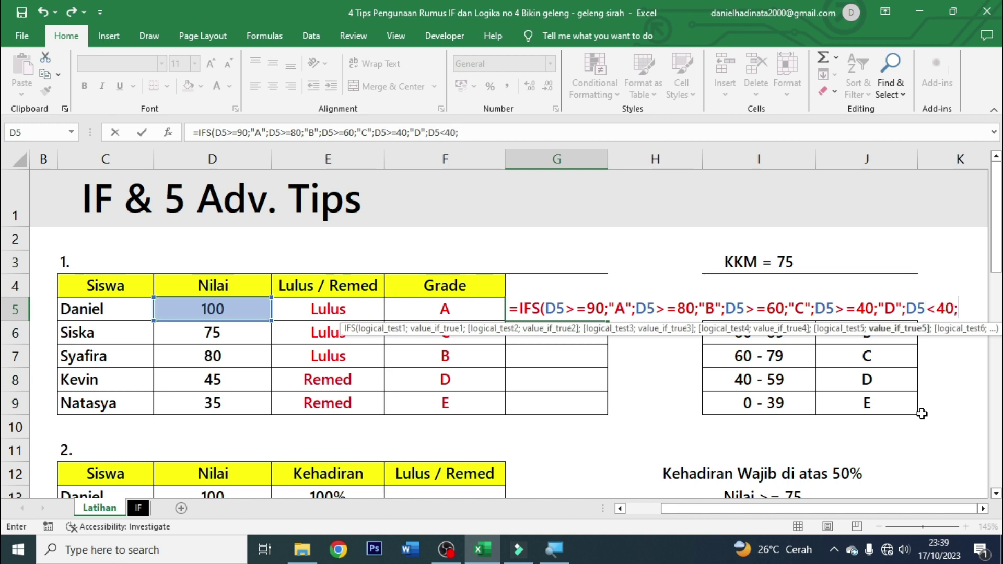
text("E")
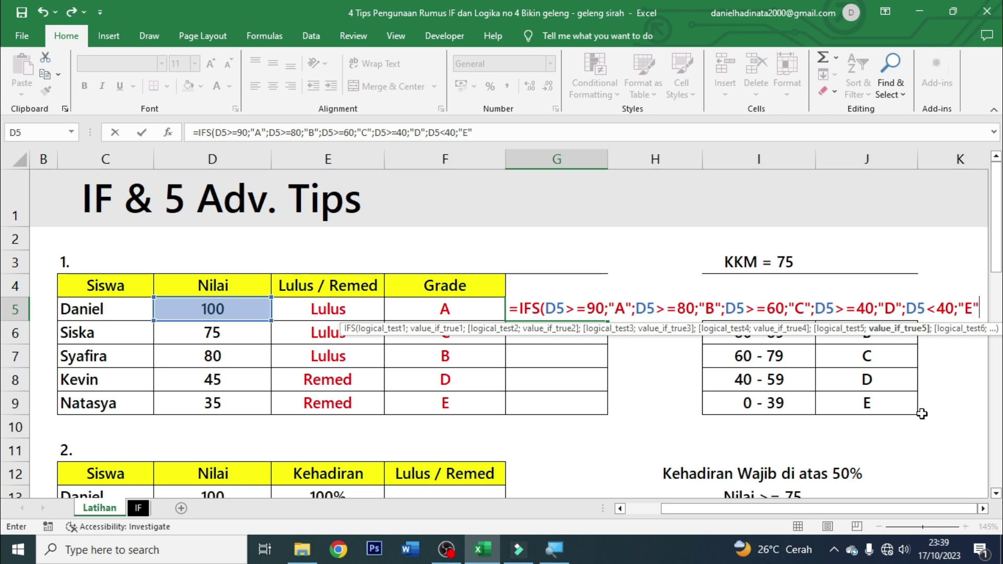
text())
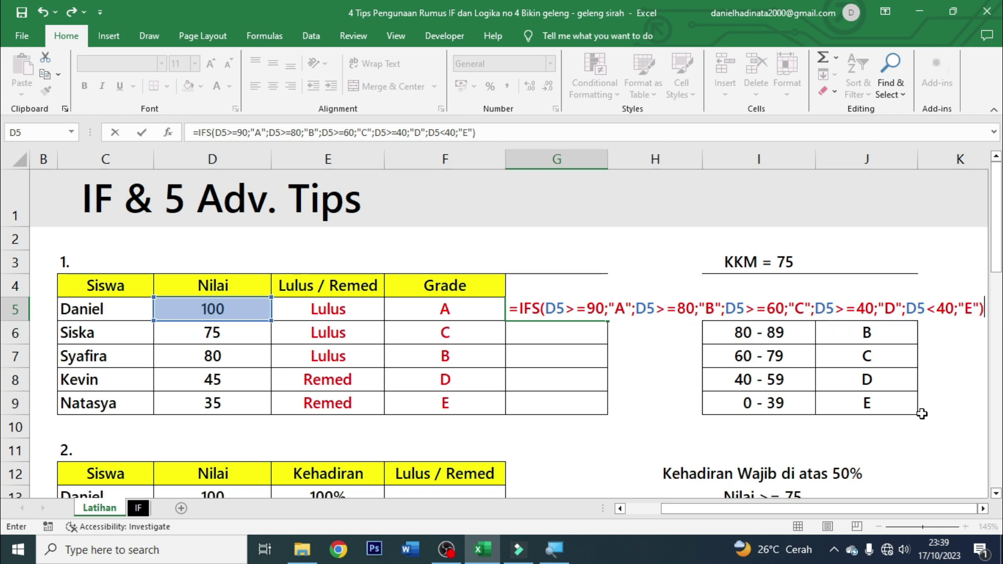
- Commit the IFS in G5, centre it, copy it to G9 and select F5:G9 to compare
key(ctrl+Return)
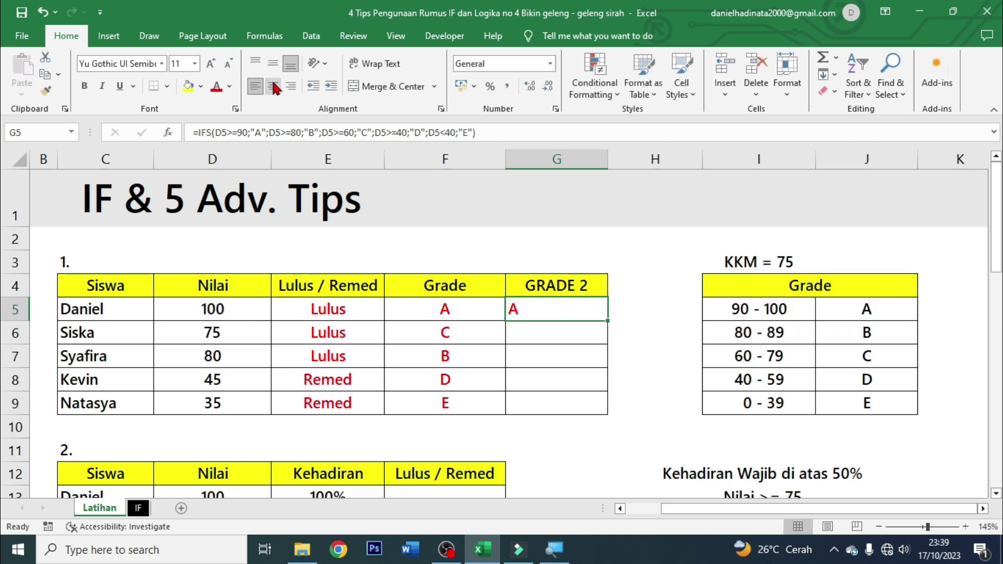
click(274, 88)
drag(608, 321, 601, 407)
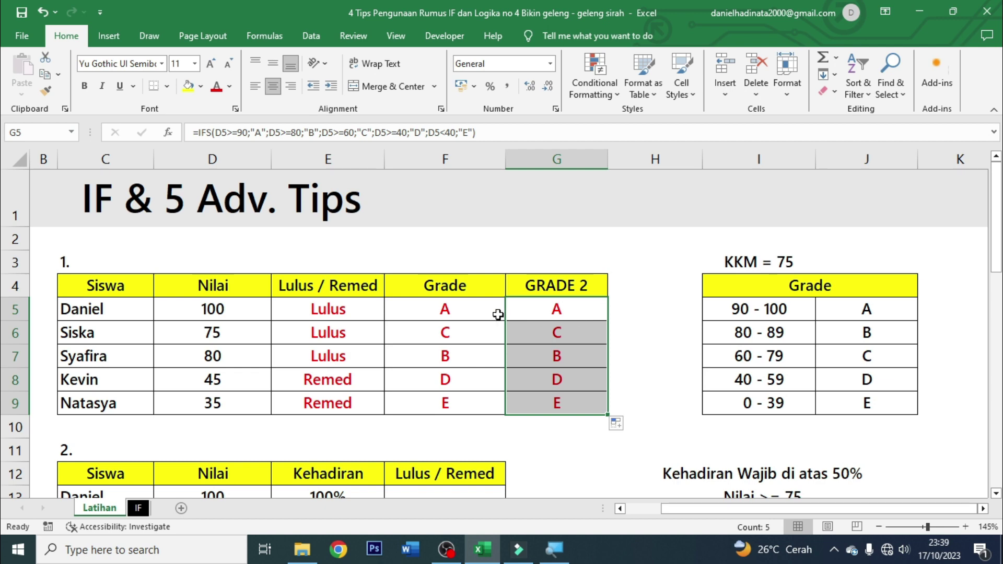
click(558, 308)
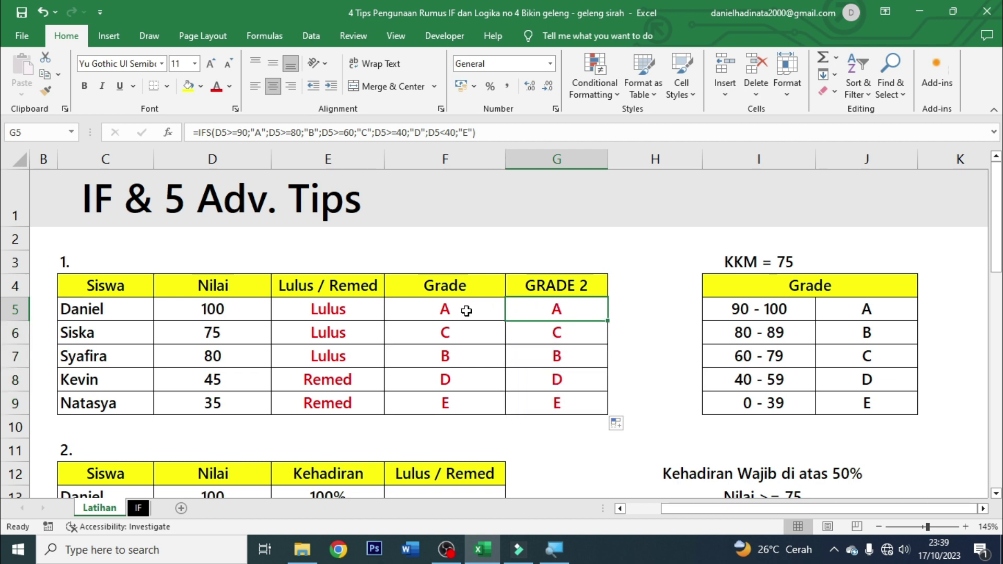
drag(465, 311, 570, 403)
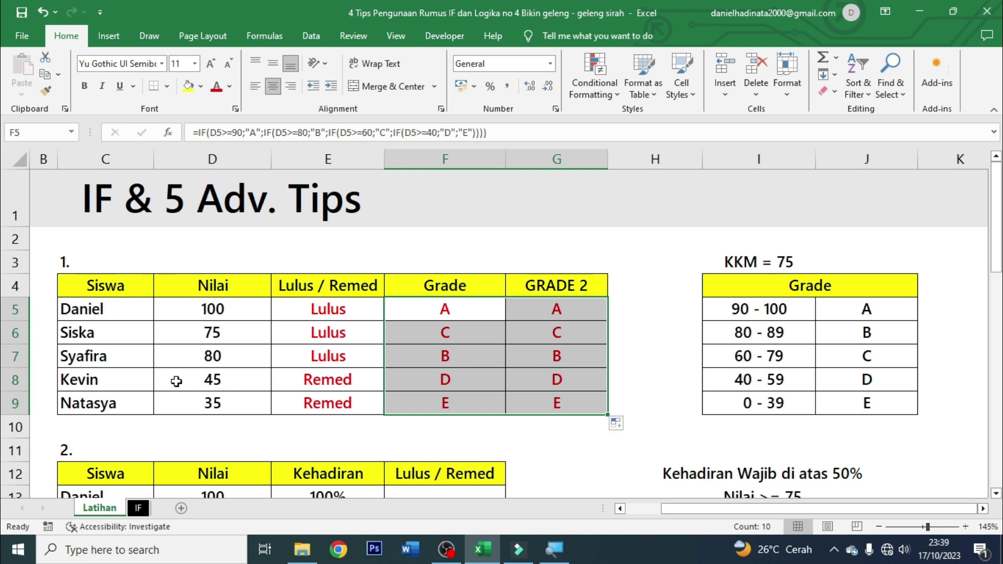
scroll(176, 381, down, 2)
click(445, 346)
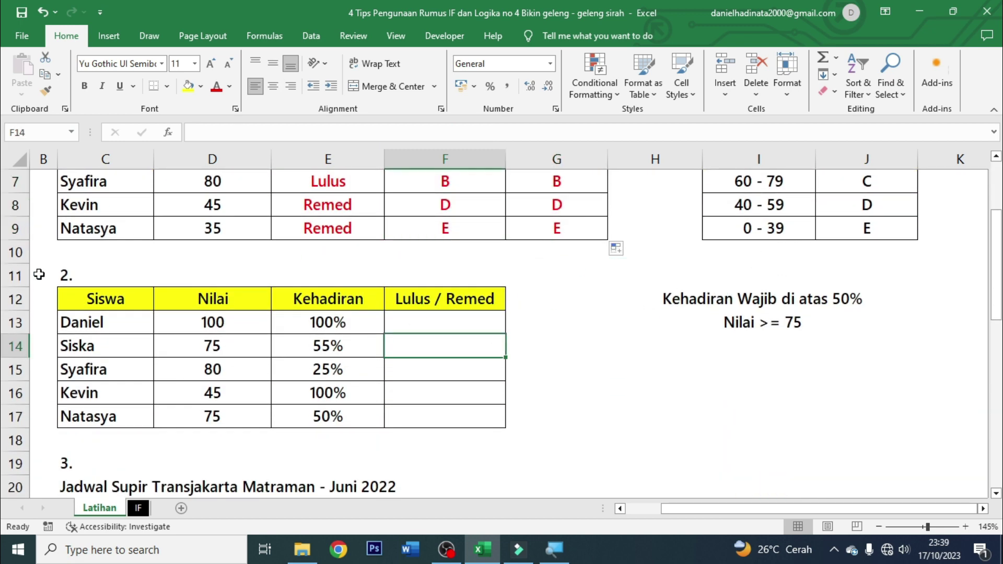
click(417, 322)
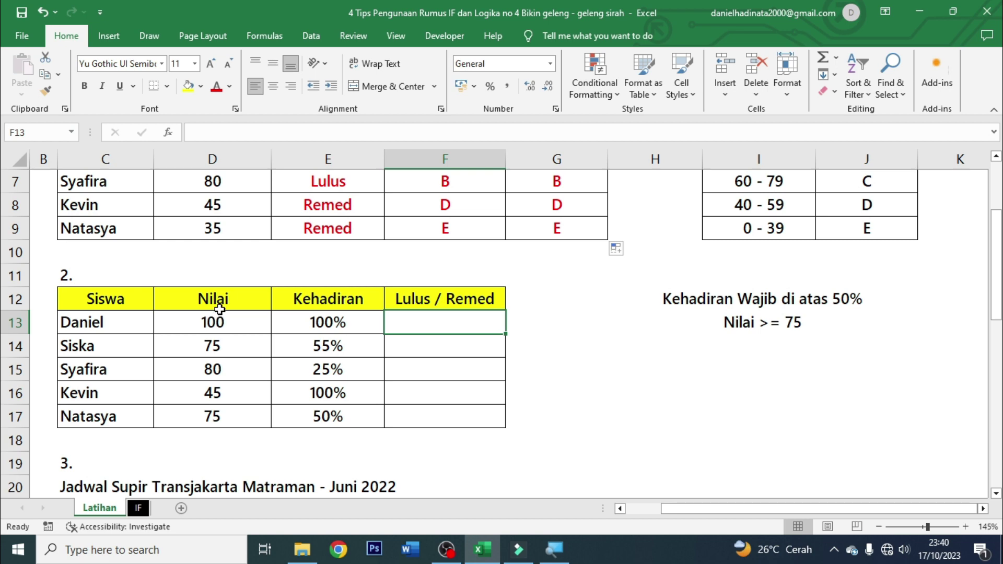
click(668, 301)
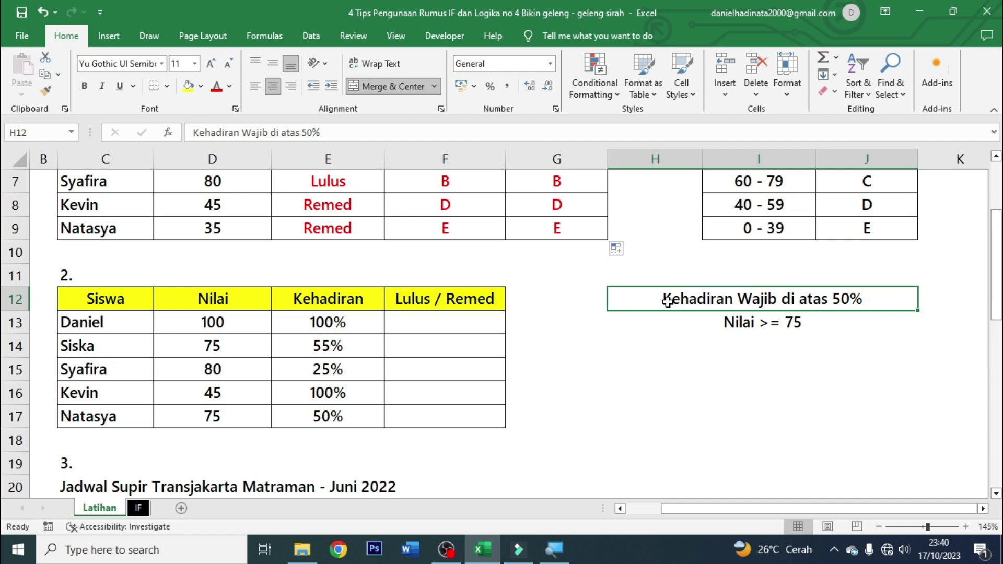
click(746, 321)
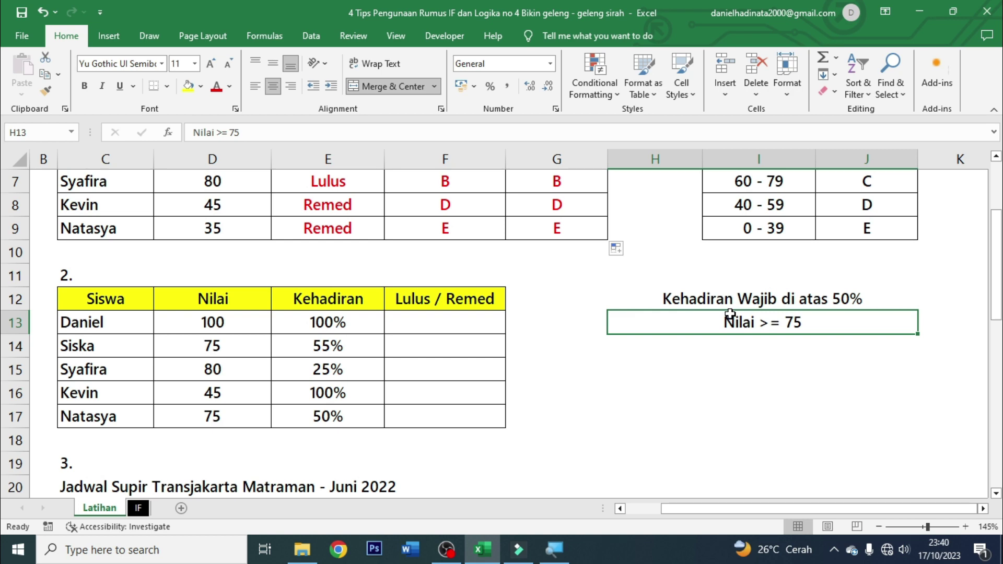
click(443, 321)
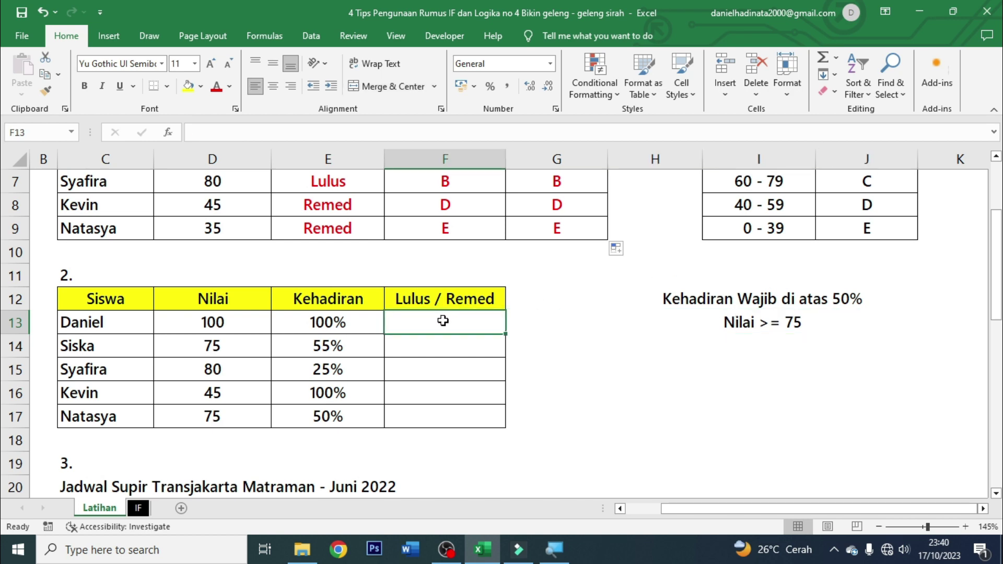
- Enter =IF(AND(D13>=75;E13>=0,5);"Lulus";"Remed") in F13, rewriting 50 as 0,5
text(=IF()
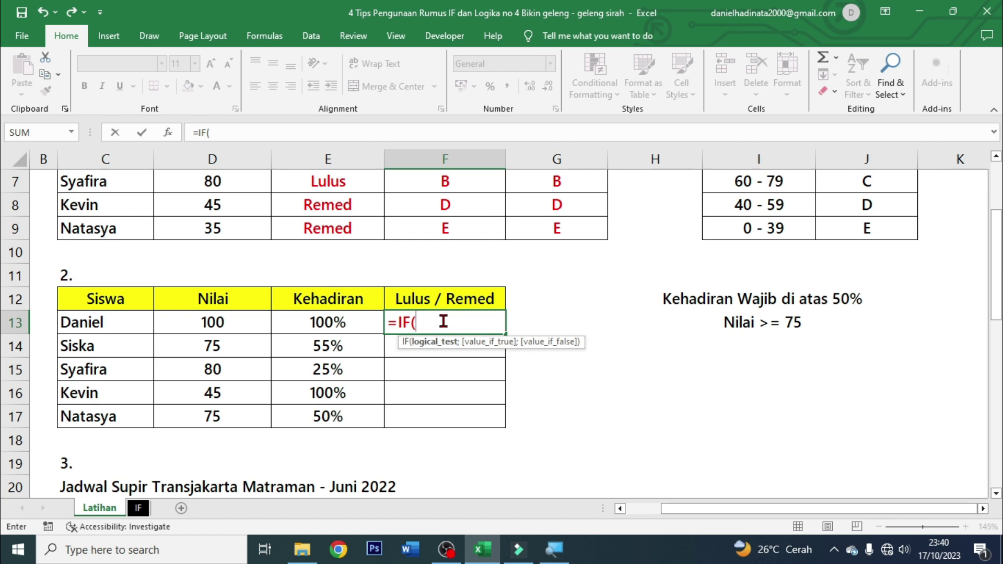
text(AND()
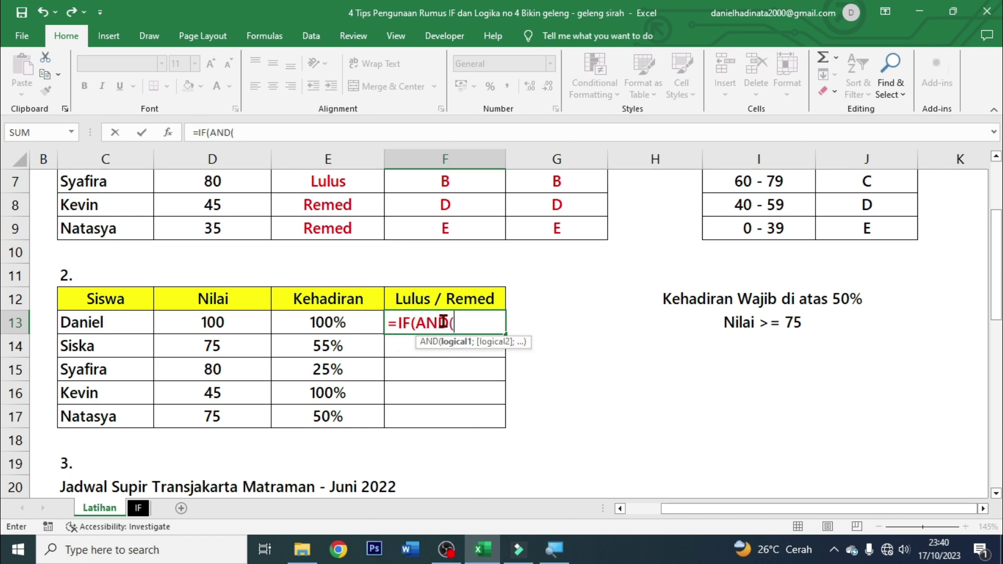
click(263, 313)
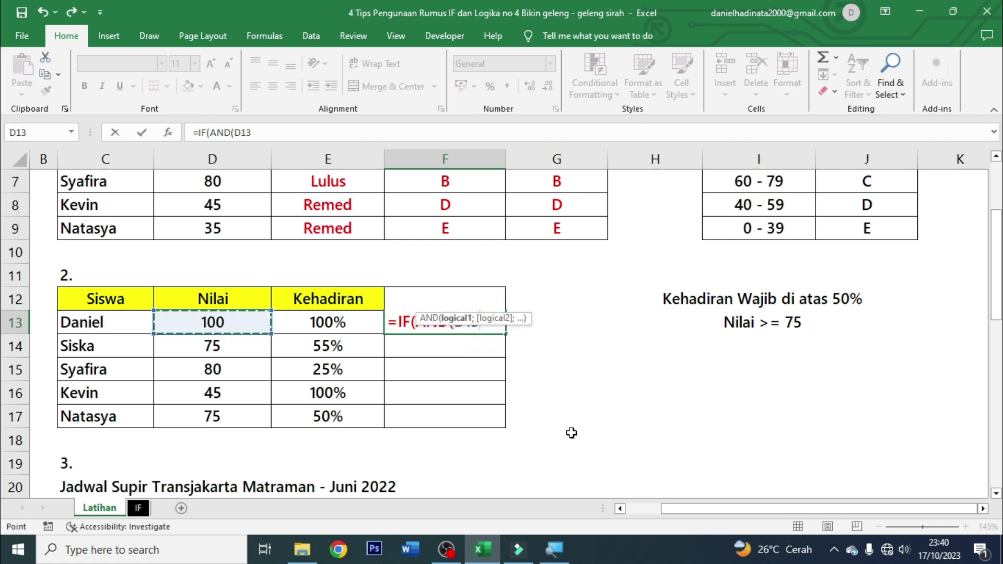
text(>=)
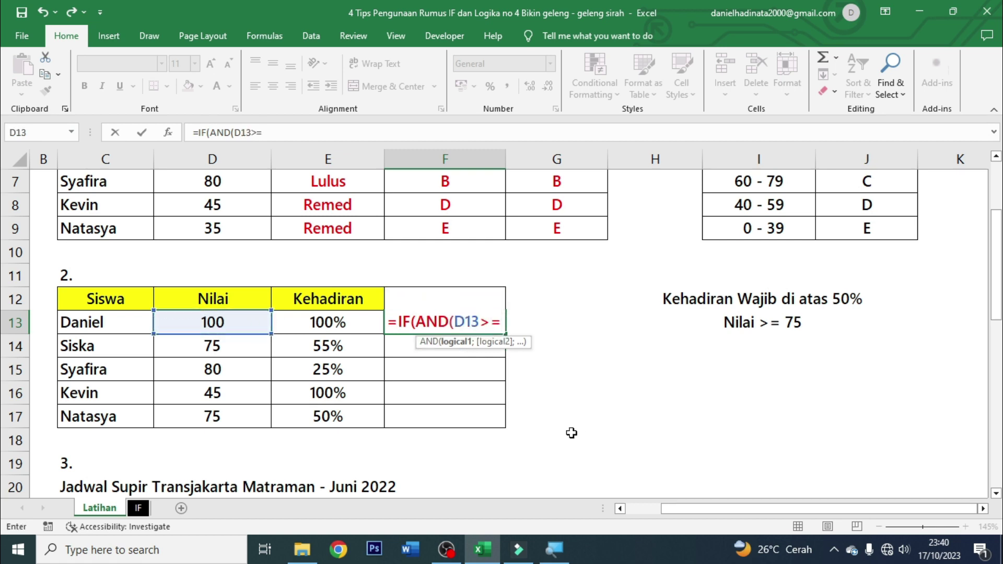
text(75)
text(;)
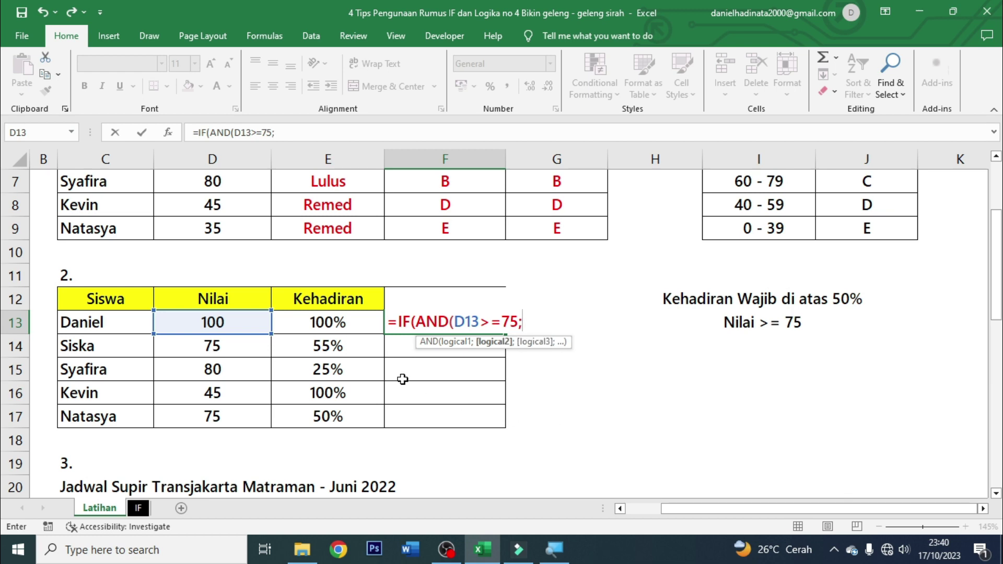
click(356, 328)
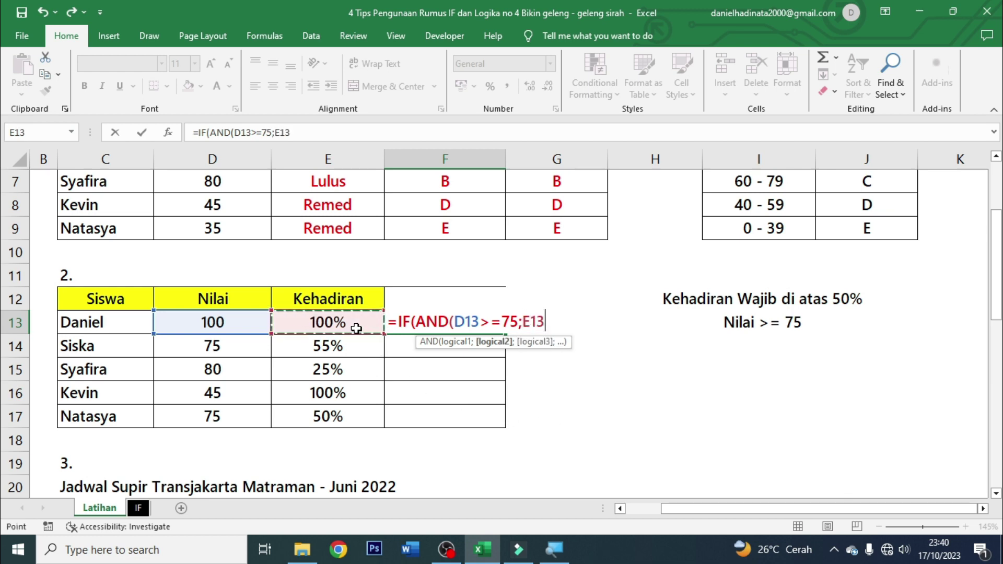
text(>=5)
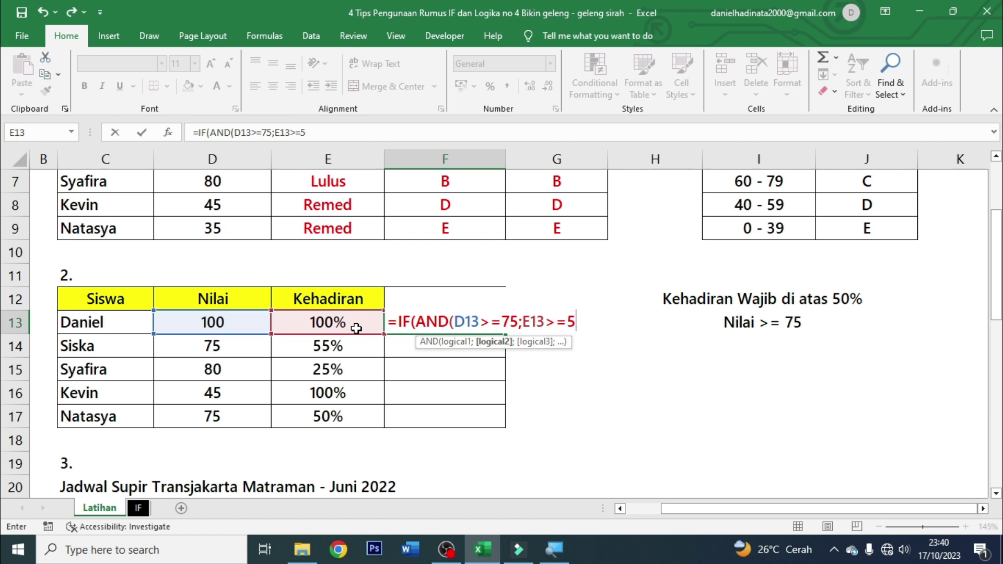
text(0)
key(BackSpace)
key(BackSpace)
text(0,)
text(5)
text())
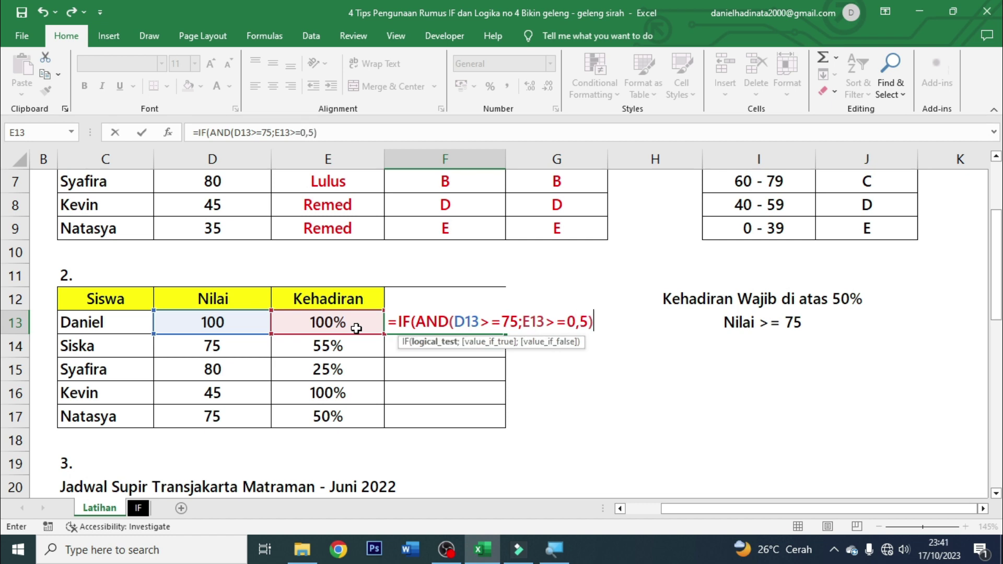
text(;")
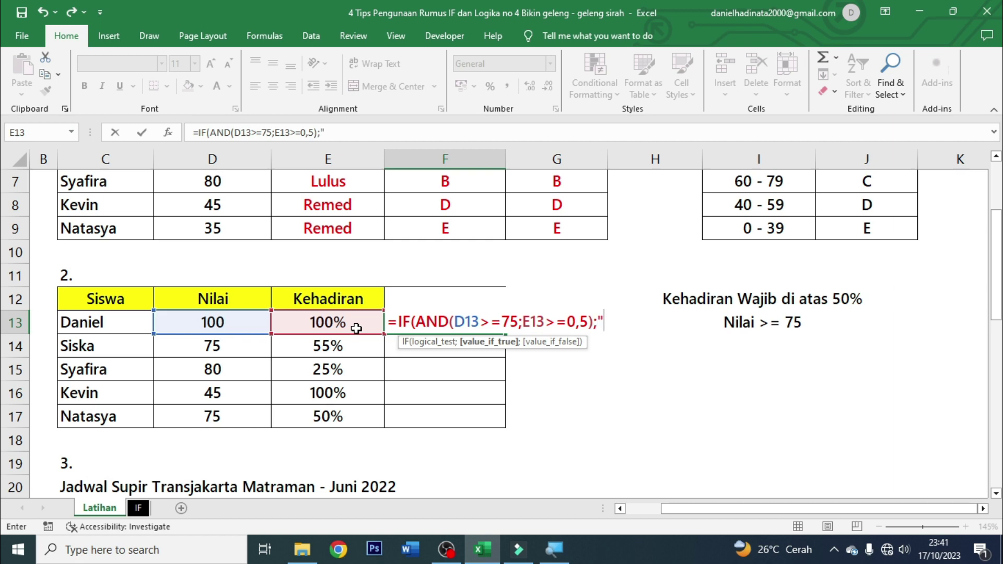
text(Lulu)
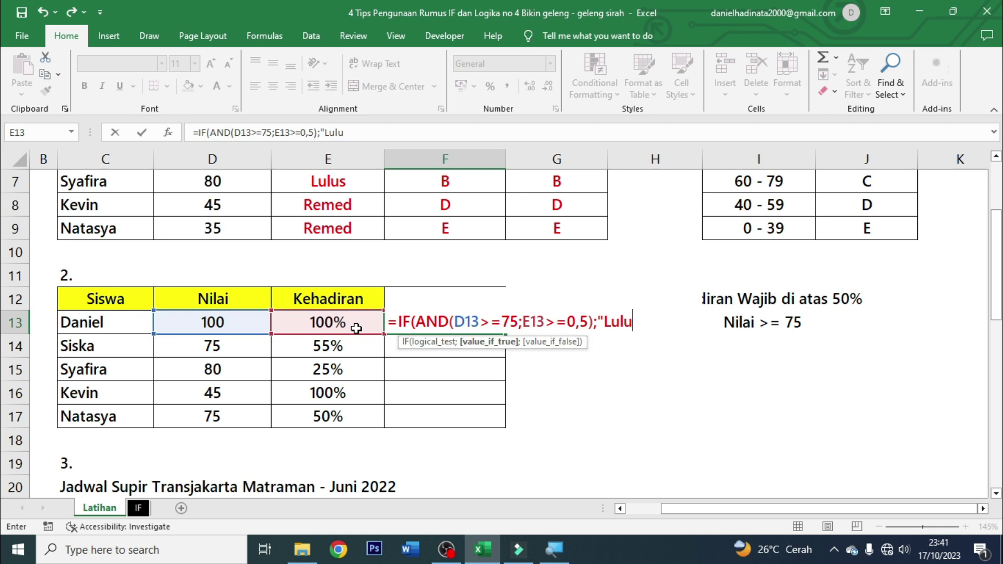
text(s)
text(";")
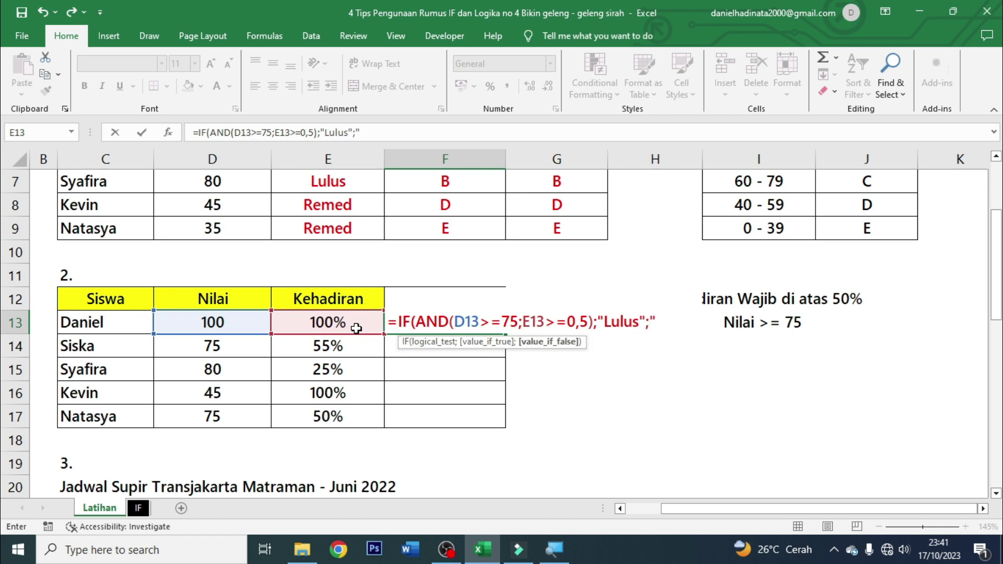
text(Re)
text(med")
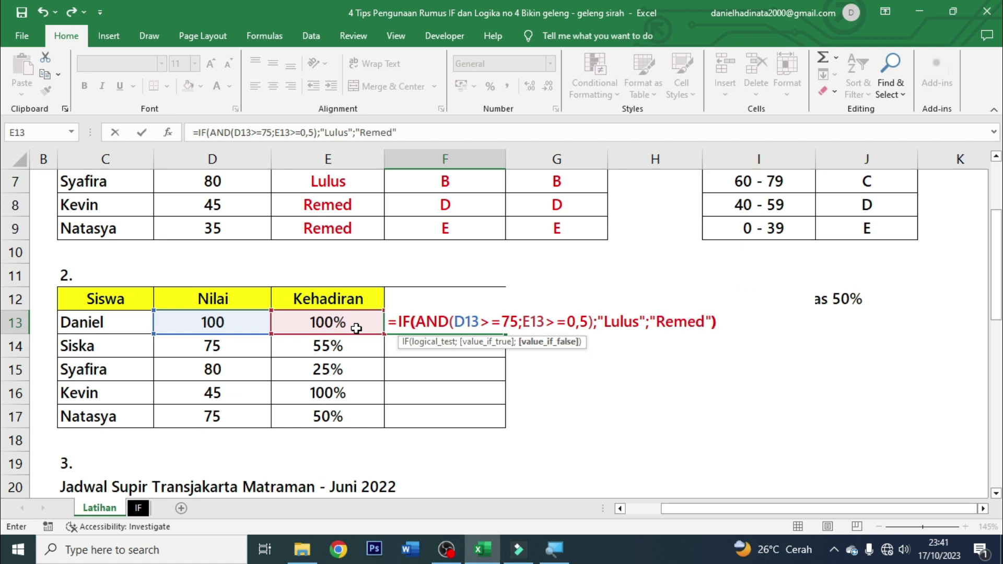
text())
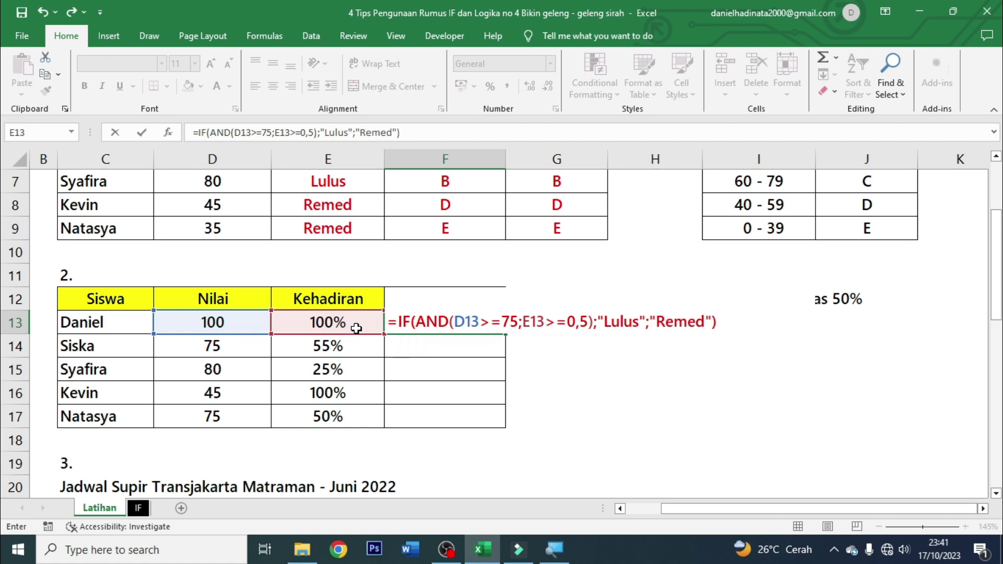
key(ctrl+Return)
- Centre F13's result, copy the AND formula down to F17 and inspect the first rows
click(272, 86)
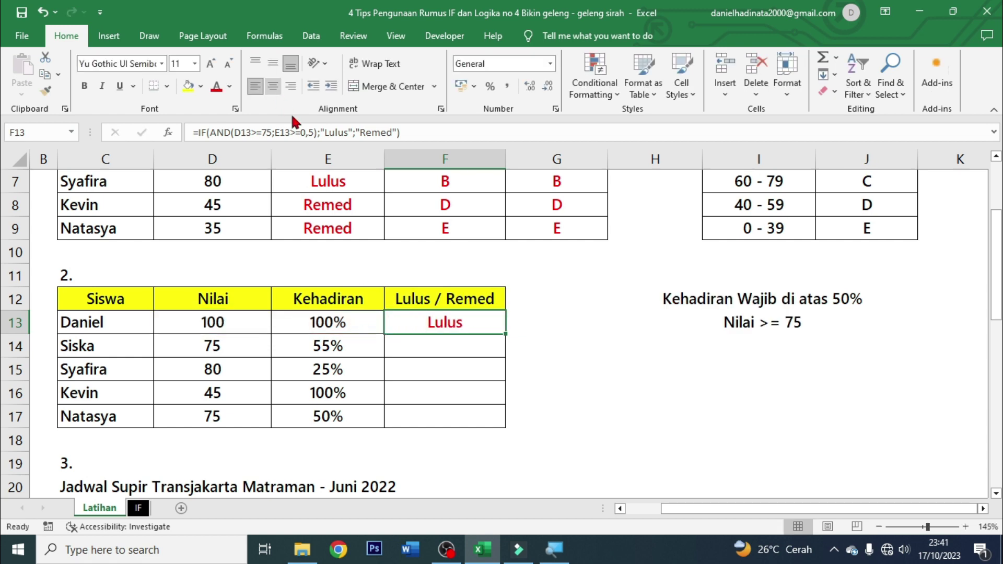
drag(503, 338, 503, 426)
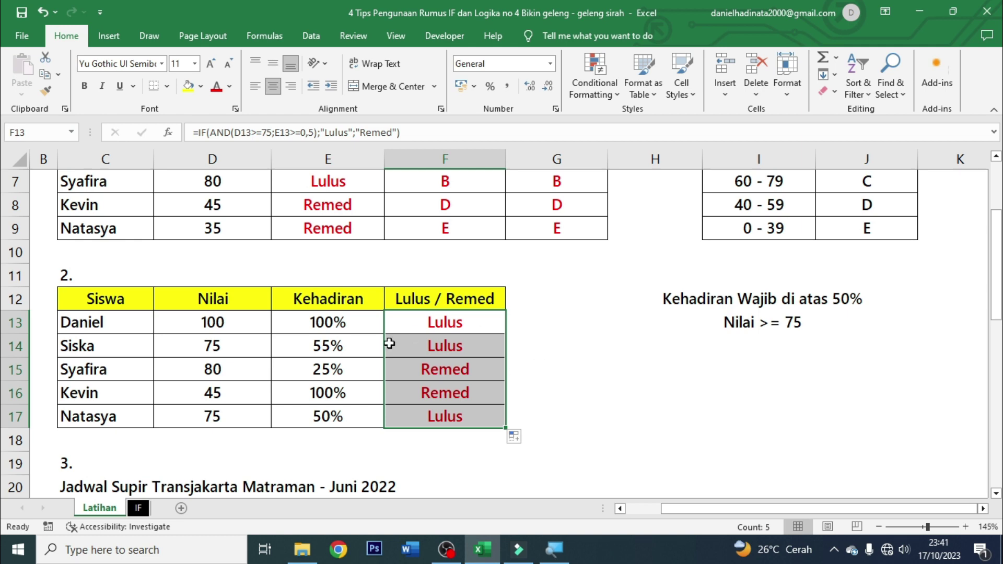
click(251, 325)
click(282, 326)
click(421, 328)
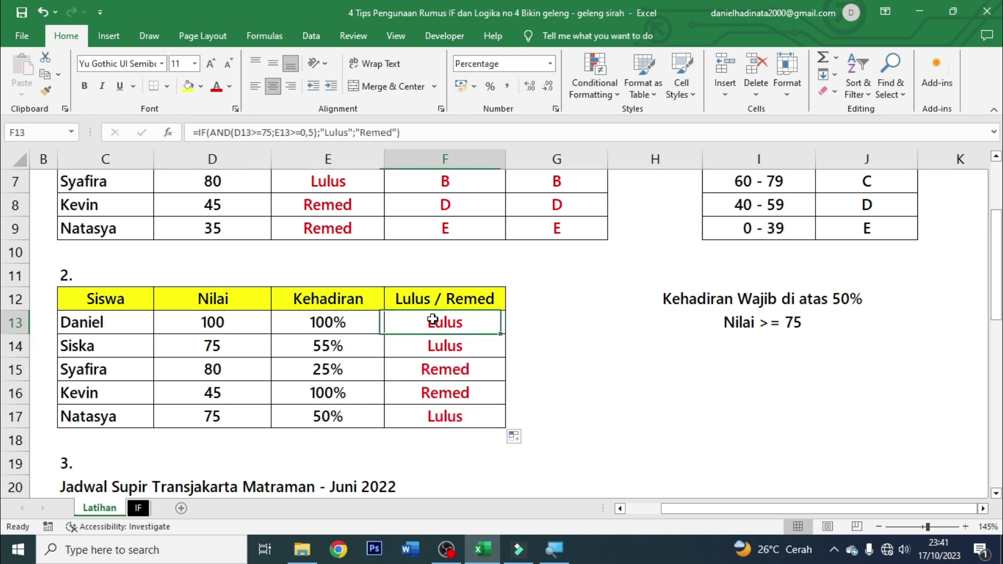
click(254, 348)
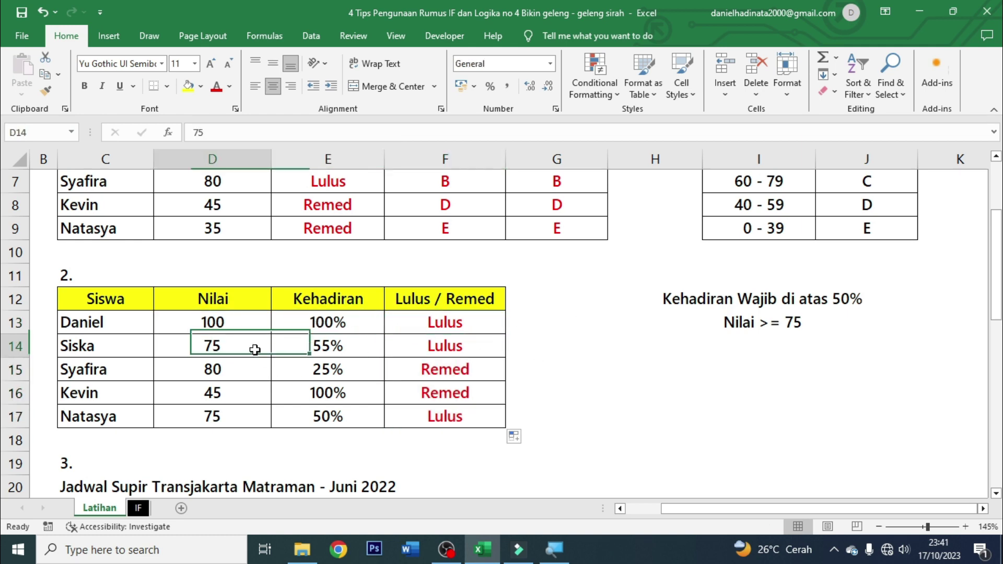
click(325, 346)
click(413, 351)
- Check the remaining results against each score and attendance, such as 25% and 100%
click(254, 370)
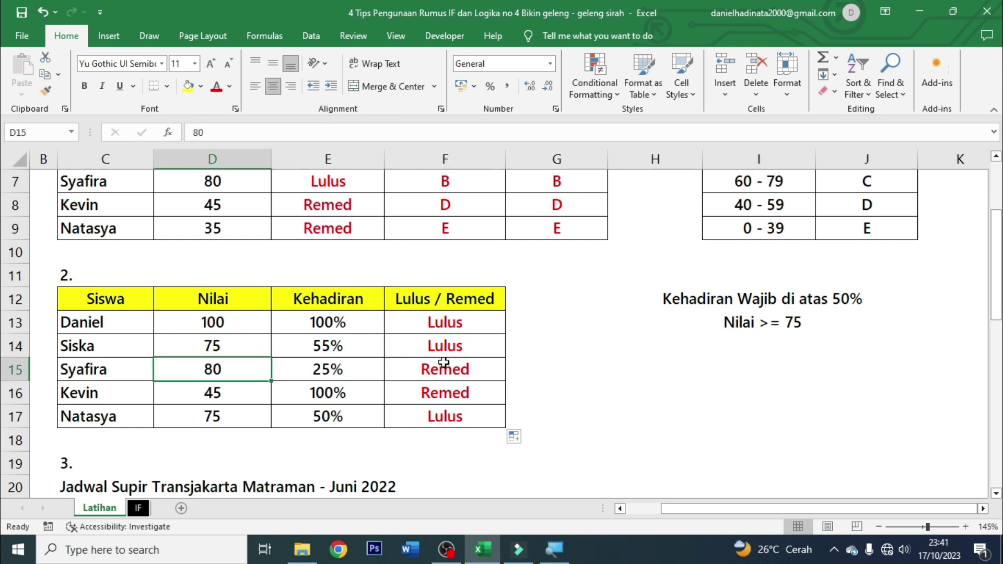
click(335, 369)
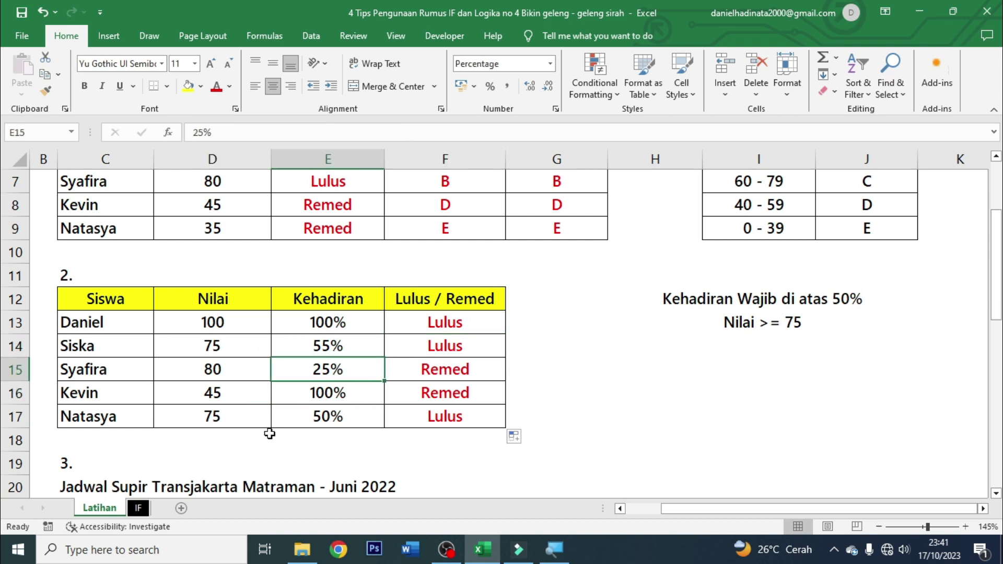
click(255, 394)
click(376, 397)
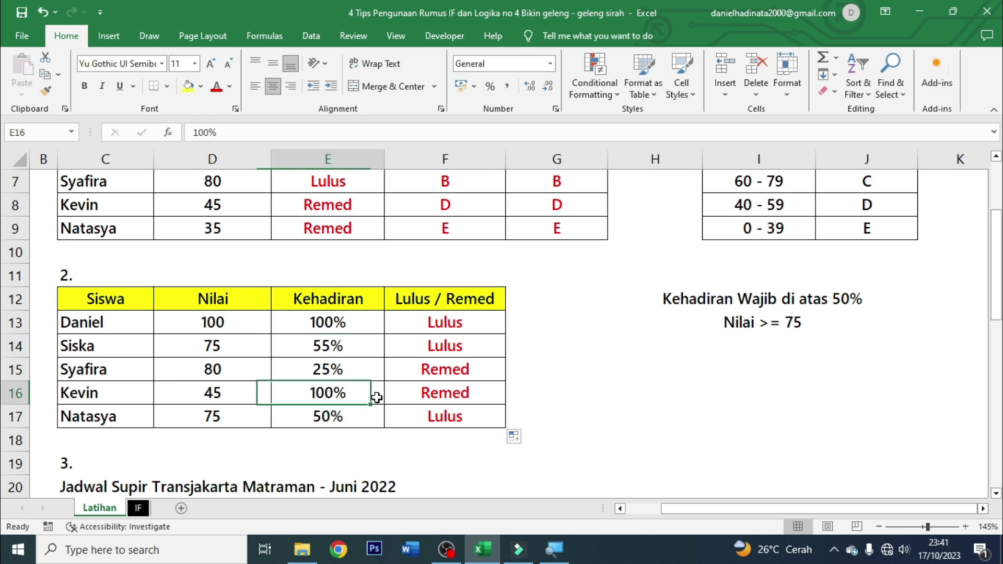
click(493, 394)
click(209, 416)
click(466, 416)
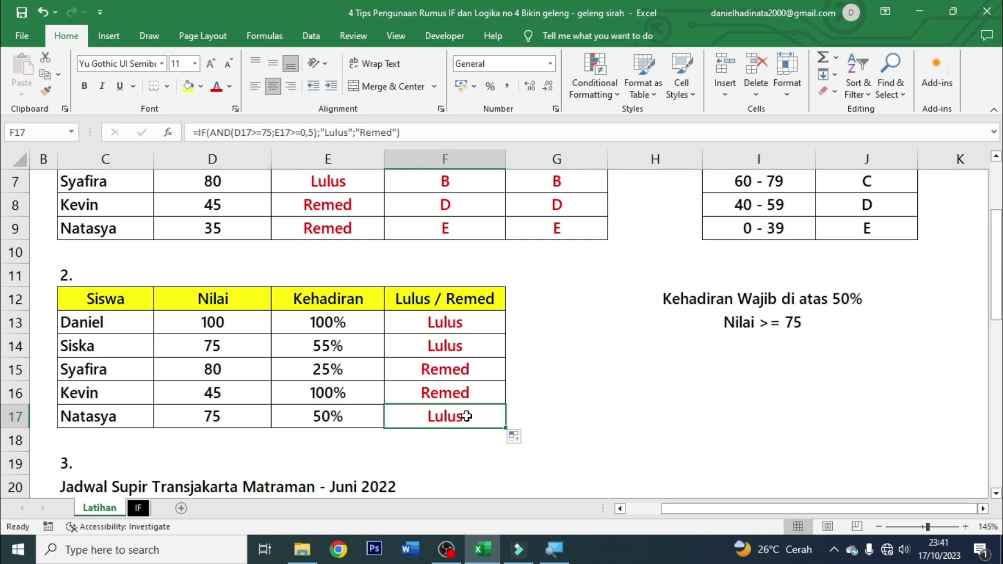
click(822, 294)
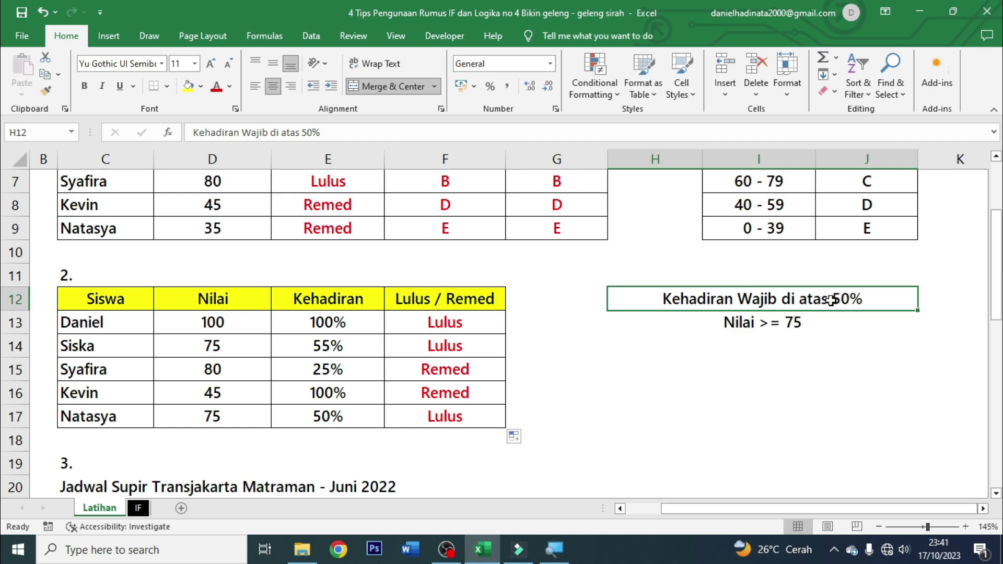
drag(259, 424, 418, 393)
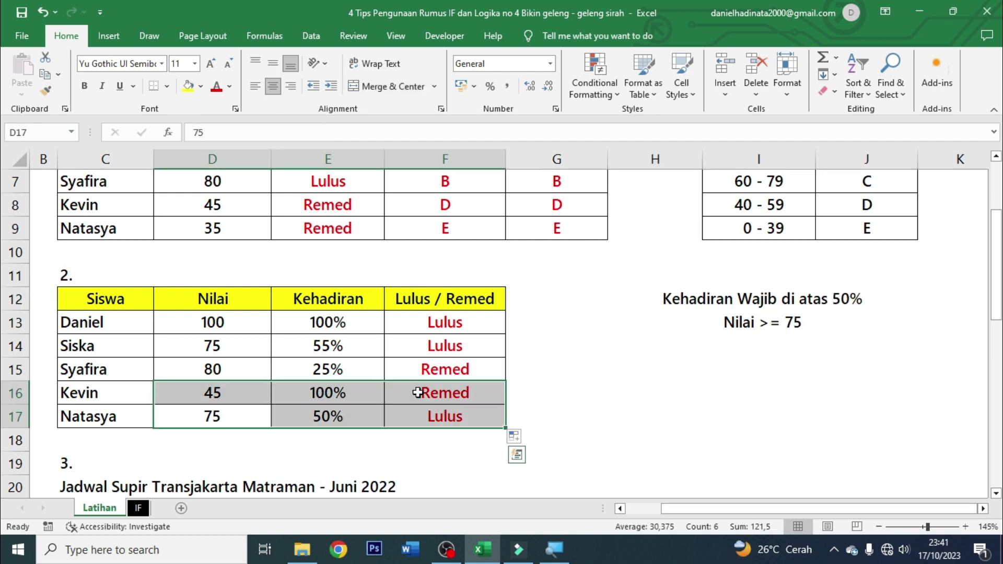
click(535, 364)
scroll(621, 353, down, 1)
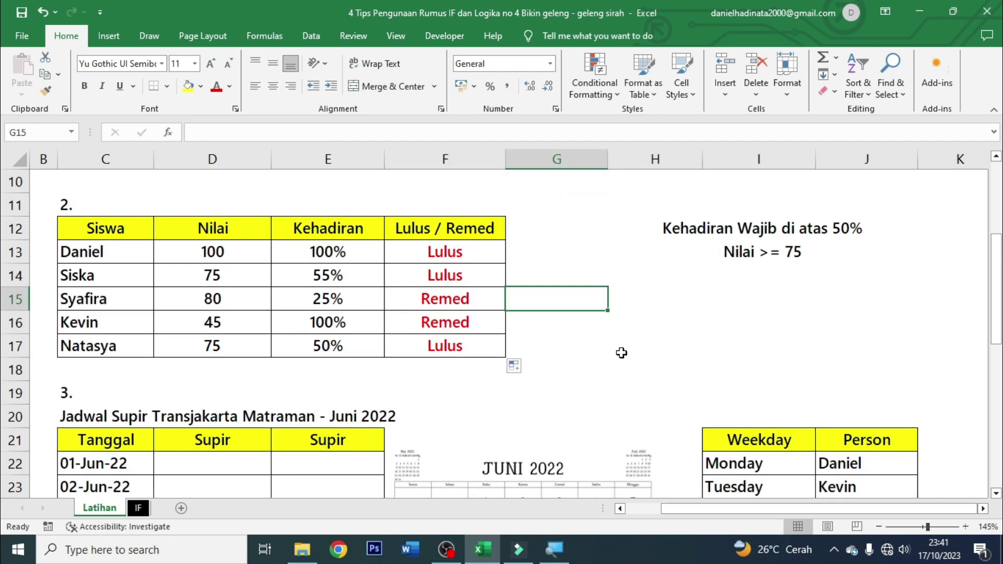
click(729, 301)
scroll(726, 314, up, 1)
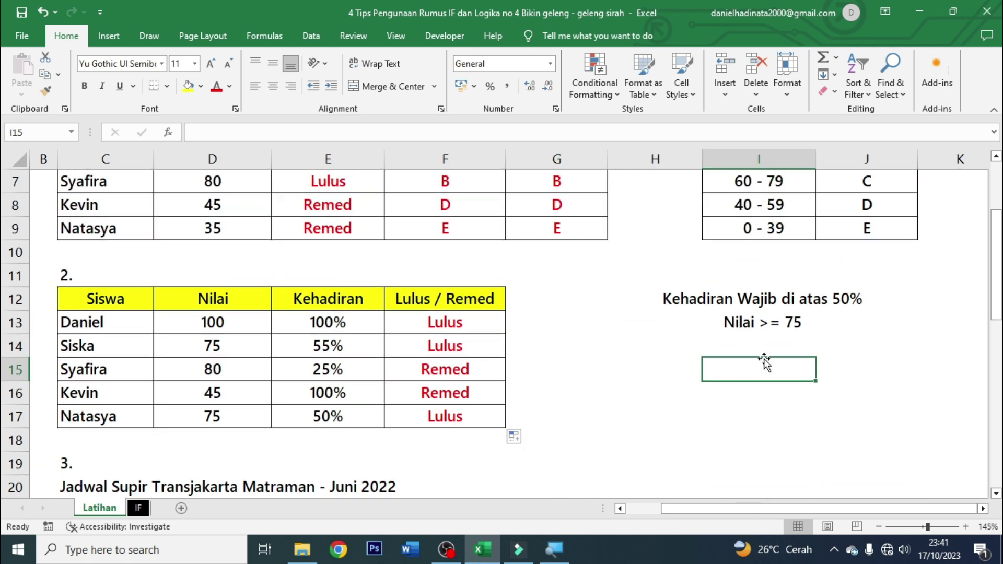
scroll(764, 361, down, 1)
scroll(767, 371, down, 2)
scroll(770, 385, down, 1)
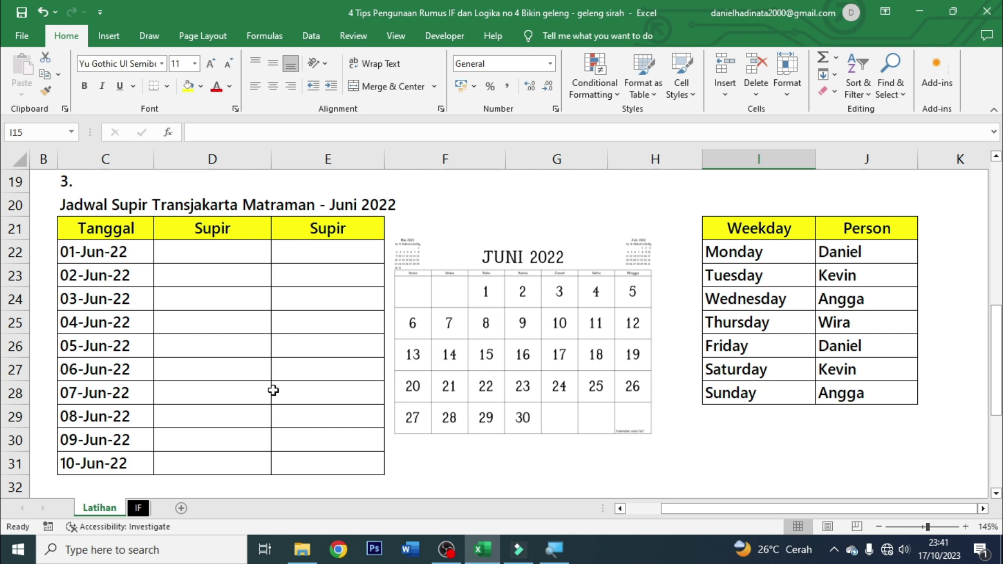
click(208, 351)
click(121, 183)
click(124, 206)
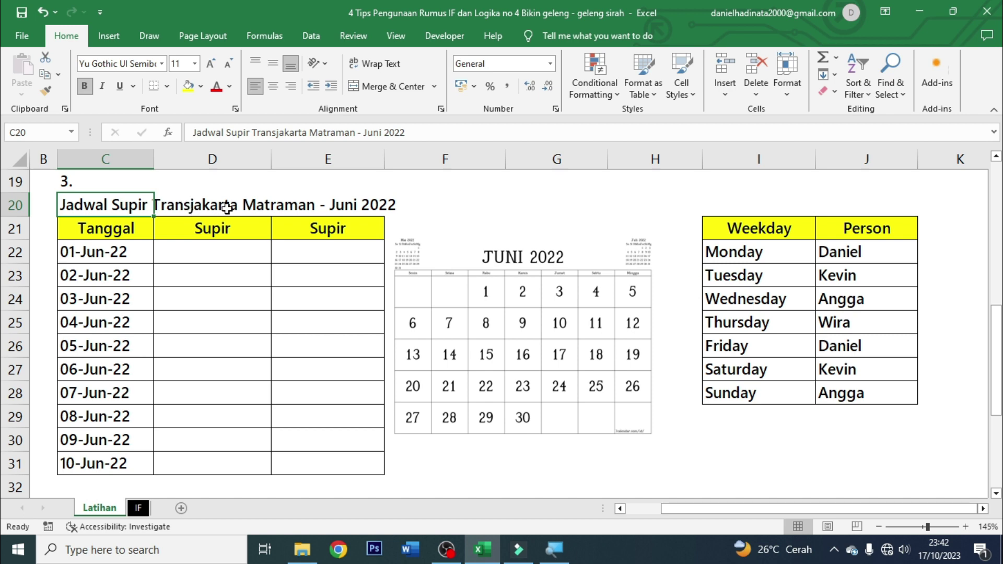
click(200, 340)
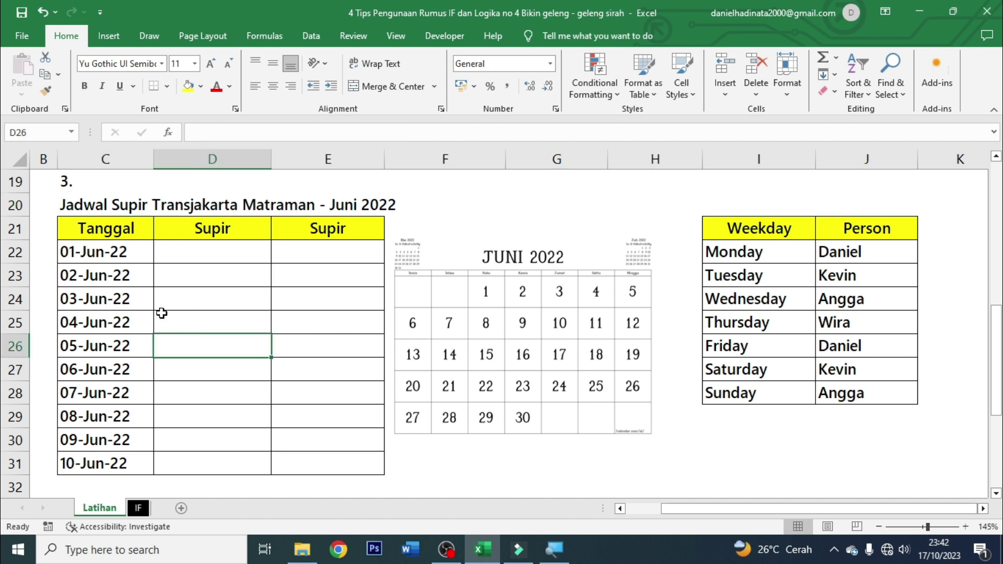
click(125, 236)
drag(115, 354, 112, 464)
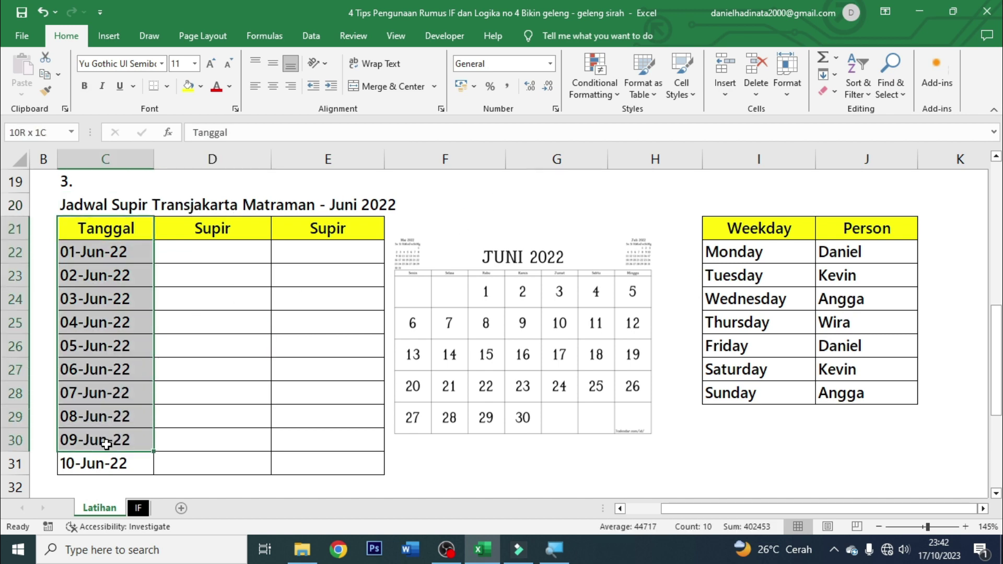
click(212, 248)
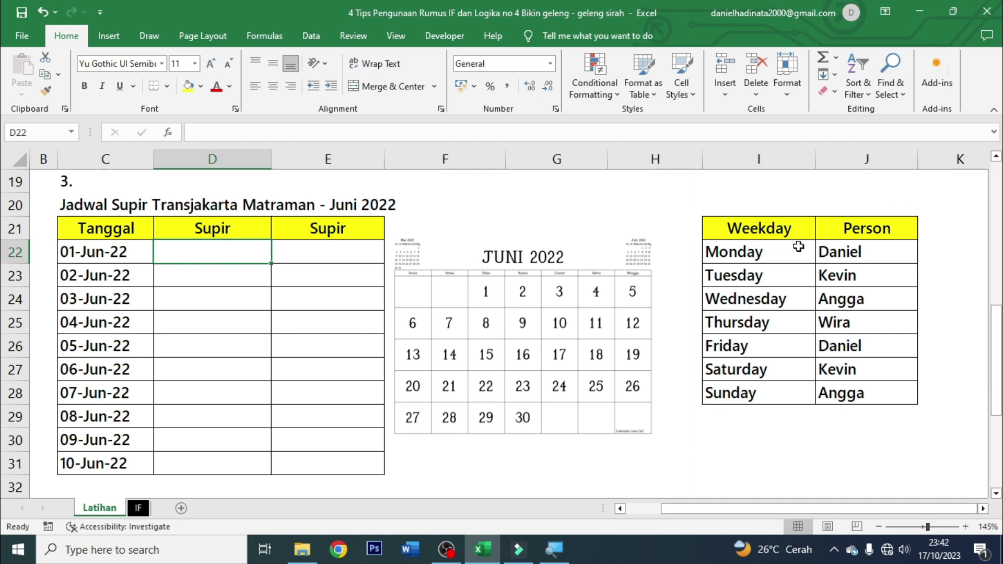
drag(781, 233, 762, 347)
click(746, 261)
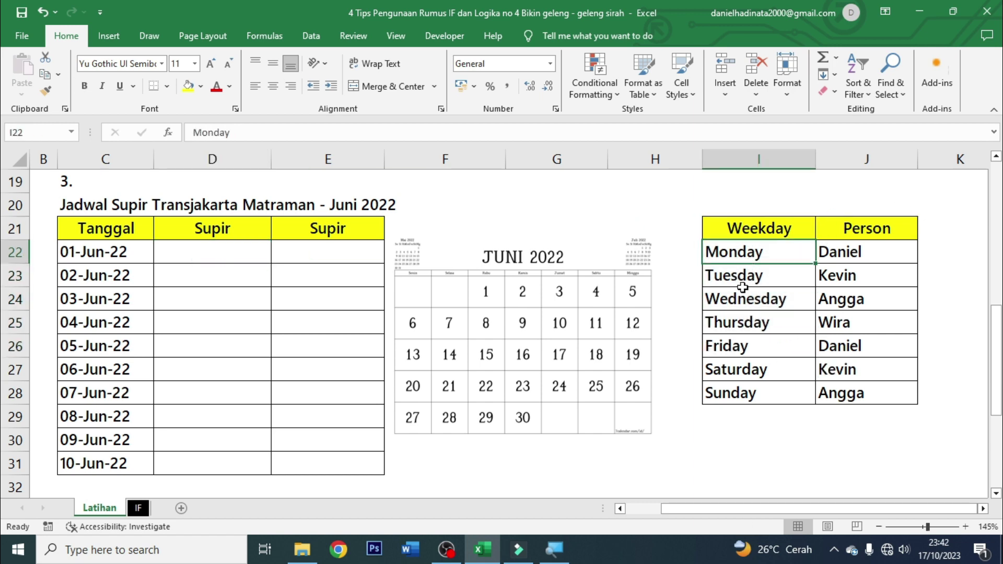
click(729, 386)
click(888, 233)
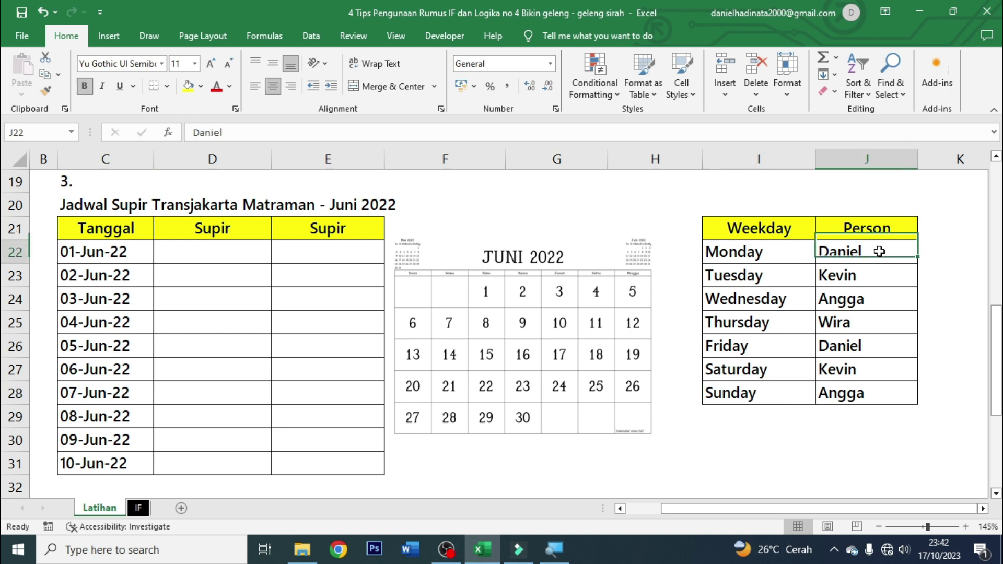
drag(884, 254, 882, 394)
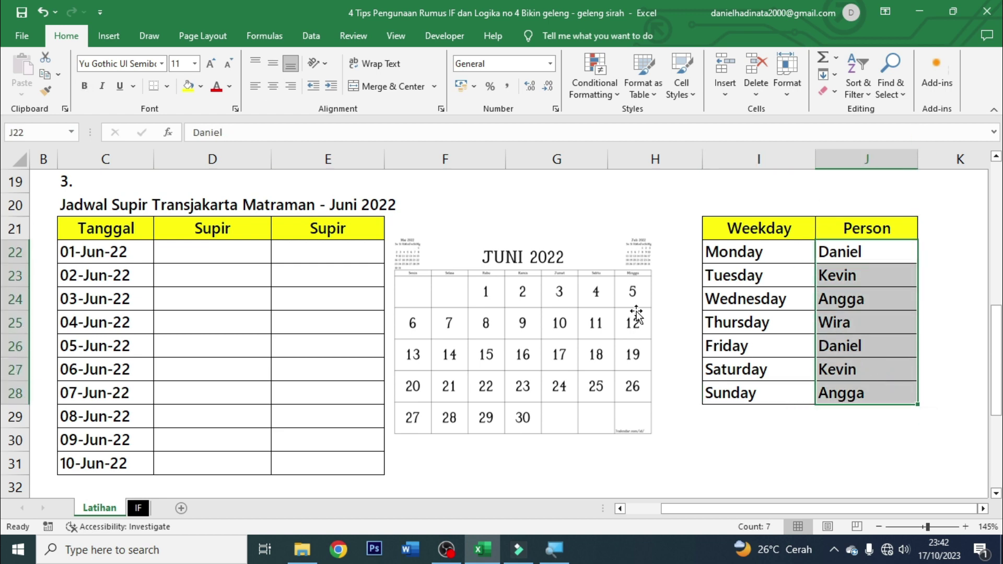
click(200, 255)
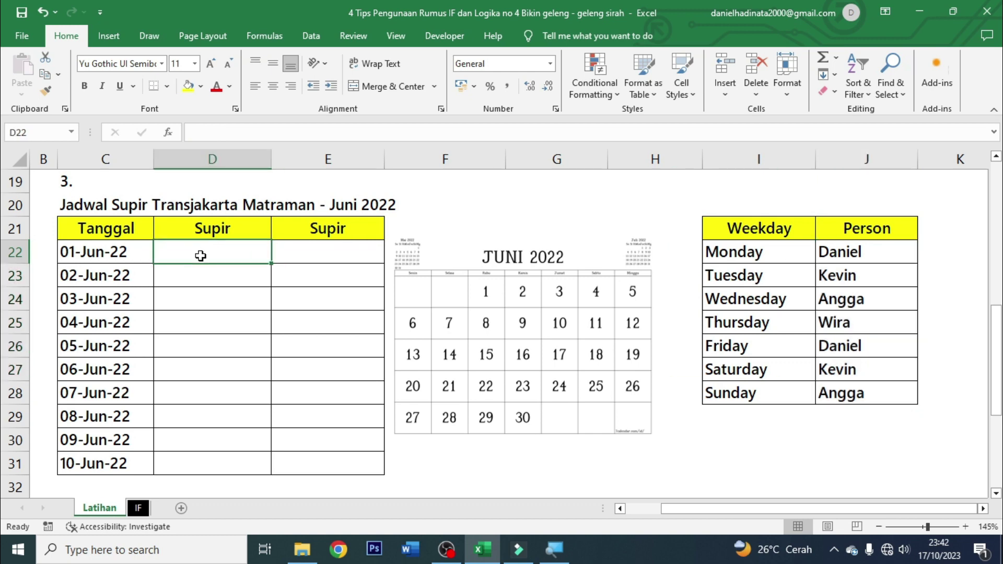
click(172, 274)
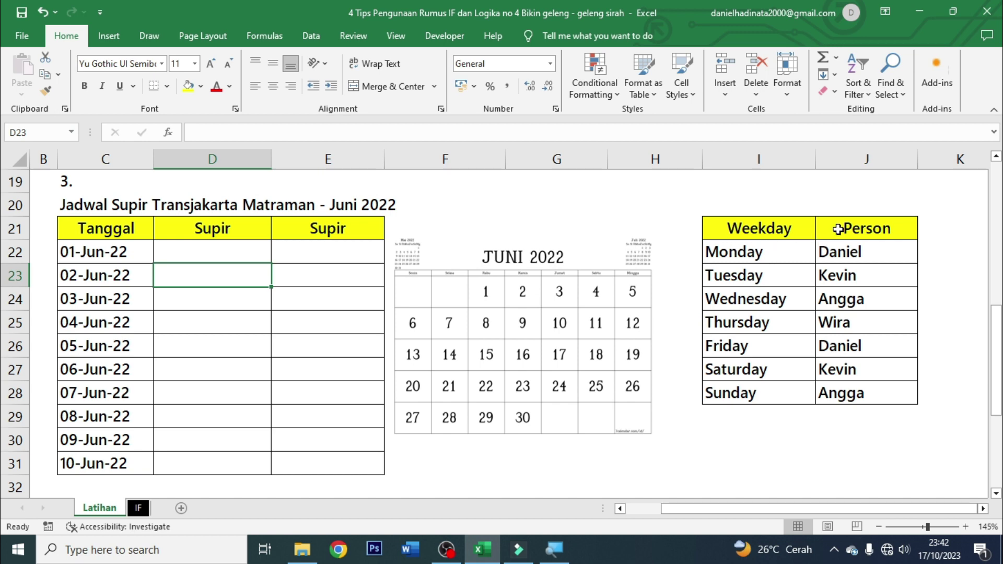
click(219, 252)
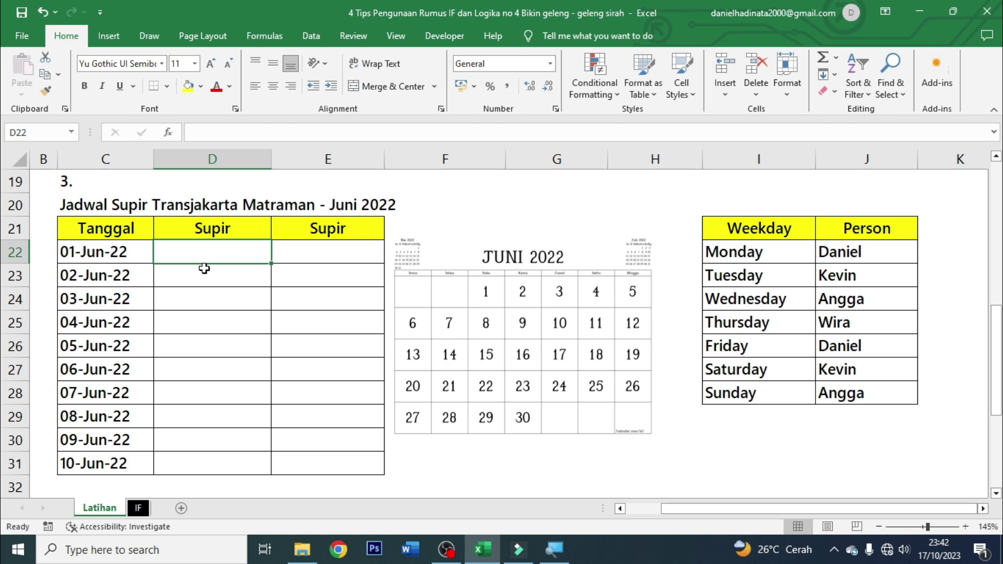
- In D22 type =CHOOSE(WEEKDAY(C22; using the date in C22 as the serial number
text(=ch)
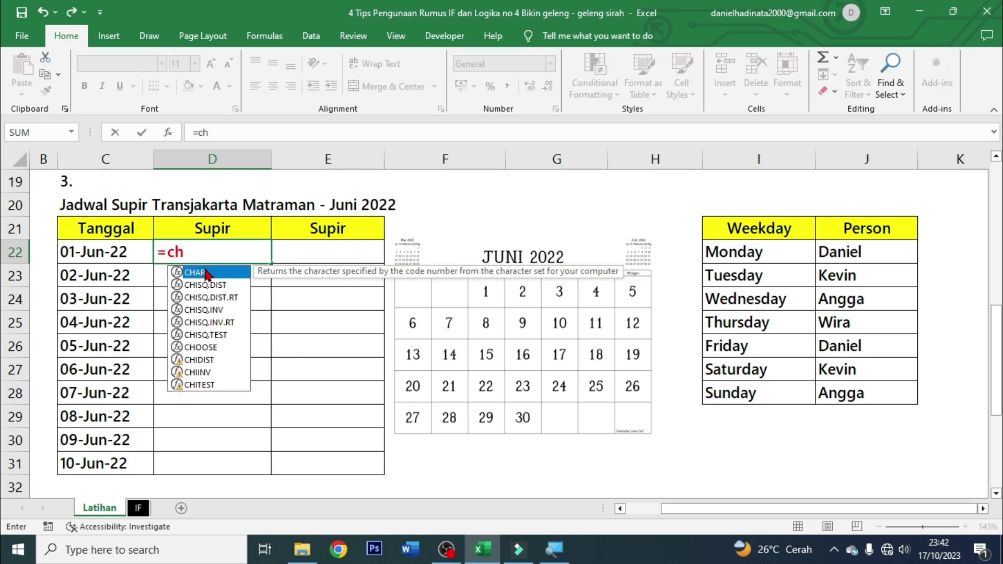
text(oose)
double_click(208, 272)
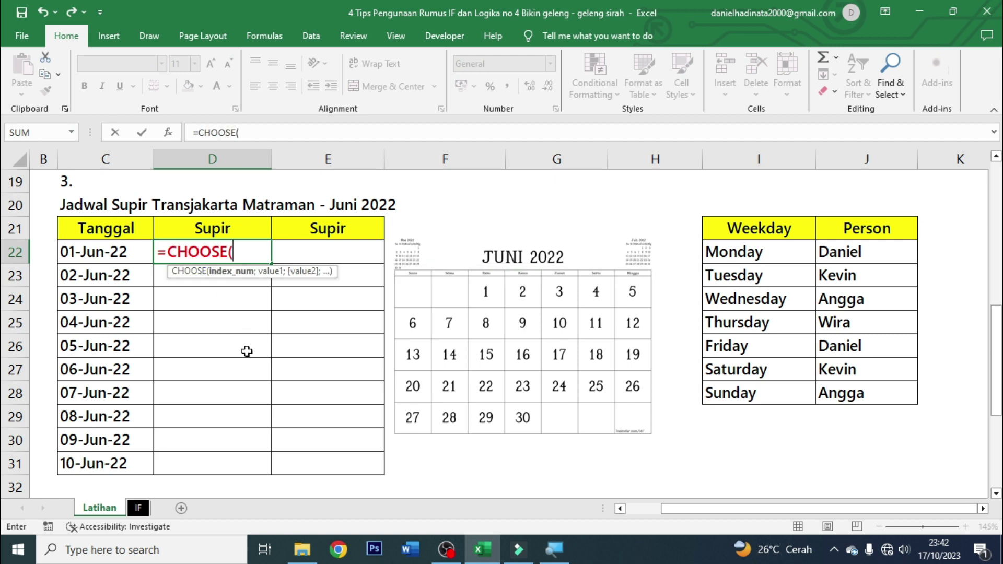
text(weekda)
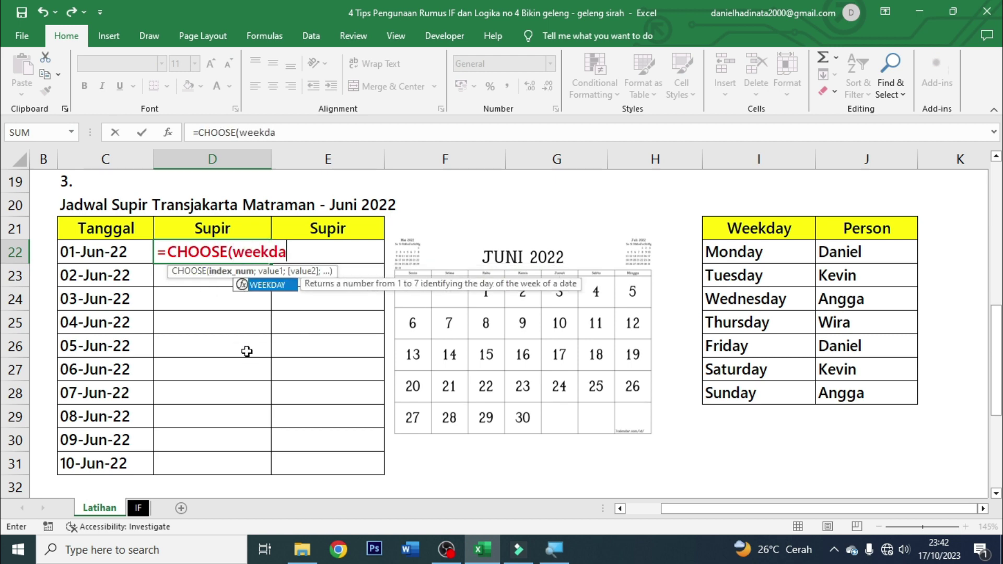
key(Tab)
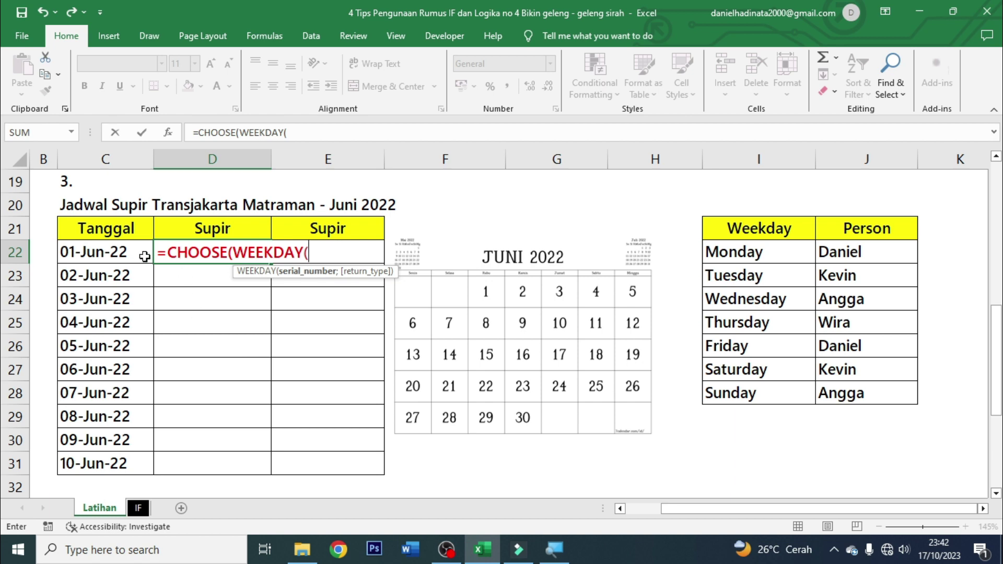
drag(143, 253, 128, 429)
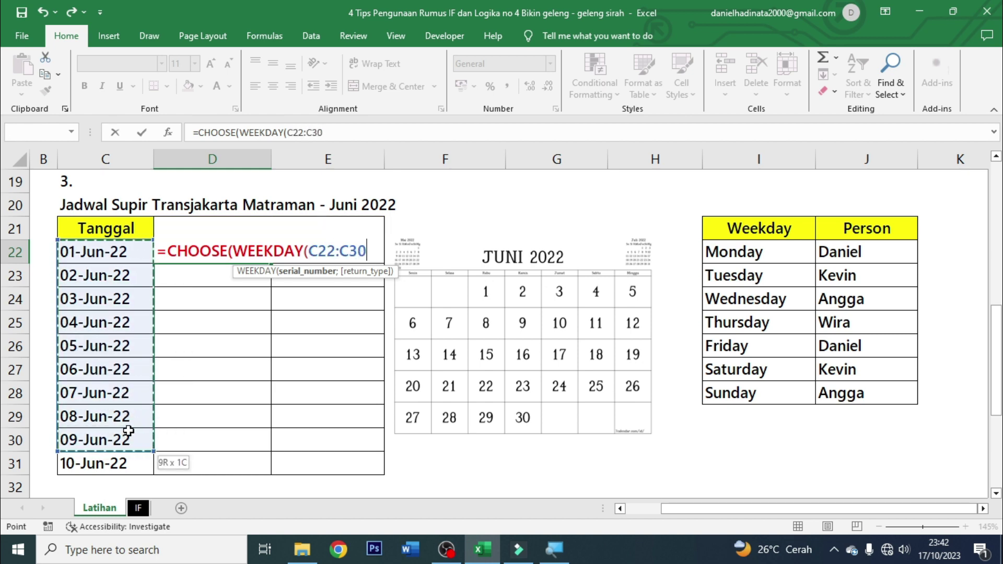
drag(128, 430, 137, 252)
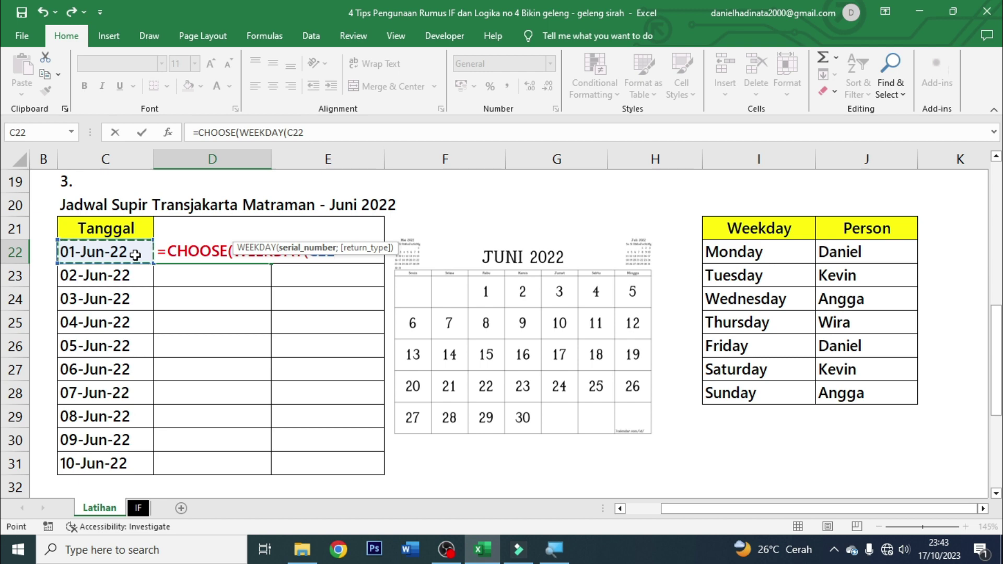
text(;)
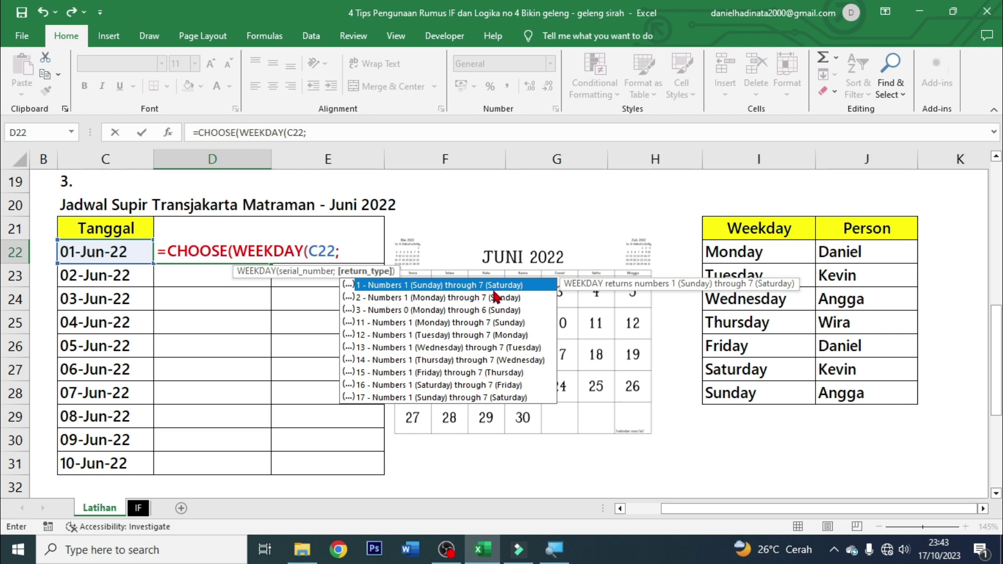
- Use WEEKDAY return type 2 and list drivers Daniel, Kevin, Angga, Wira, Daniel, Kevin, Angga
click(443, 297)
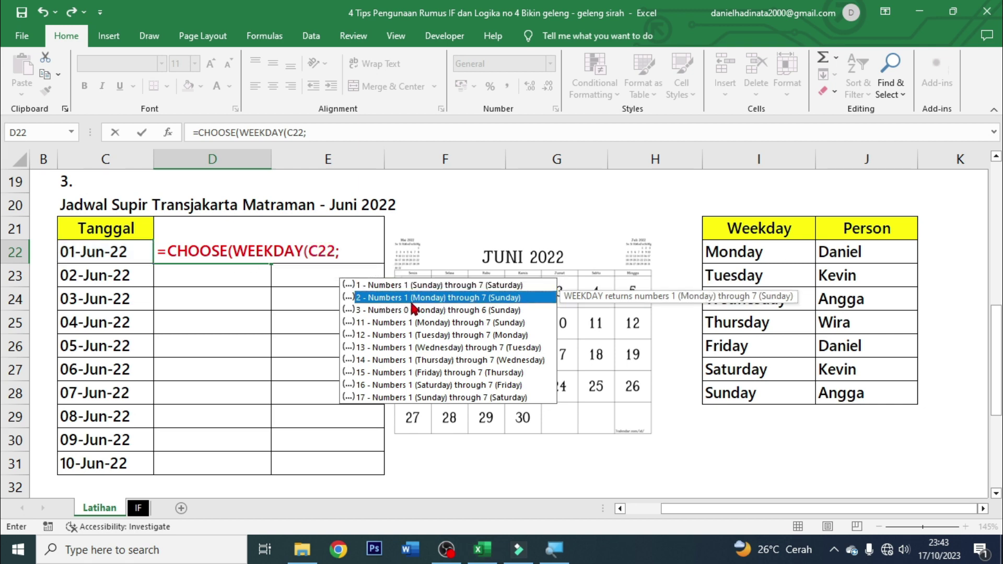
double_click(495, 298)
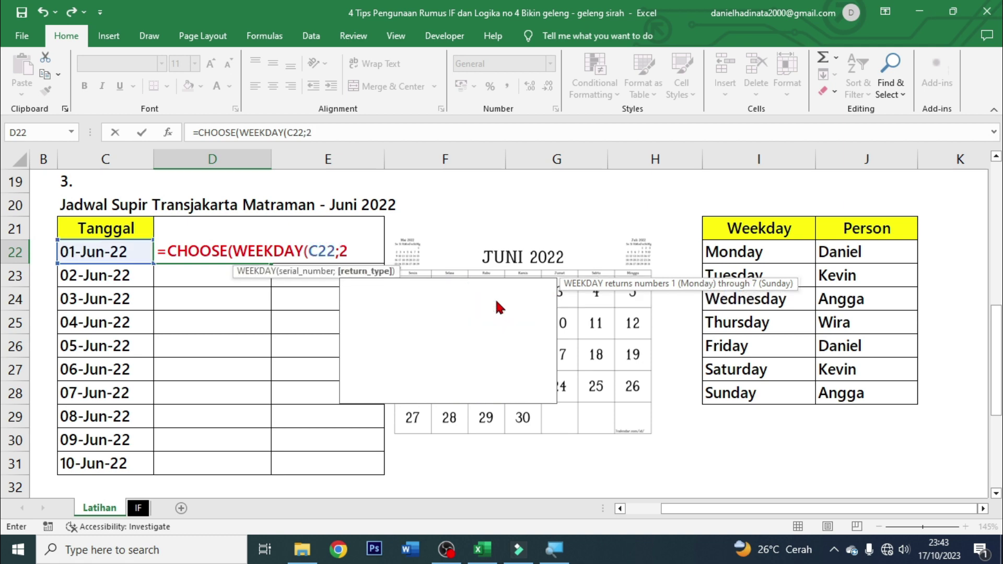
text())
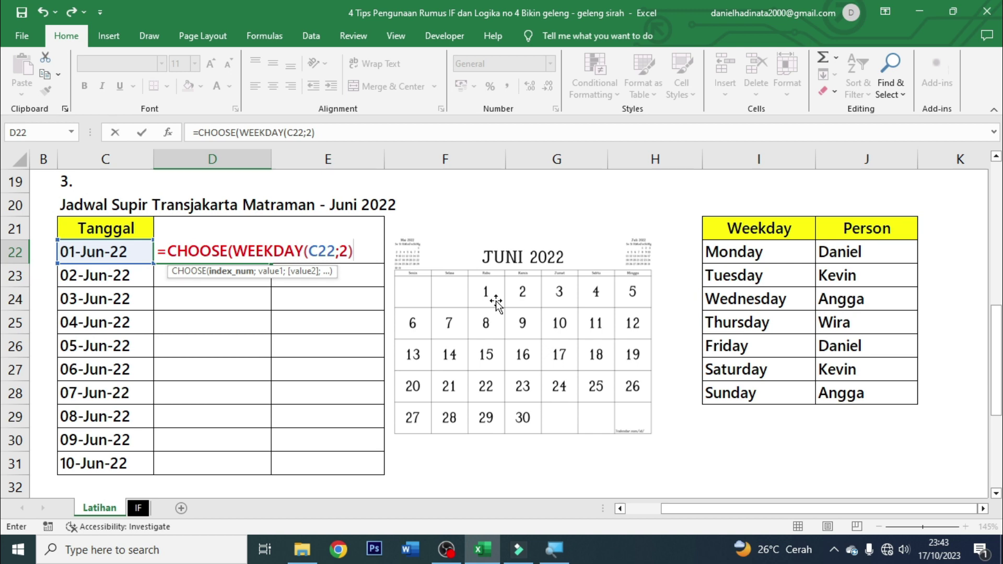
text(;)
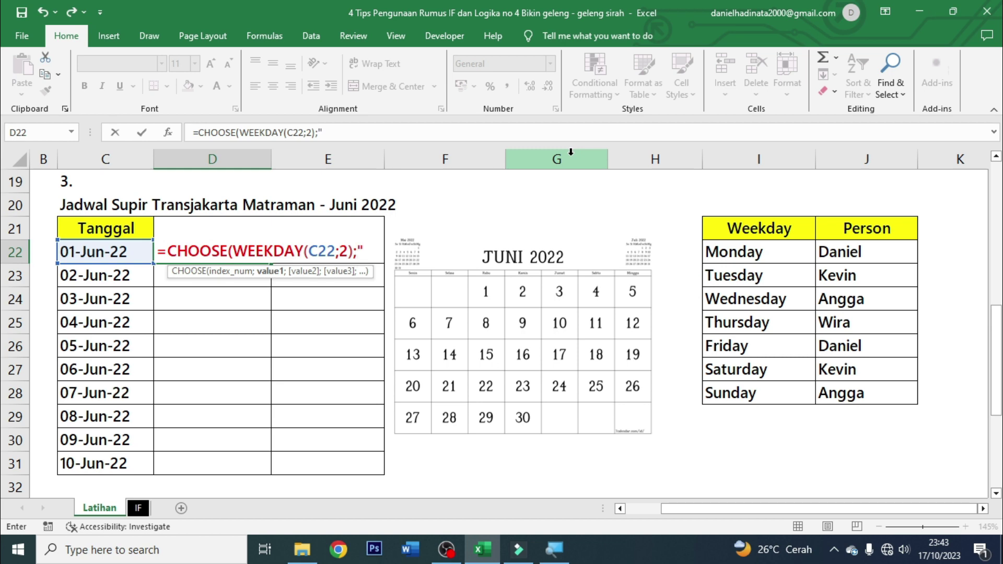
text(Daniel)
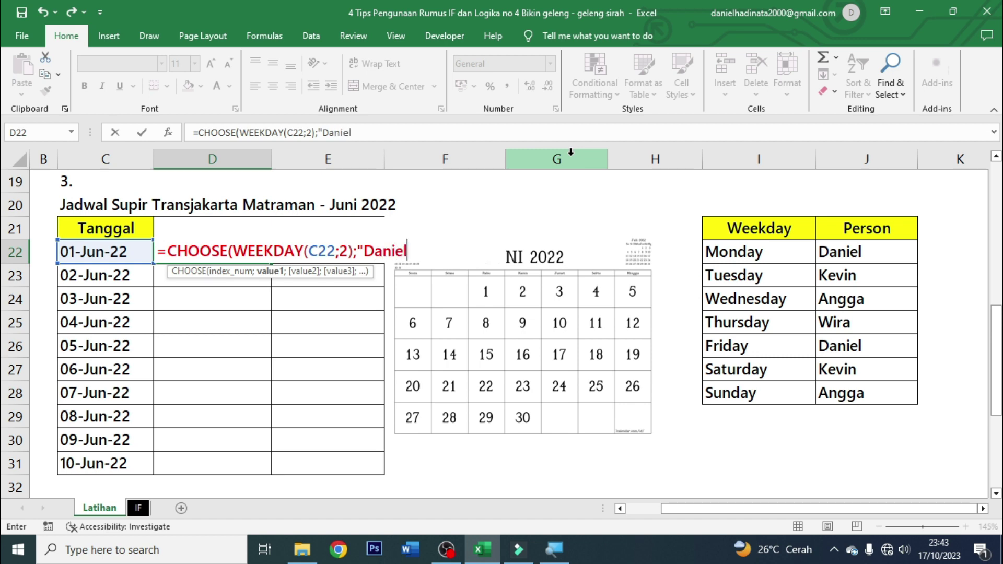
text(";")
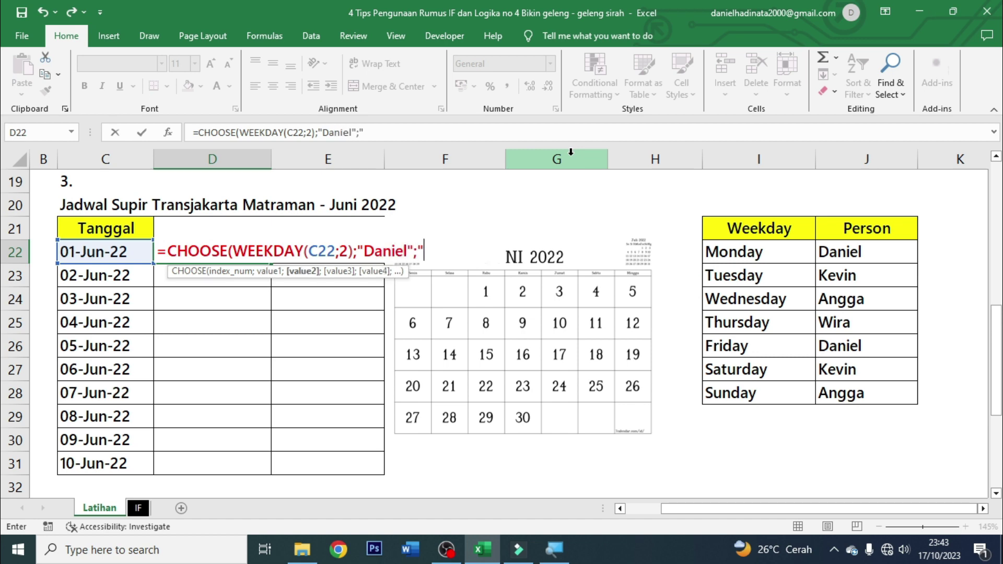
text(Kevin")
text(;")
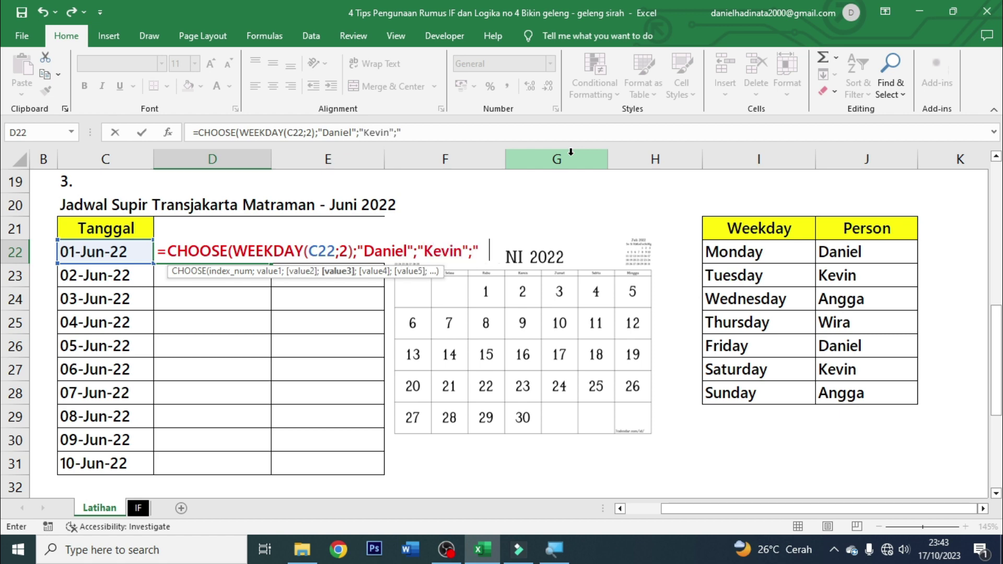
text(Angga)
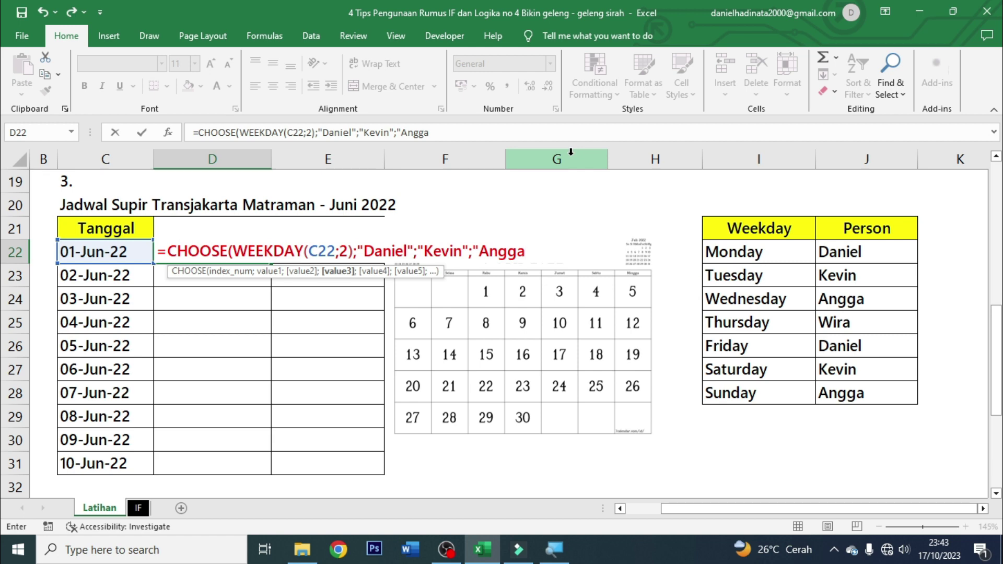
text(";")
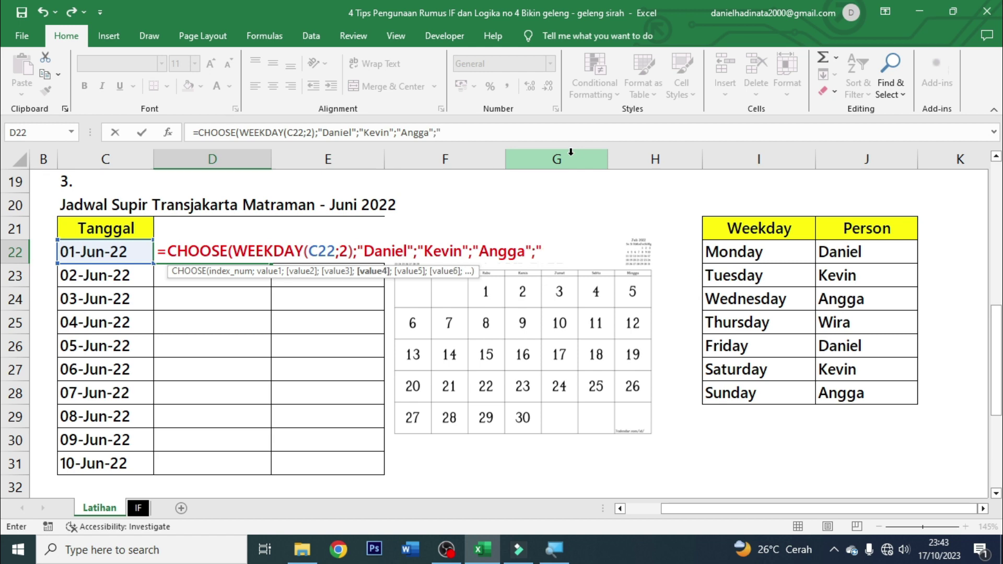
text(Wira")
text(;)
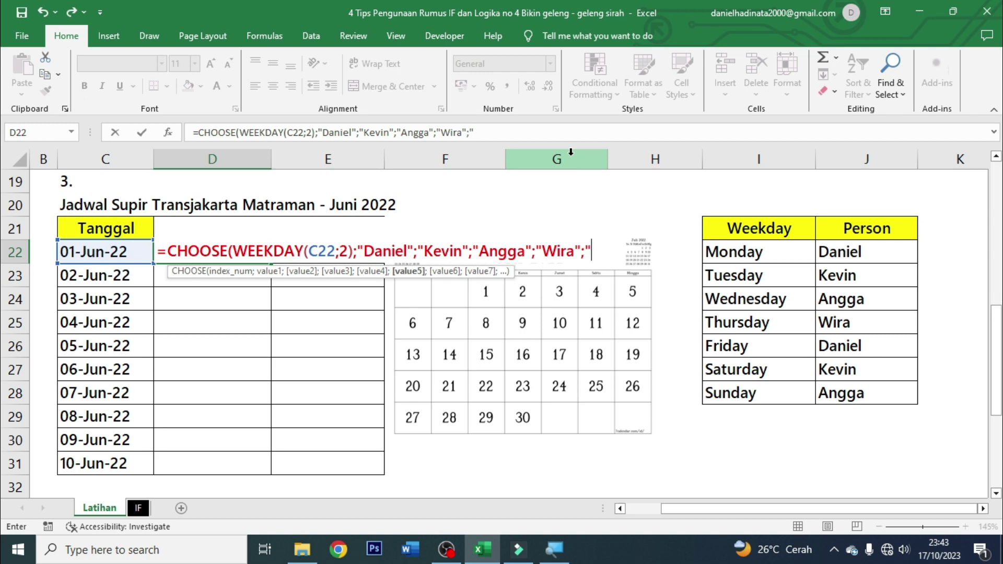
text(D)
text(aniel")
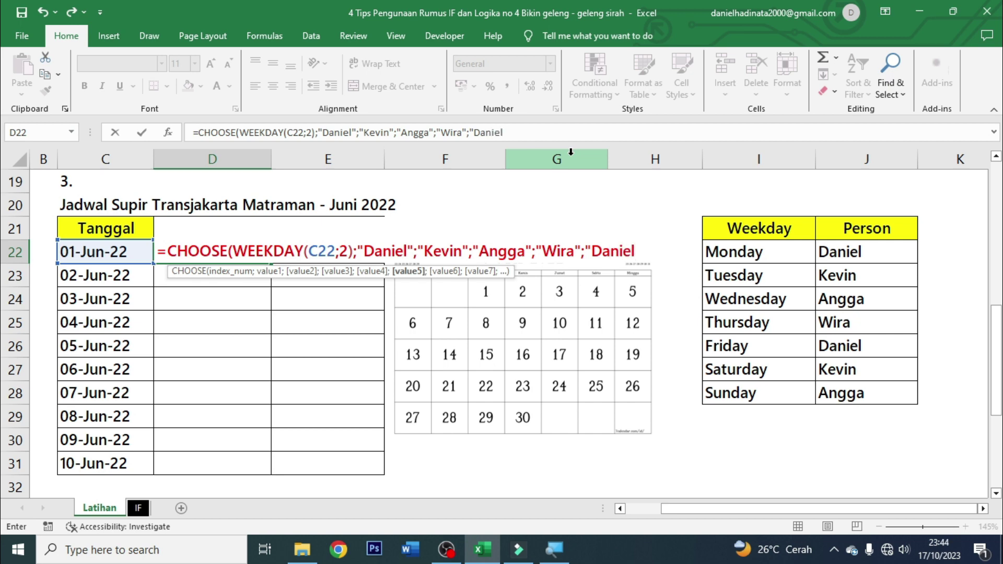
text(;")
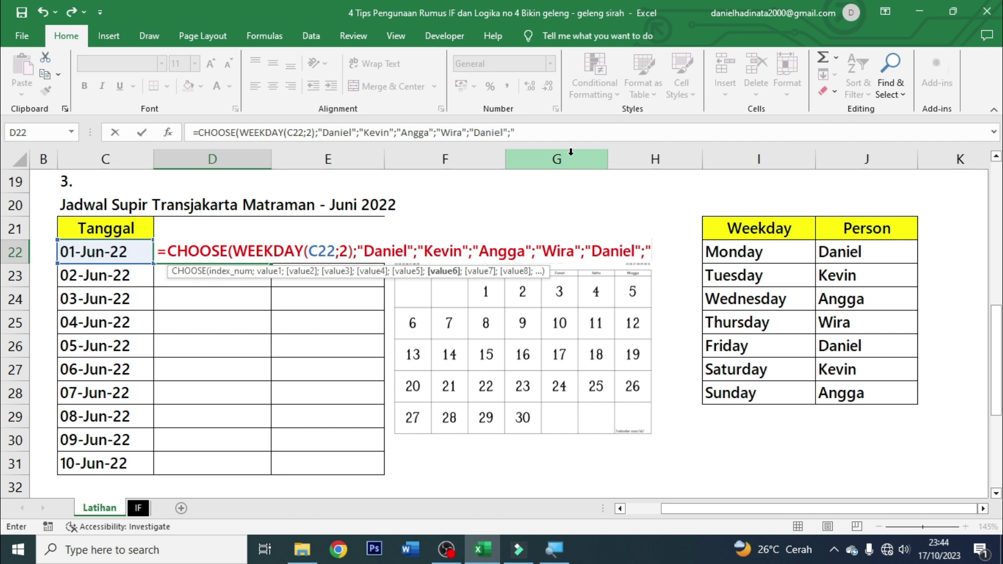
text(Ke)
text(vin")
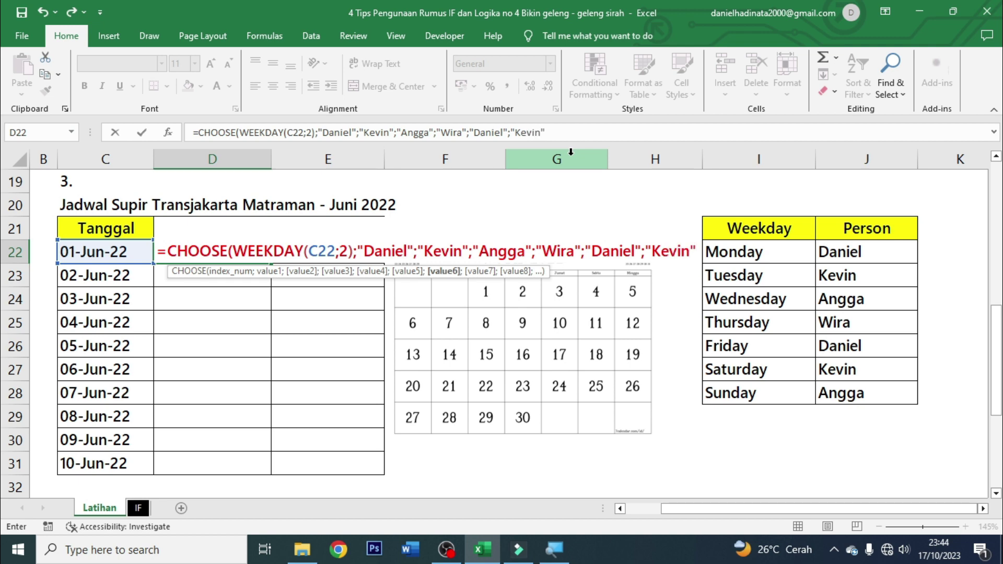
text(;")
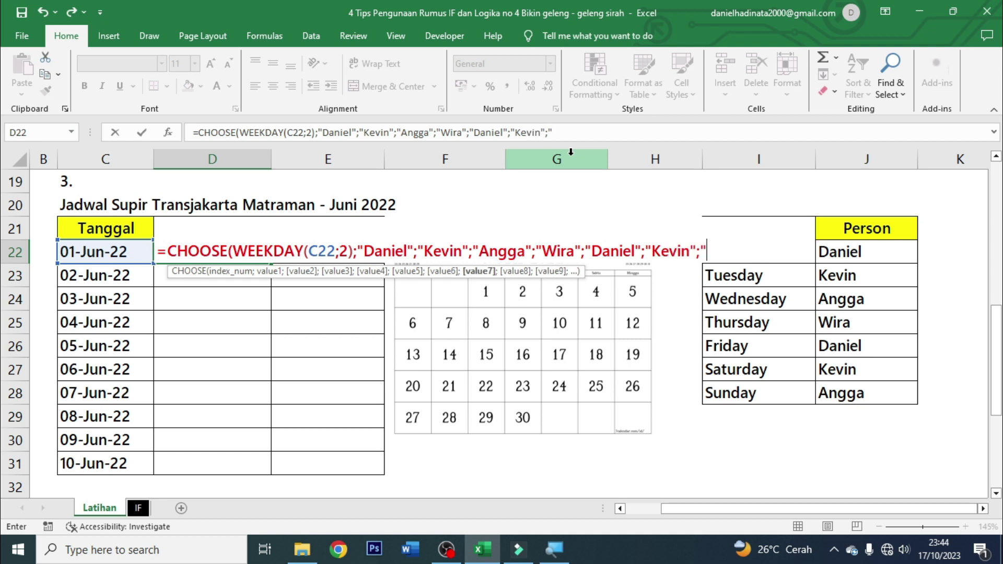
text(Angga")
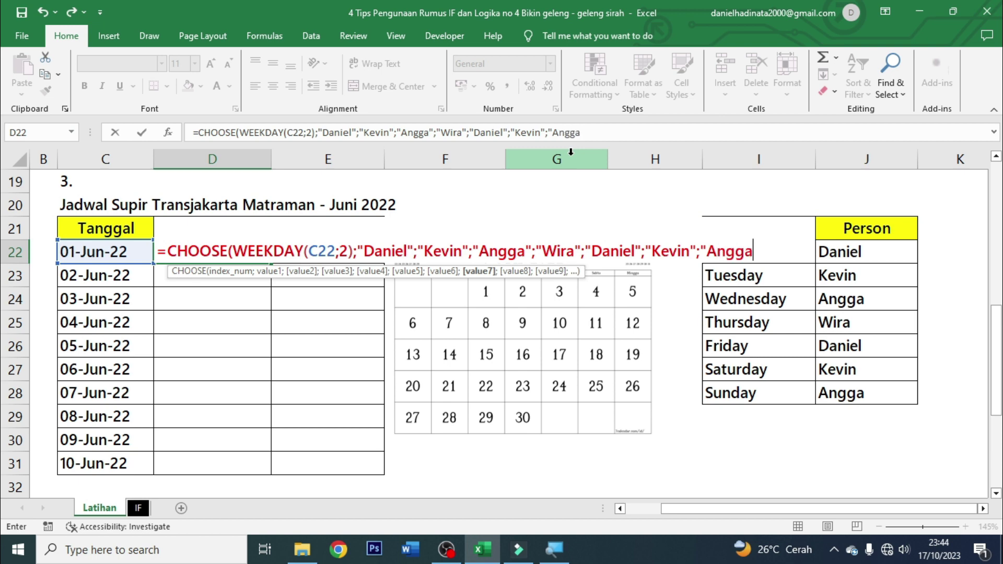
text())
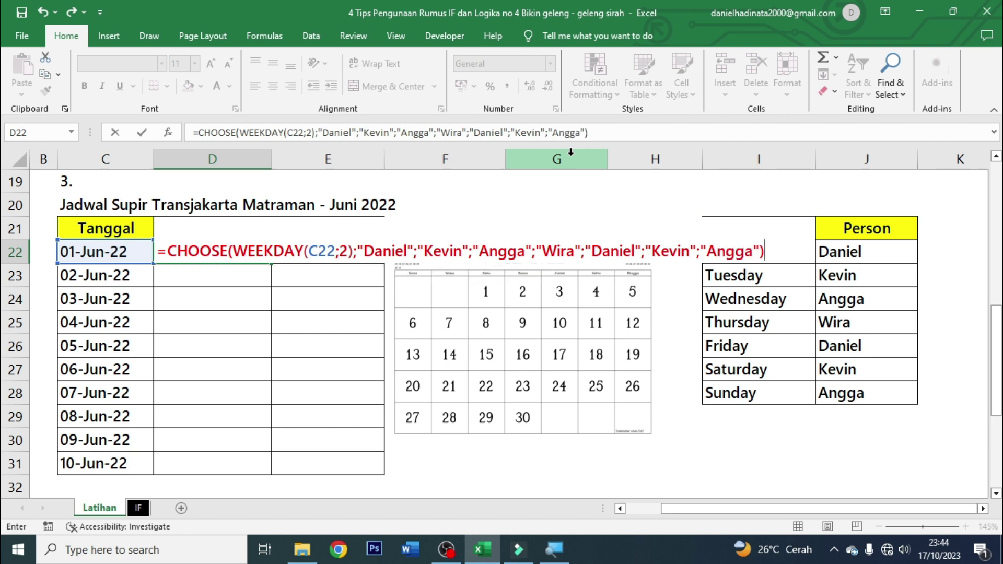
- Commit the CHOOSE driver formula in D22 and fill it down to D31 (10-Jun-22)
key(Return)
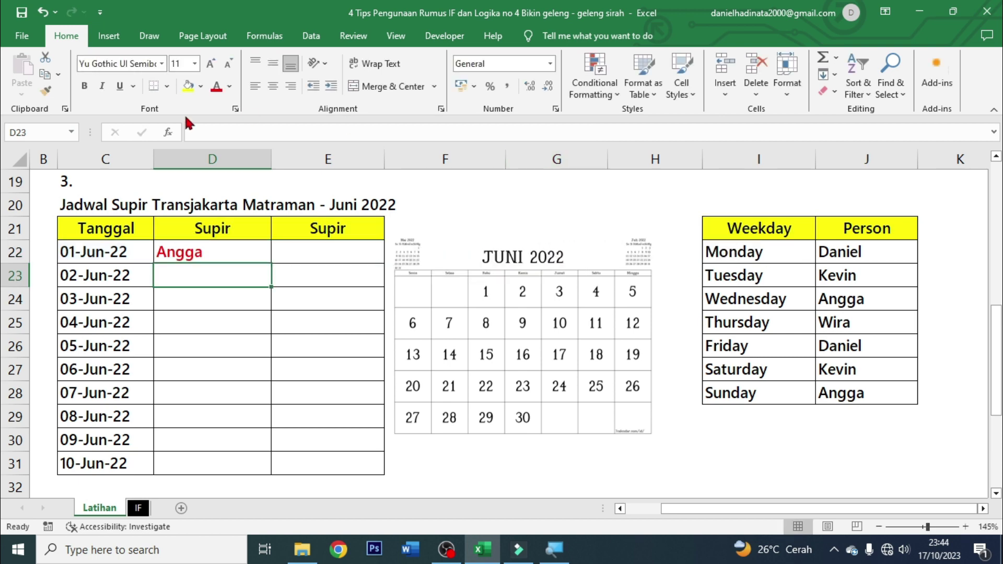
click(196, 253)
drag(272, 265, 235, 478)
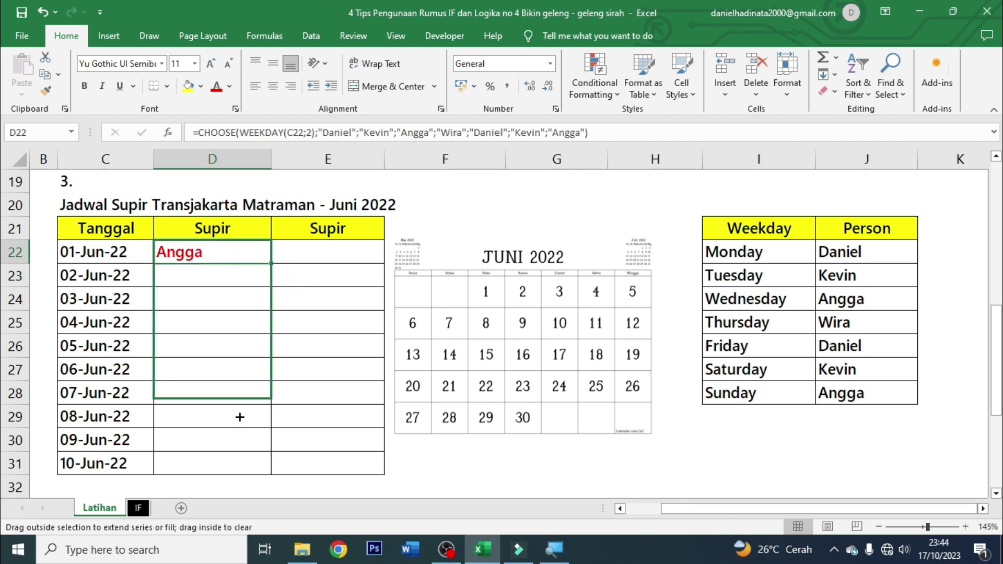
click(233, 410)
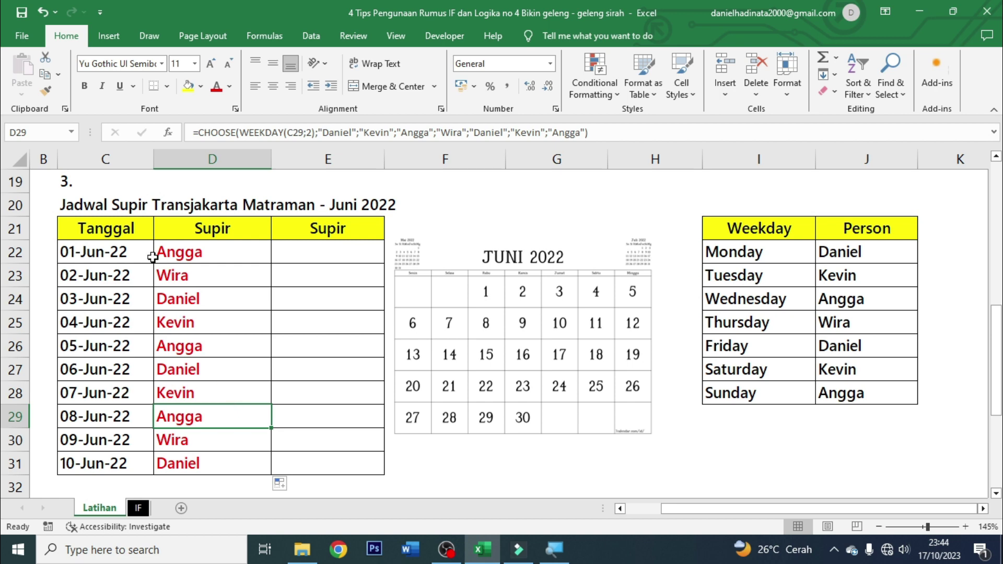
- Check the 01-Jun and 02-Jun drivers against the Wednesday and Thursday rows of the weekday table
click(118, 252)
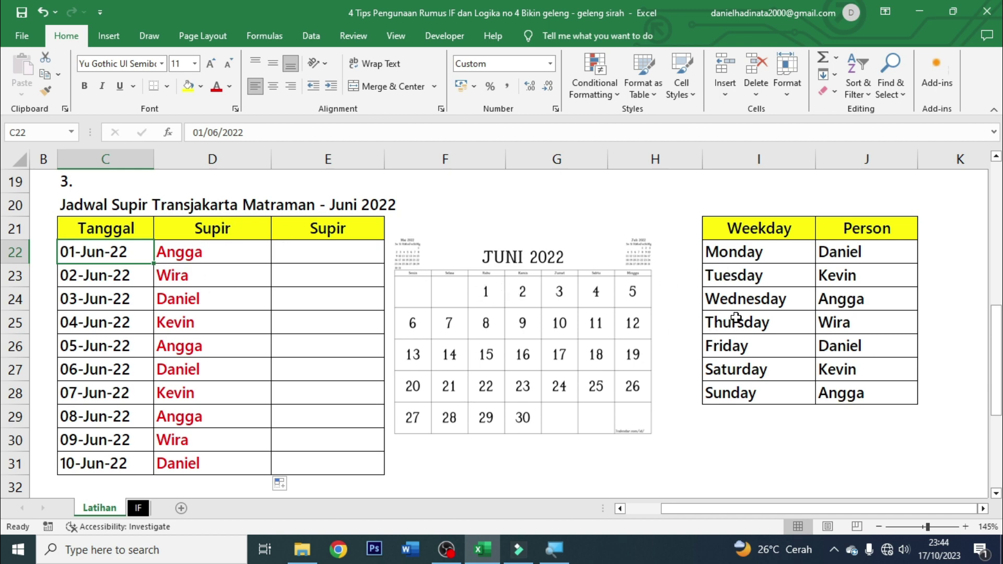
drag(750, 300, 888, 299)
click(241, 257)
click(192, 274)
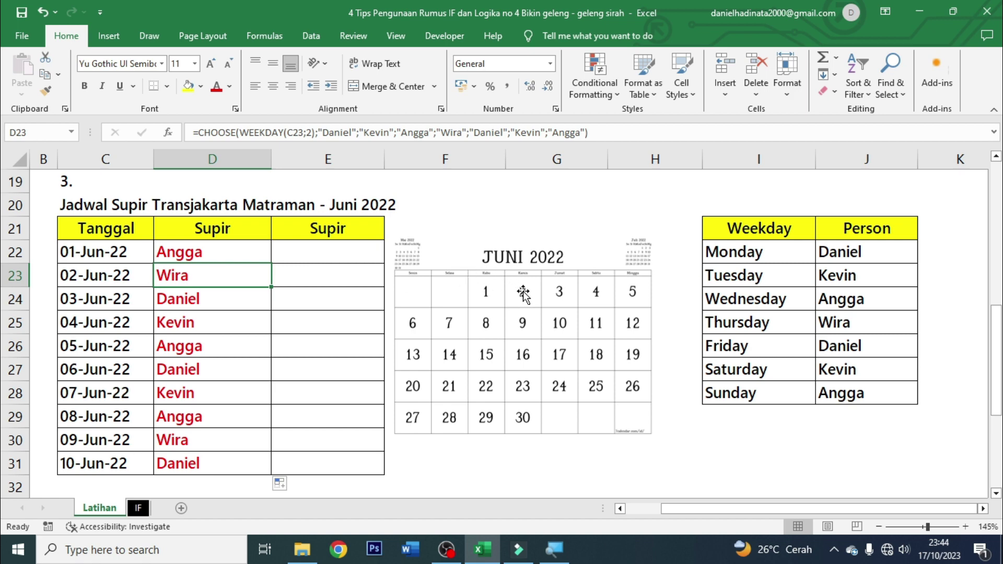
click(747, 324)
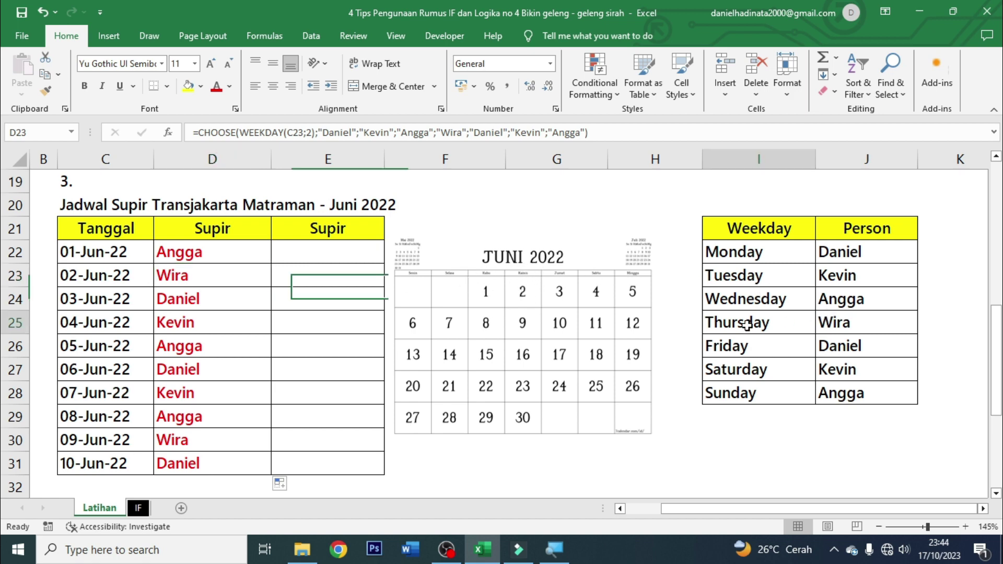
click(184, 277)
- Verify 03-Jun and all ten filled drivers against the Monday–Friday rows of the Weekday/Person table
click(172, 301)
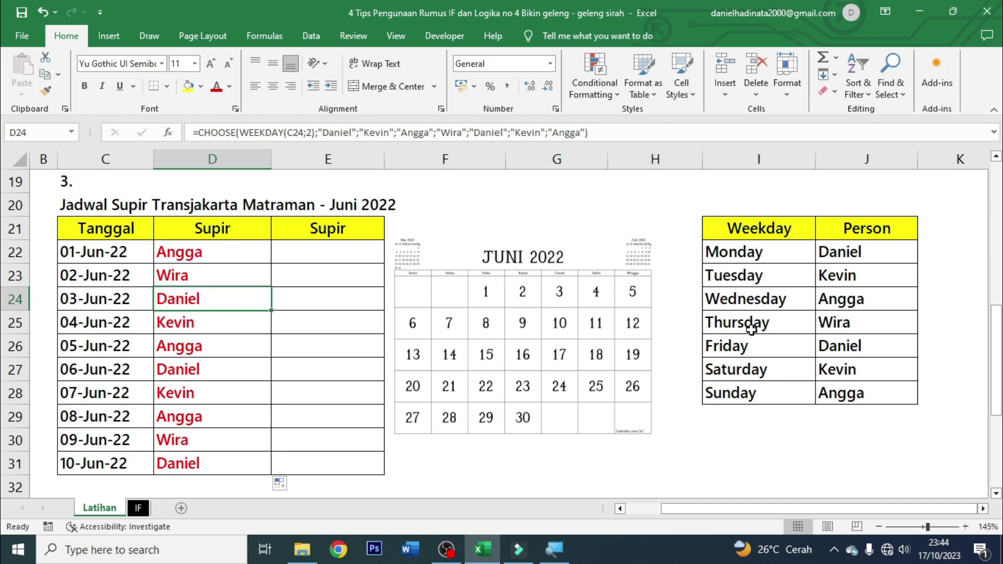
drag(774, 347, 822, 374)
click(235, 255)
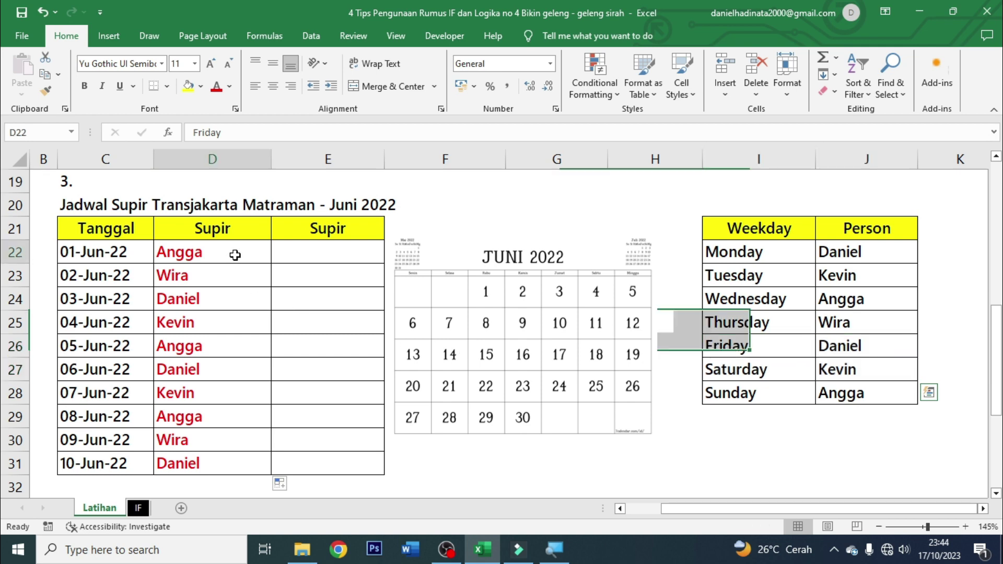
drag(235, 255, 261, 462)
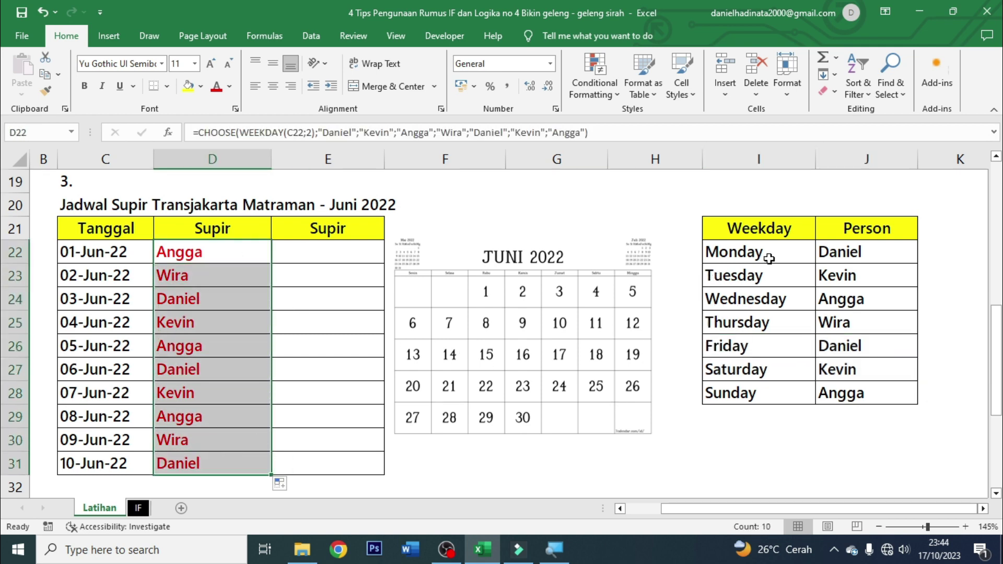
drag(769, 258, 819, 344)
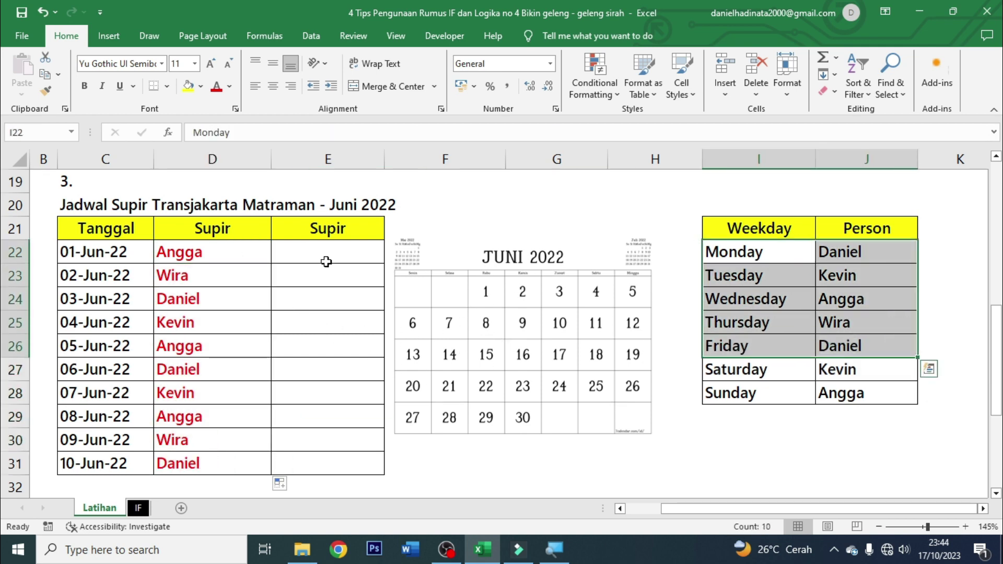
click(294, 253)
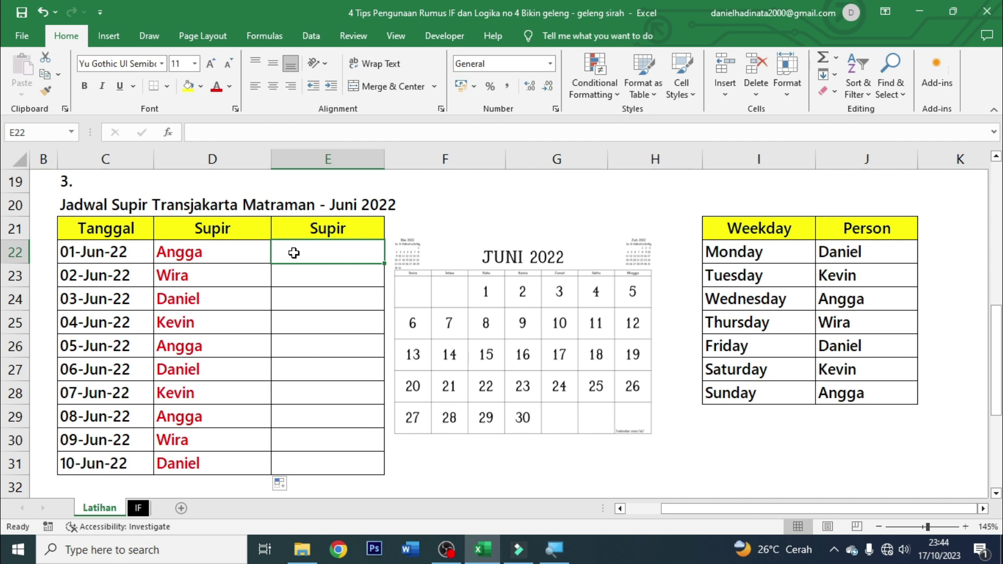
- Enter =INDEX($J$22:$J$28;WEEKDAY(C22;2)) in E22, returning Angga for 01-Jun-22
text(=i)
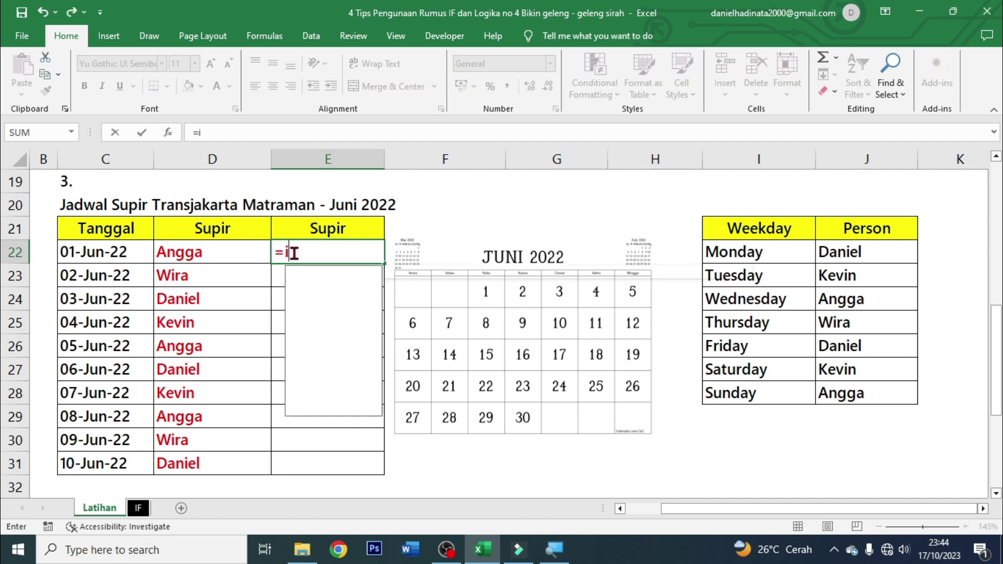
text(nd)
key(Tab)
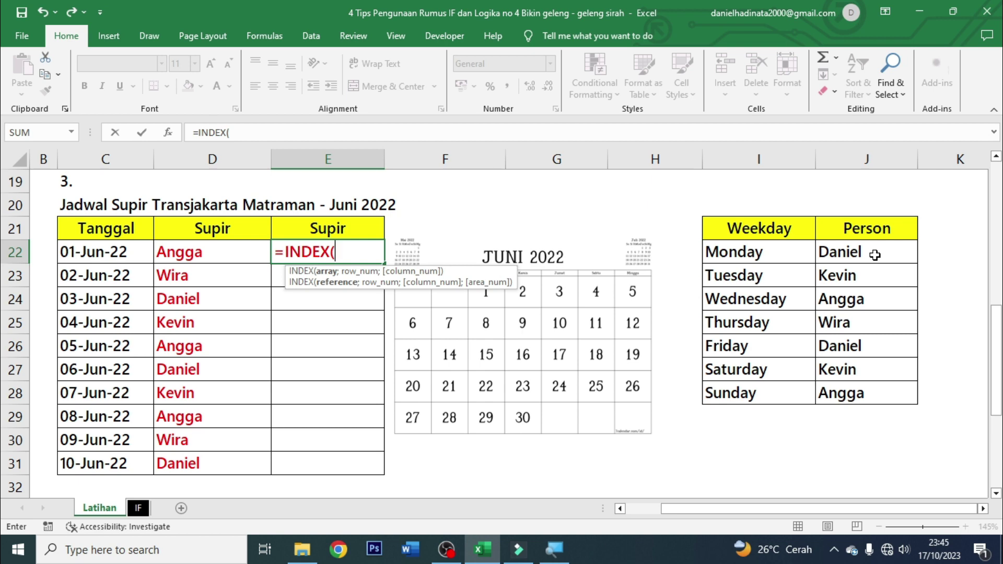
drag(874, 255, 870, 387)
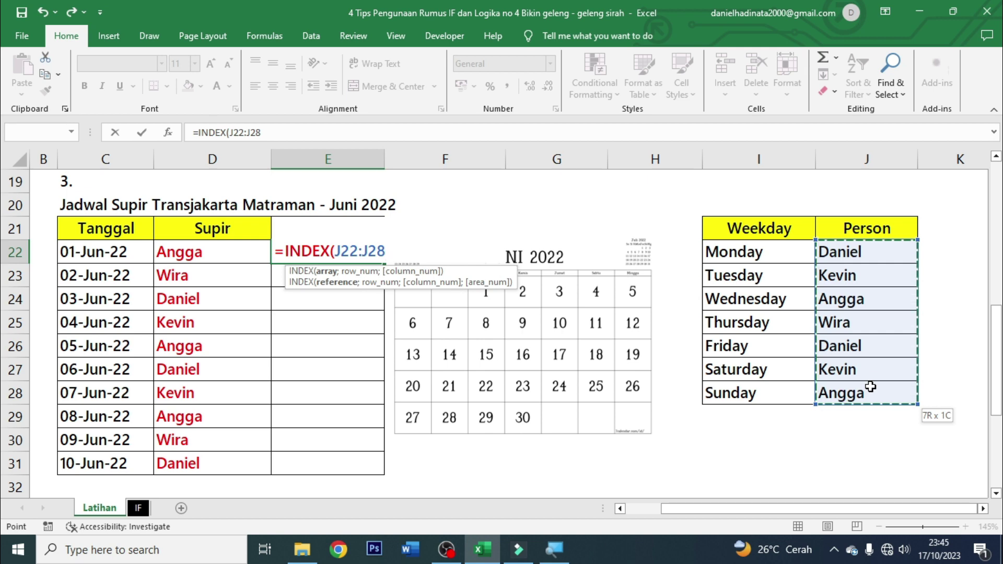
key(F4)
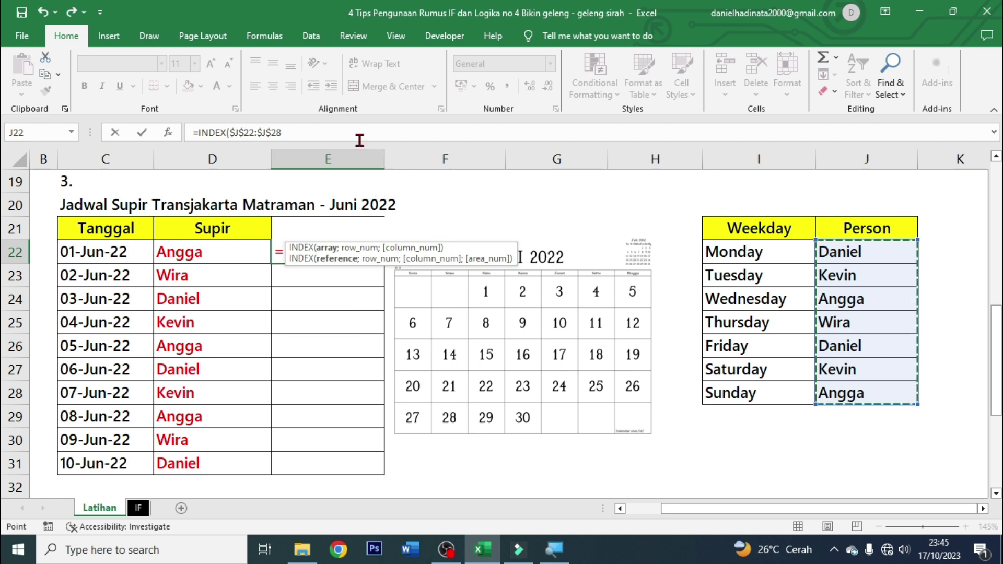
key(F2)
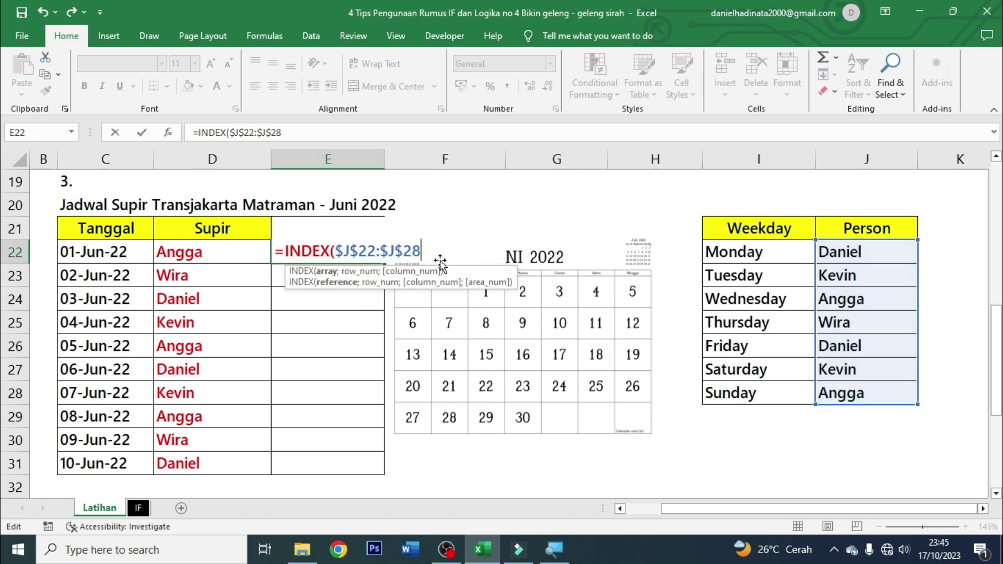
text(;)
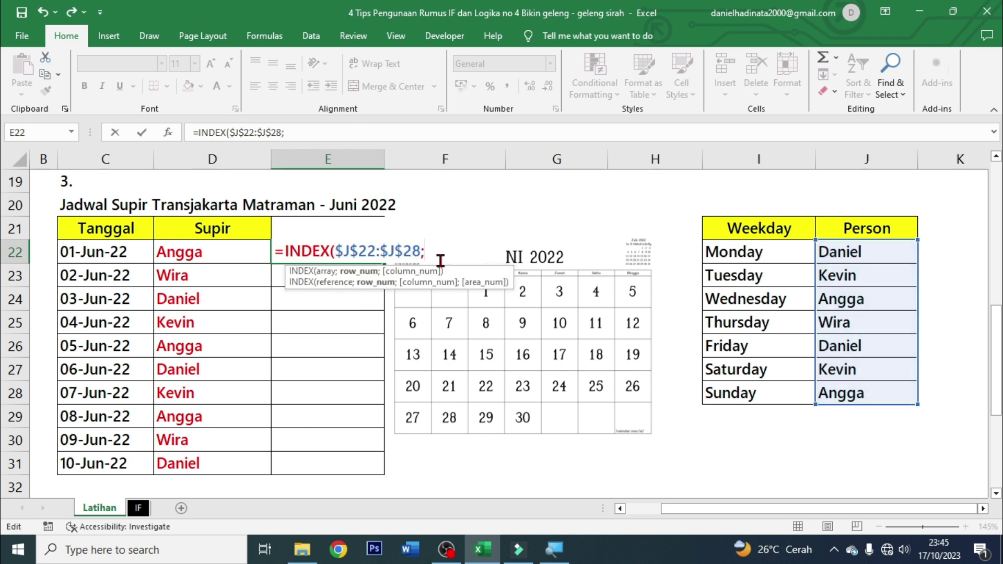
text(we)
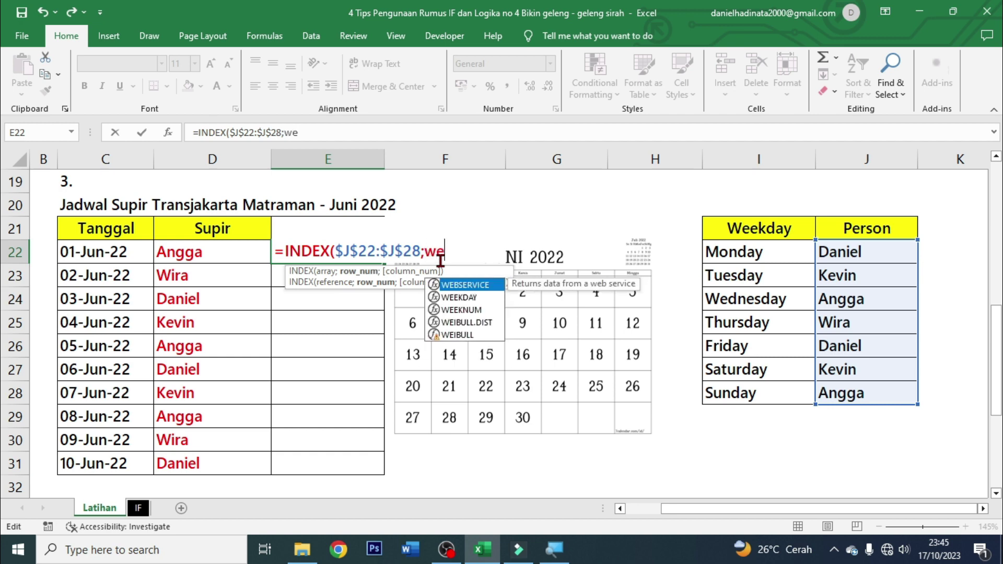
text(ek)
key(Tab)
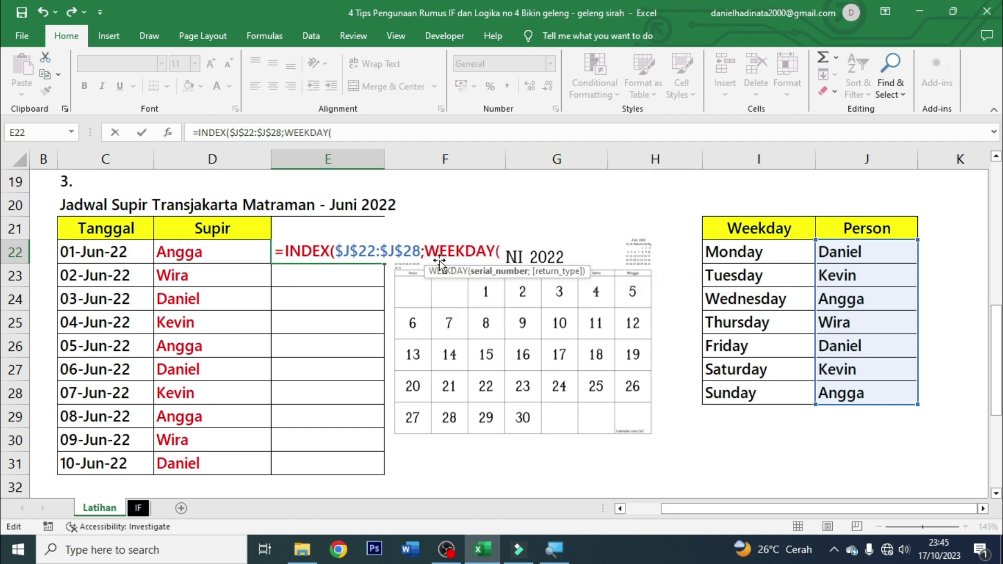
click(103, 256)
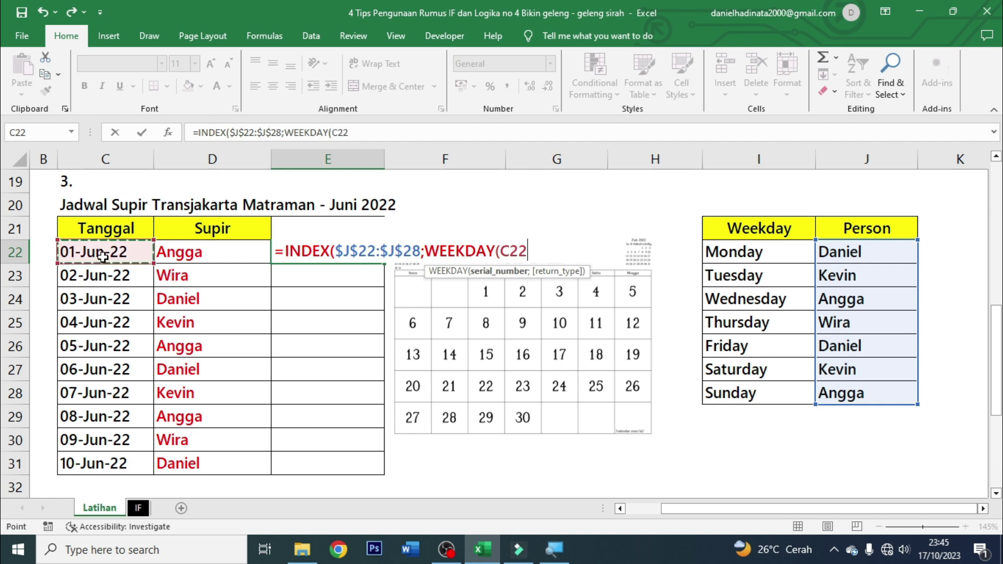
text(;)
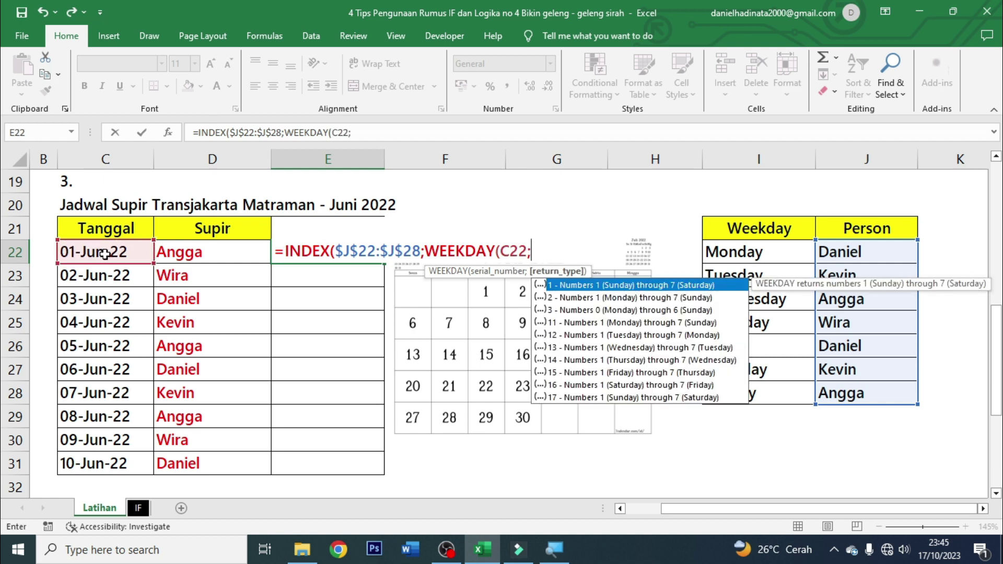
text(2))
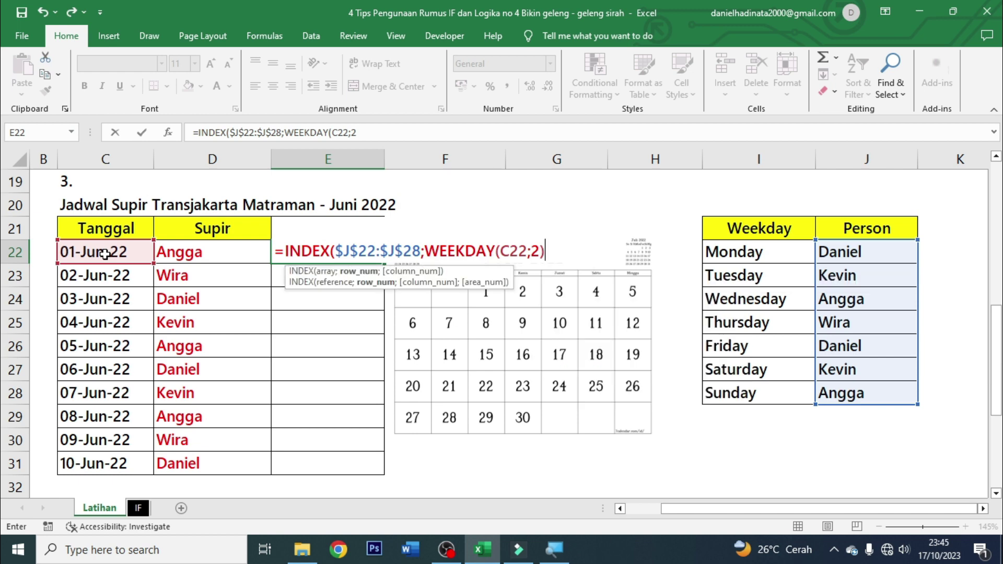
text())
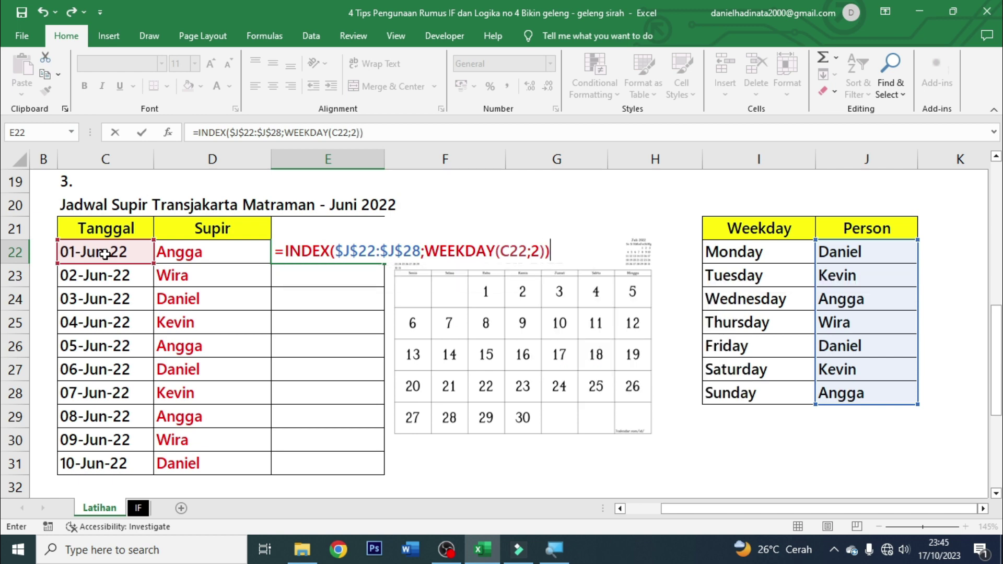
key(ctrl+Return)
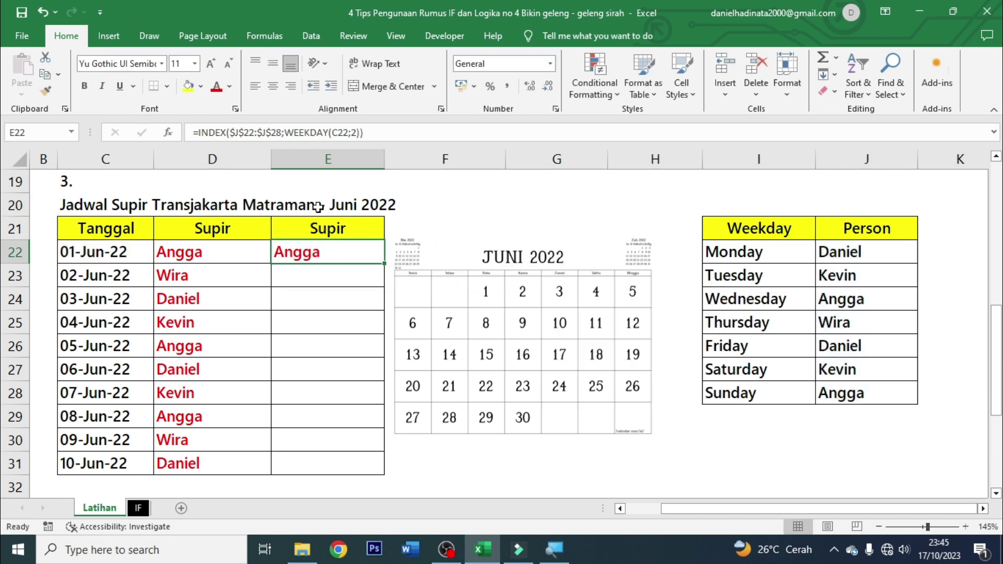
- Fill the INDEX formula down to E31 and compare its results with the CHOOSE column
drag(384, 263, 364, 465)
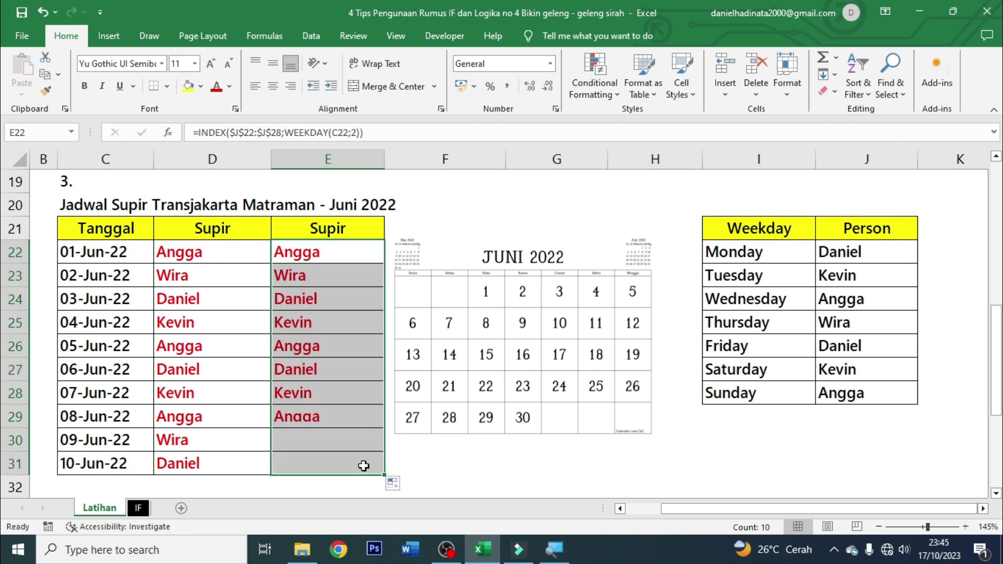
click(347, 399)
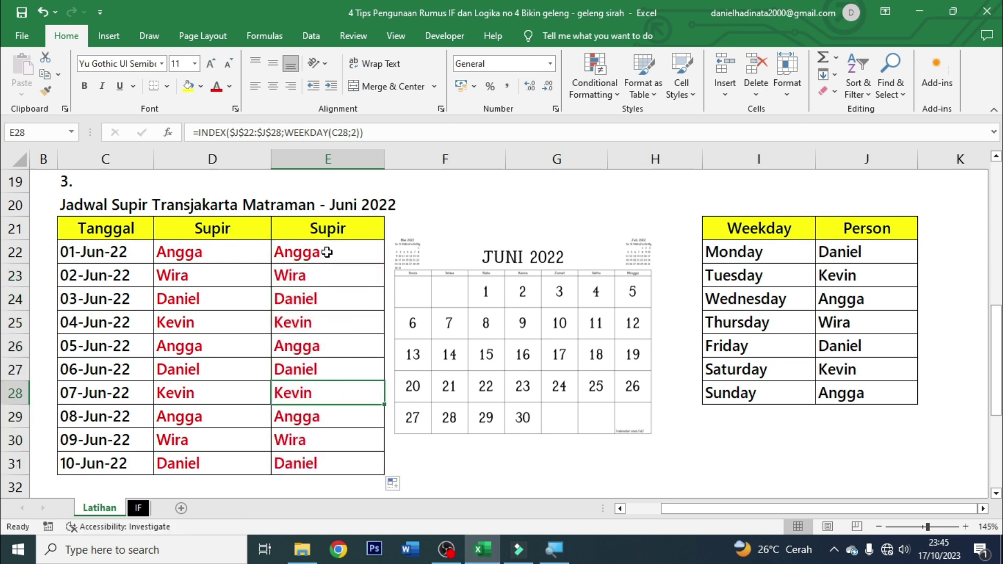
drag(326, 253, 309, 459)
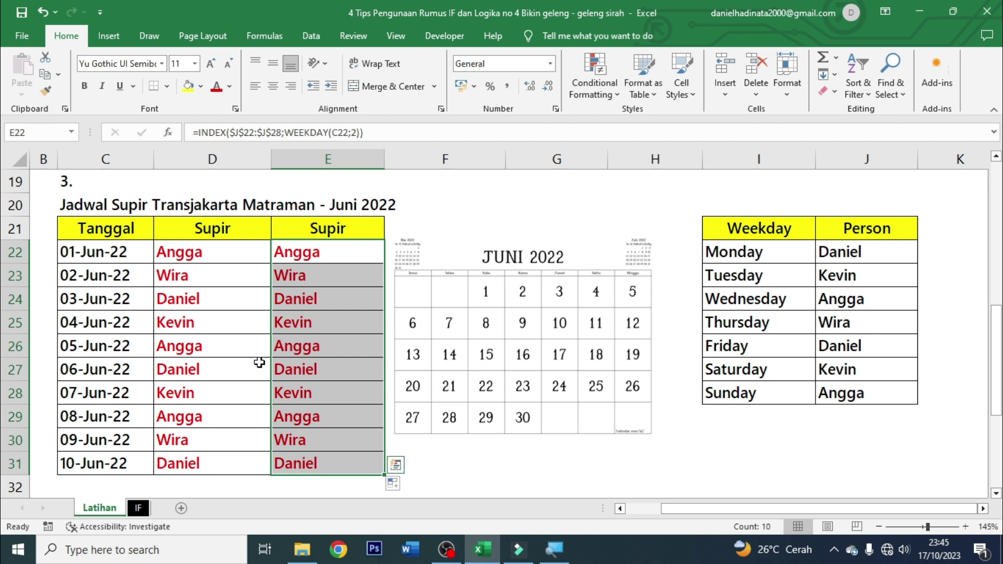
drag(222, 254, 221, 460)
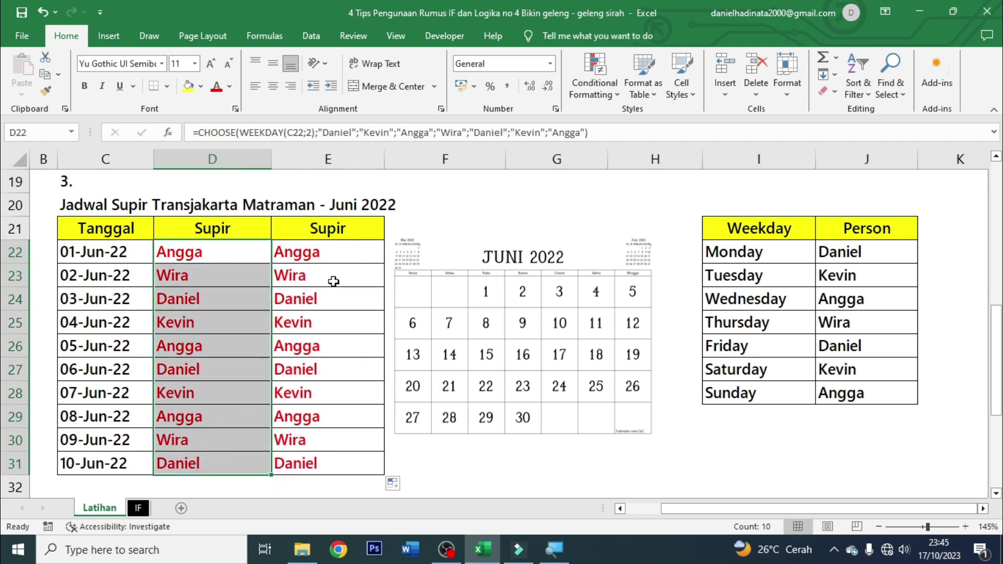
drag(355, 256, 328, 418)
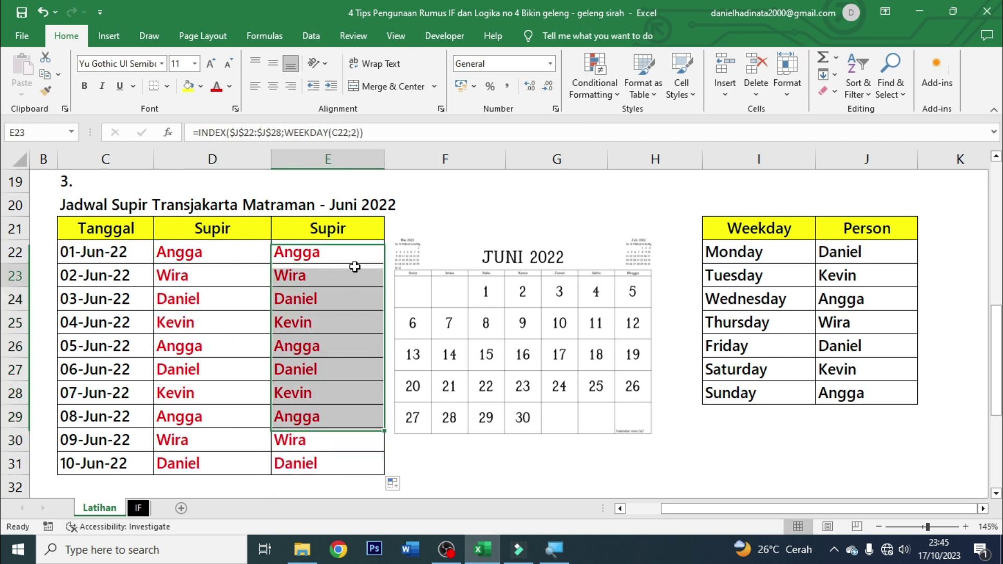
- Compare the CHOOSE and INDEX formulas for 01-Jun, 02-Jun and 09-Jun
click(246, 253)
click(306, 250)
click(194, 256)
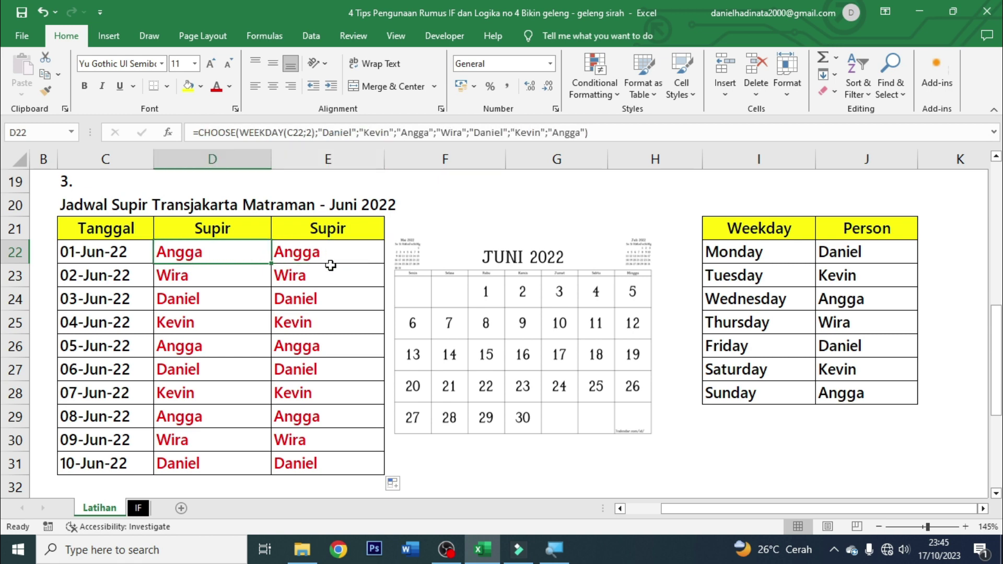
drag(329, 251, 308, 475)
click(323, 442)
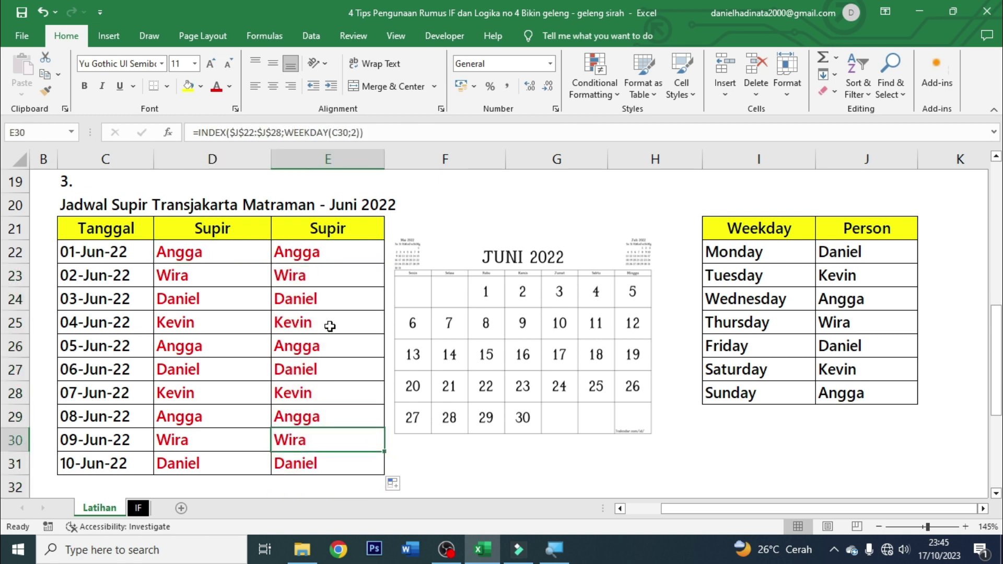
click(330, 275)
- Scroll down to the fourth exercise and locate the Supir and Mobil cells
scroll(334, 345, down, 1)
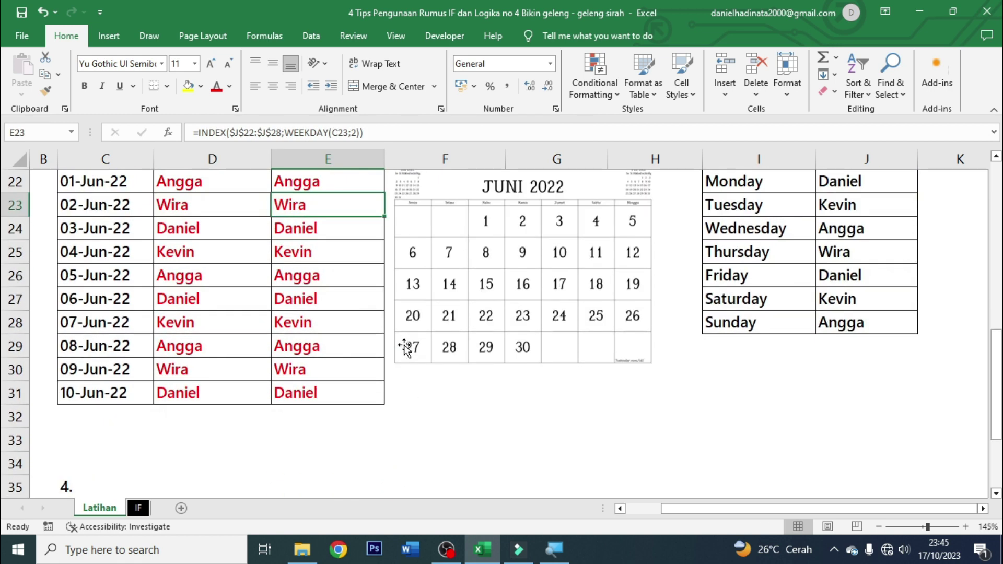
scroll(477, 382, down, 2)
scroll(477, 383, down, 1)
scroll(455, 383, down, 1)
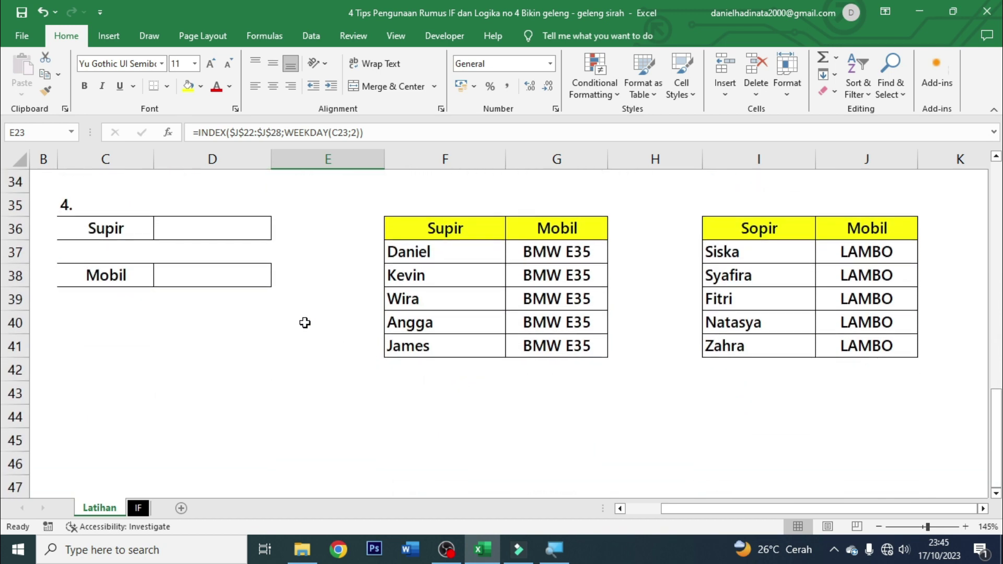
click(215, 230)
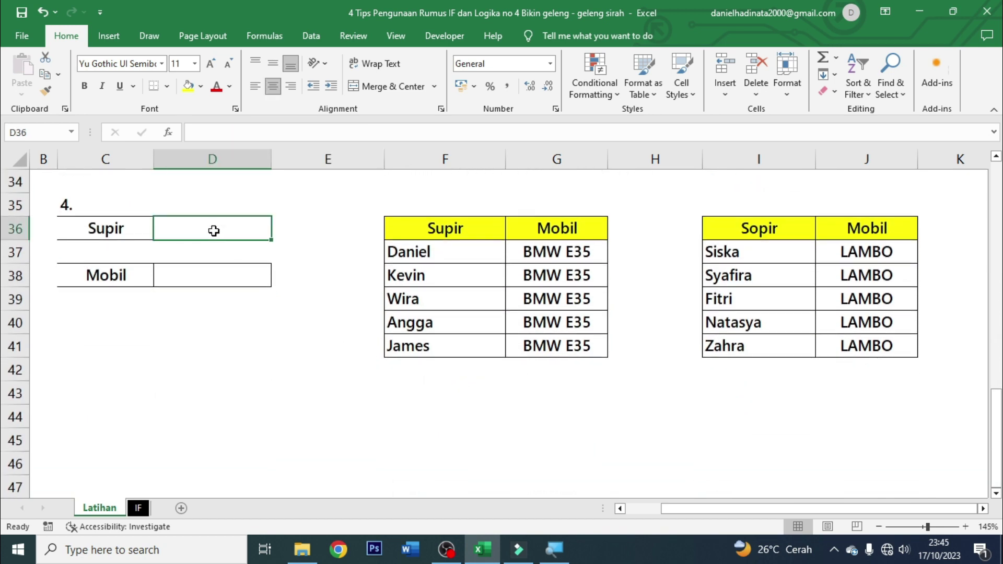
click(117, 234)
click(172, 228)
click(133, 227)
click(179, 231)
click(123, 276)
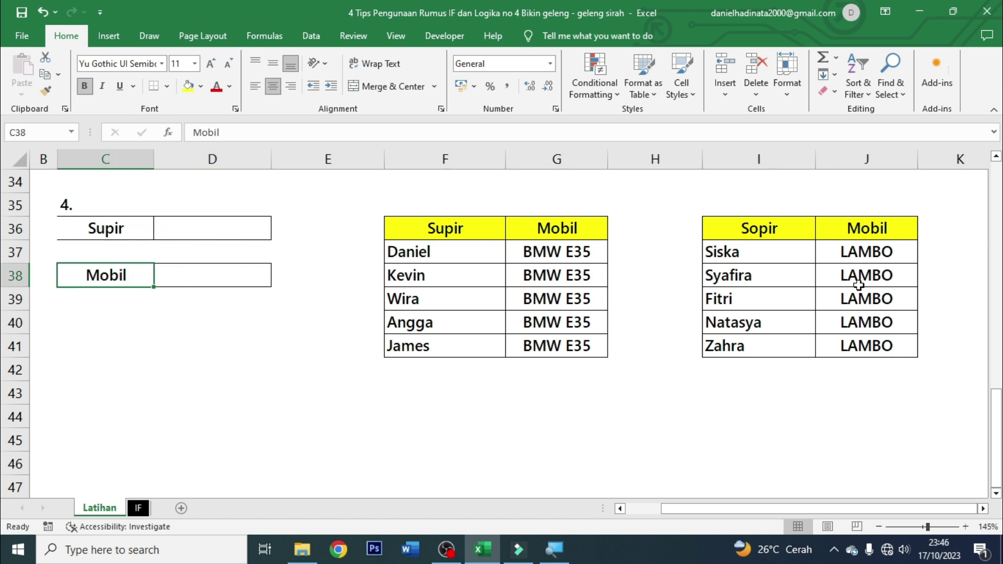
- Enter Kevin as the driver in D36 and move to the Mobil cell D38
click(211, 228)
click(211, 269)
click(210, 222)
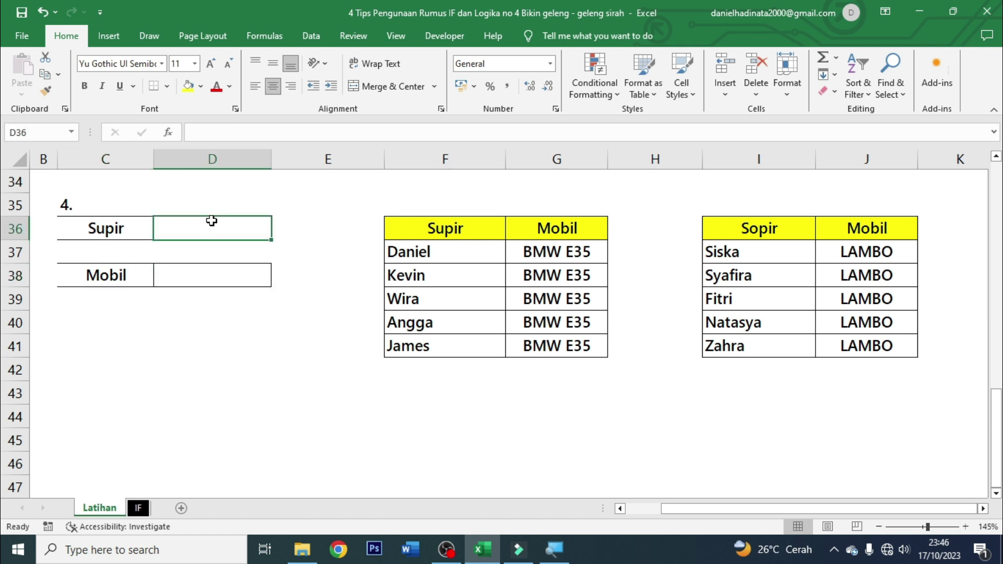
text(Kev)
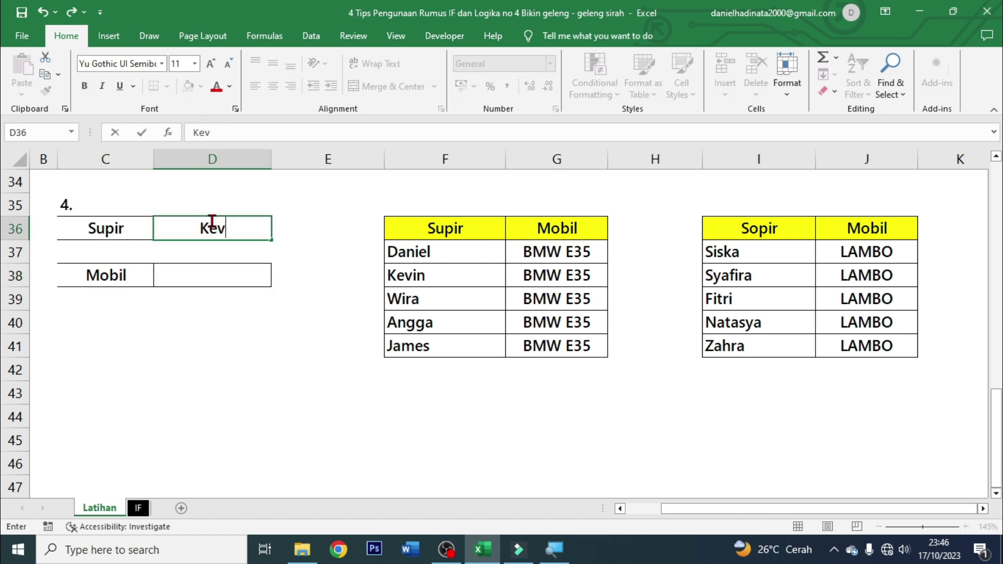
text(in)
key(ctrl+Return)
key(Return)
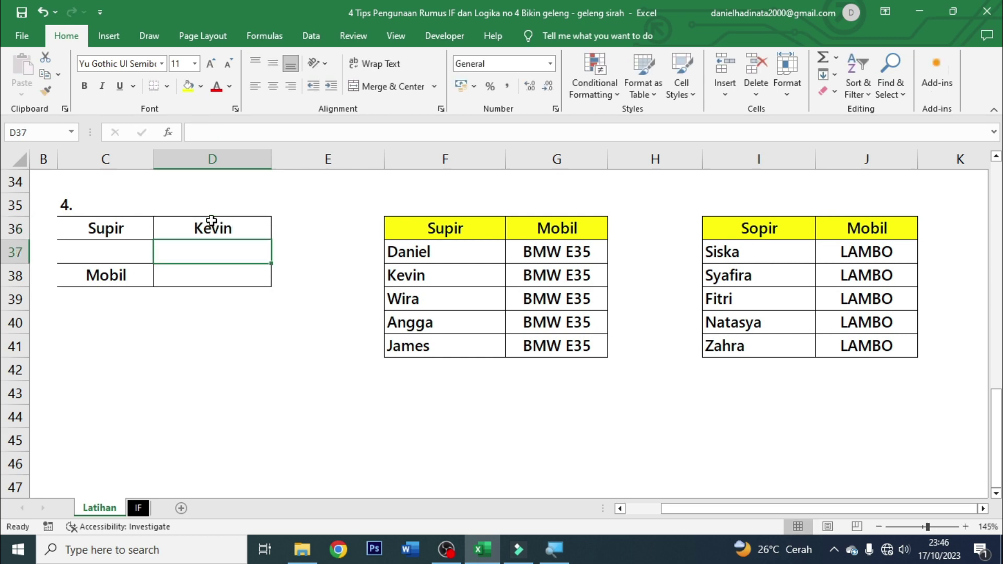
key(Return)
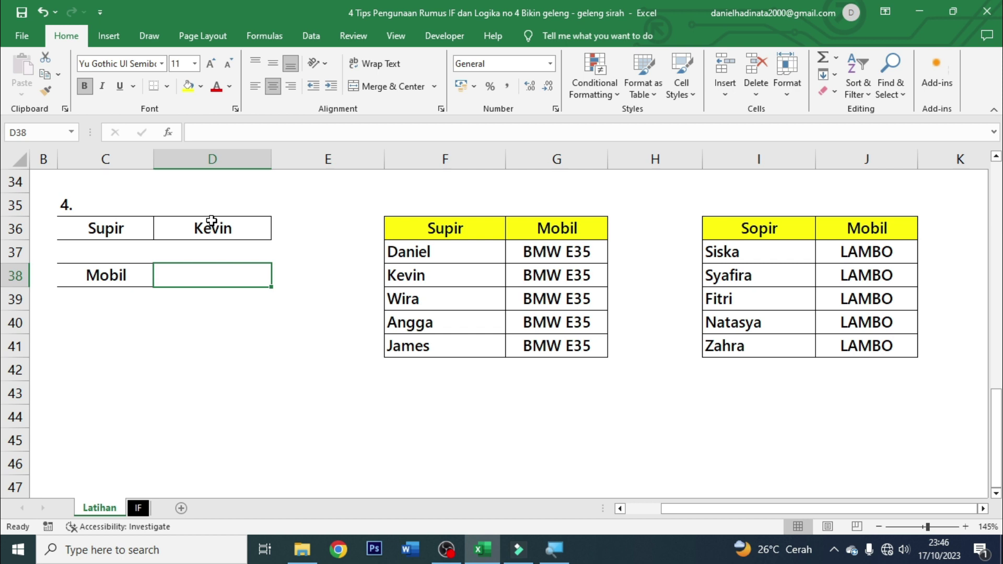
- Start D38's XLOOKUP with lookup value D36, searching F37:F41 and returning G37:G41
text(=x)
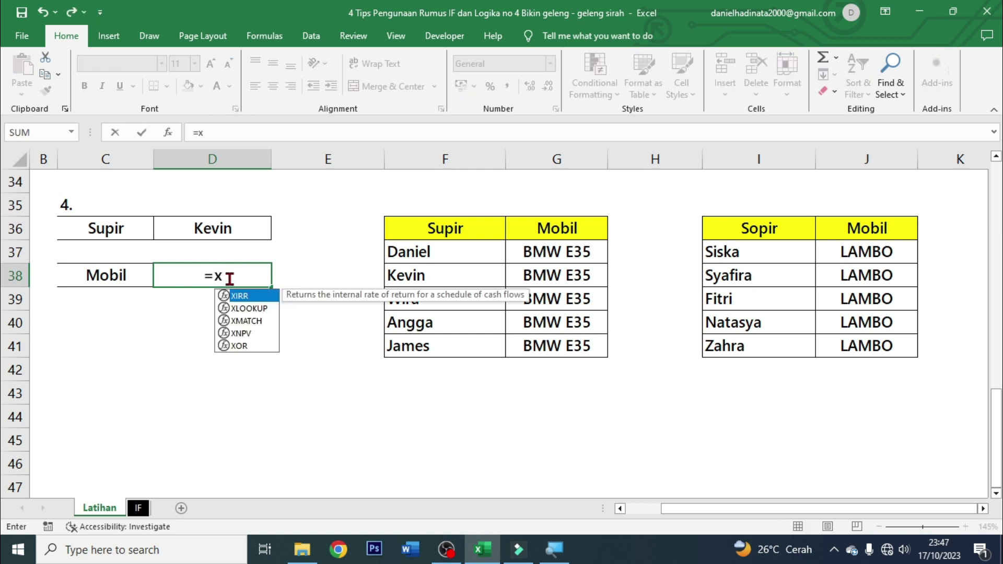
key(Down)
key(Tab)
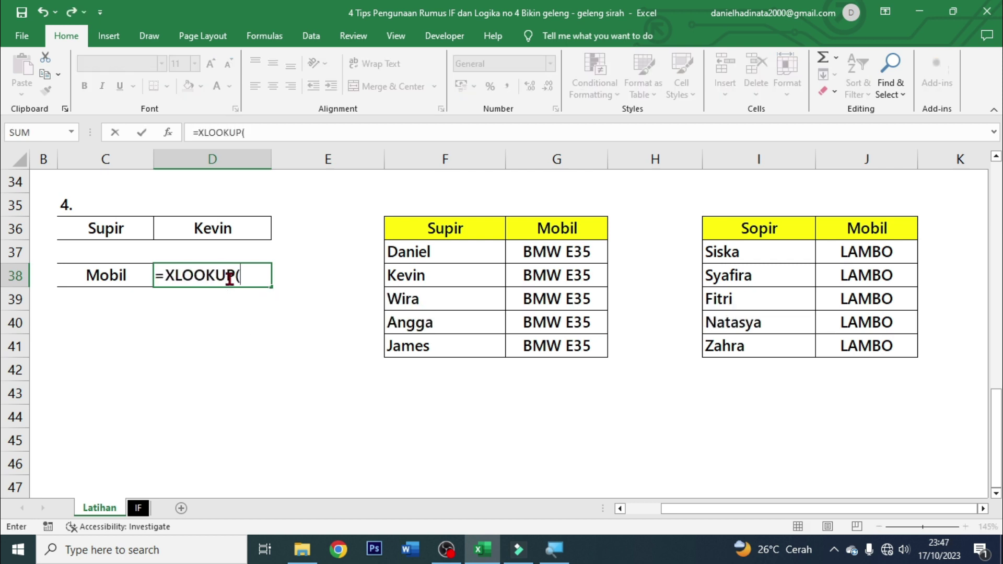
click(245, 274)
click(221, 228)
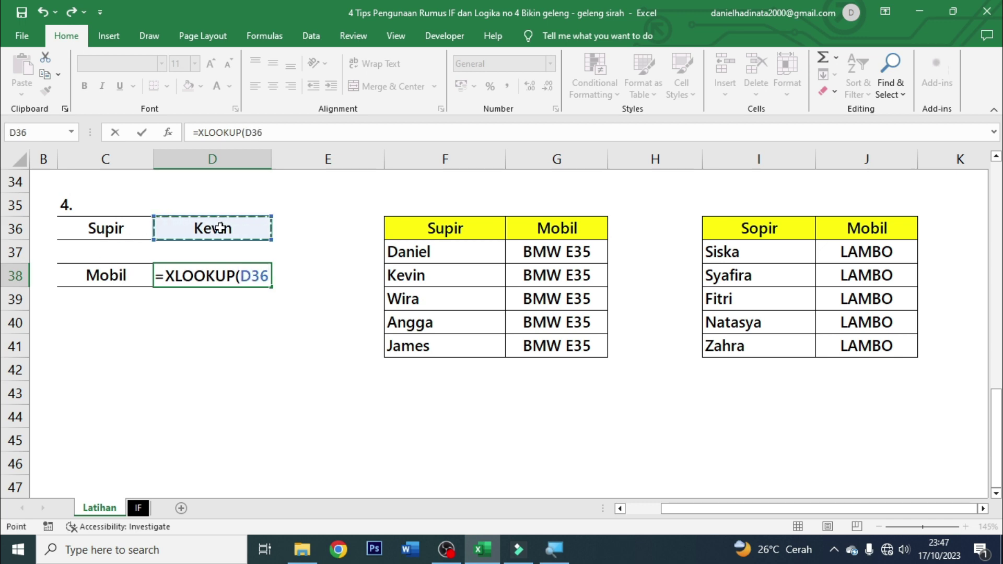
text(;)
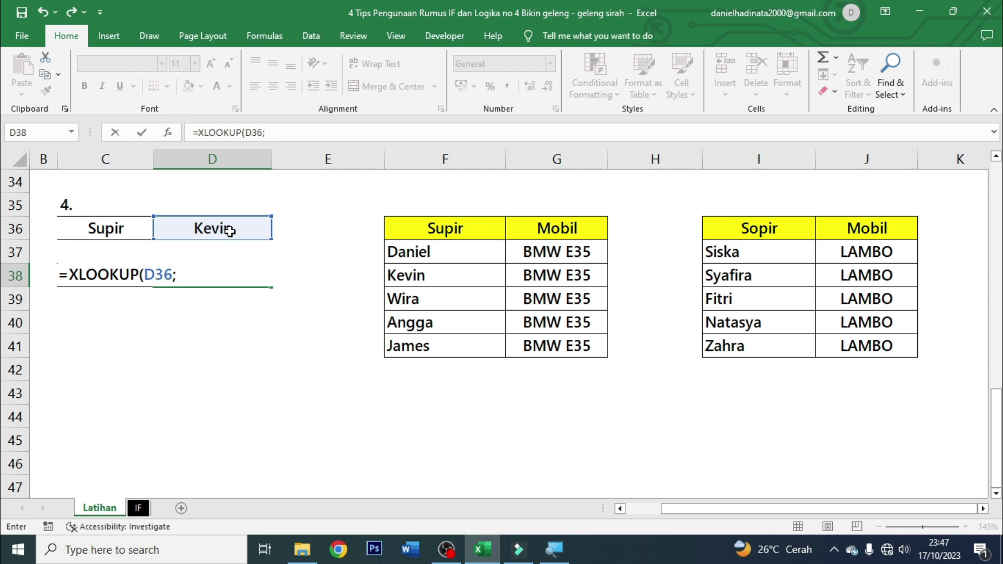
click(779, 251)
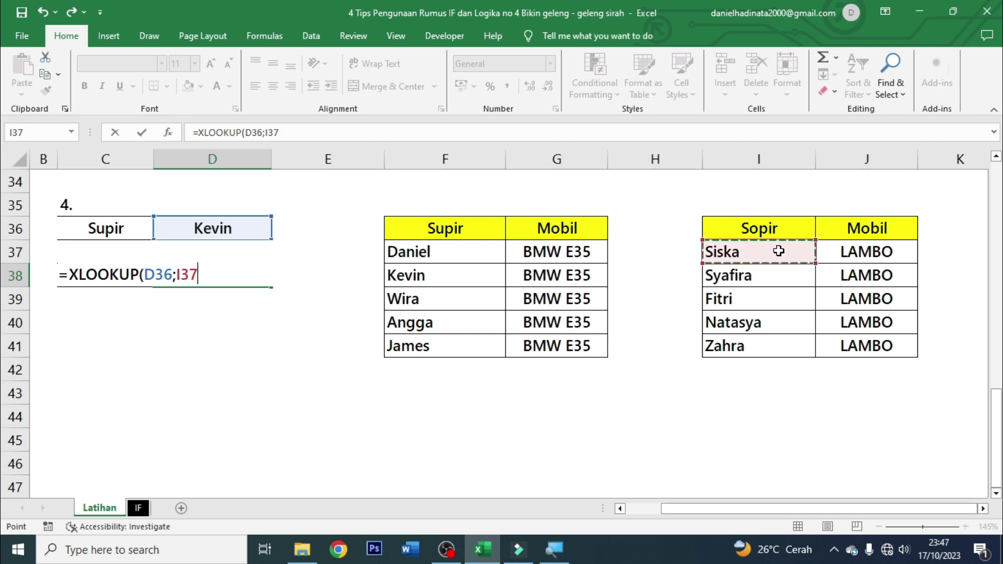
drag(487, 253, 472, 338)
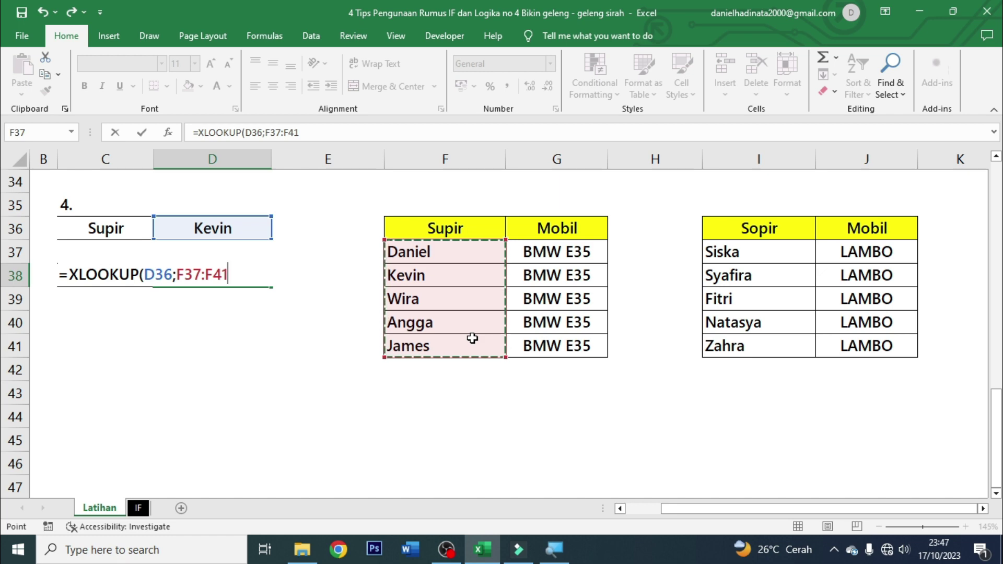
text(;)
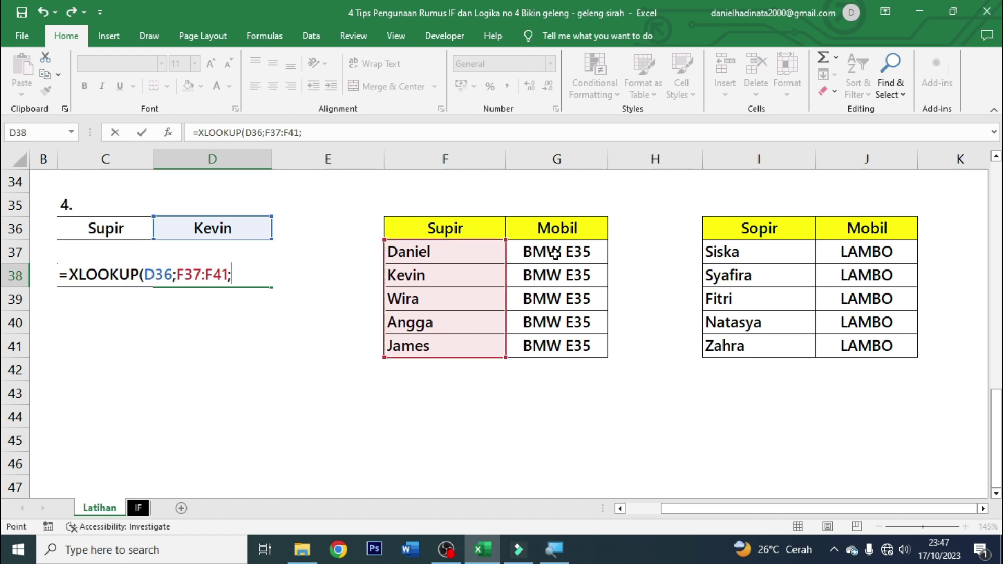
drag(555, 253, 568, 355)
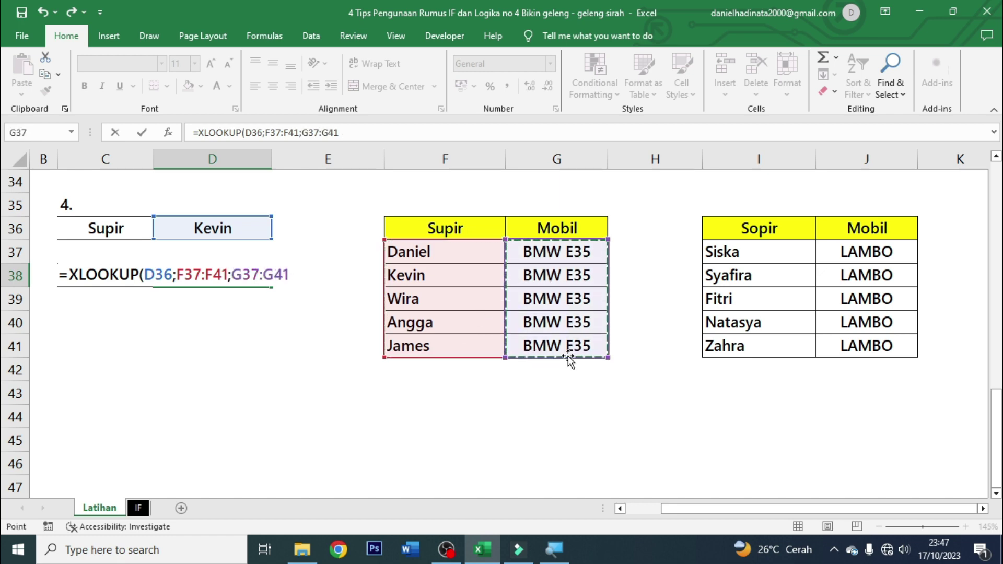
- Add a fallback XLOOKUP of D36 over I37:I41 returning J37:J41, and enter the formula
text(;x)
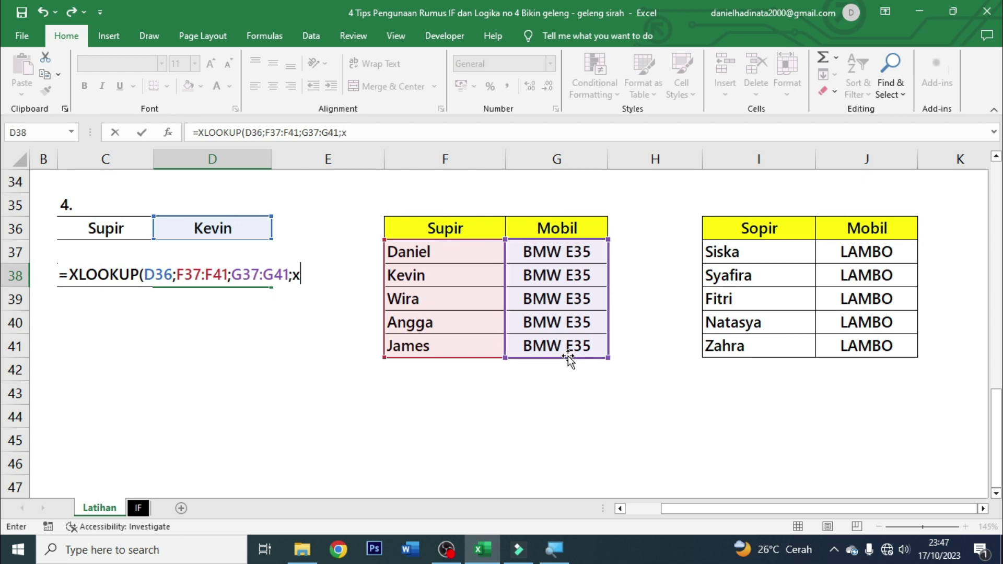
key(Down)
key(Tab)
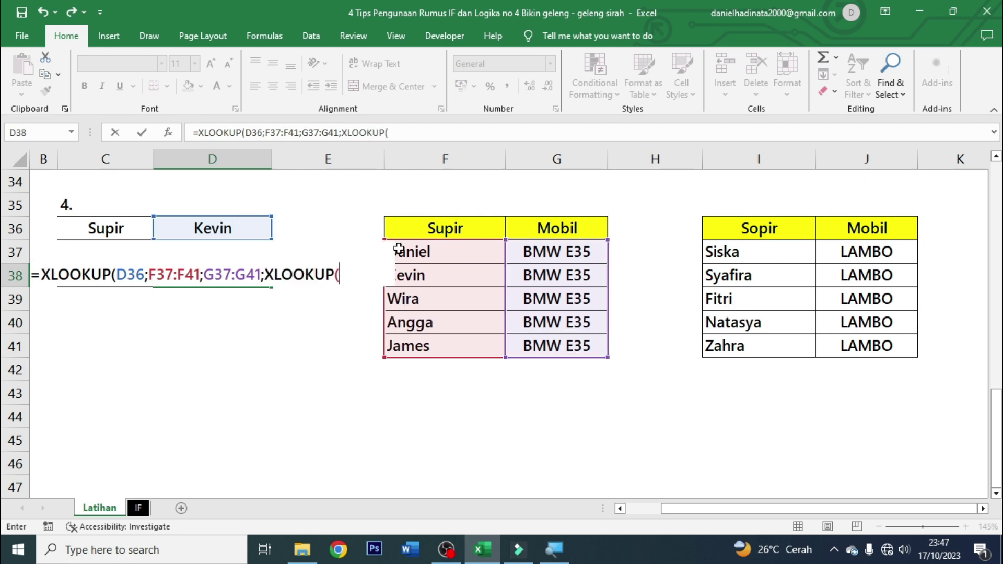
click(244, 231)
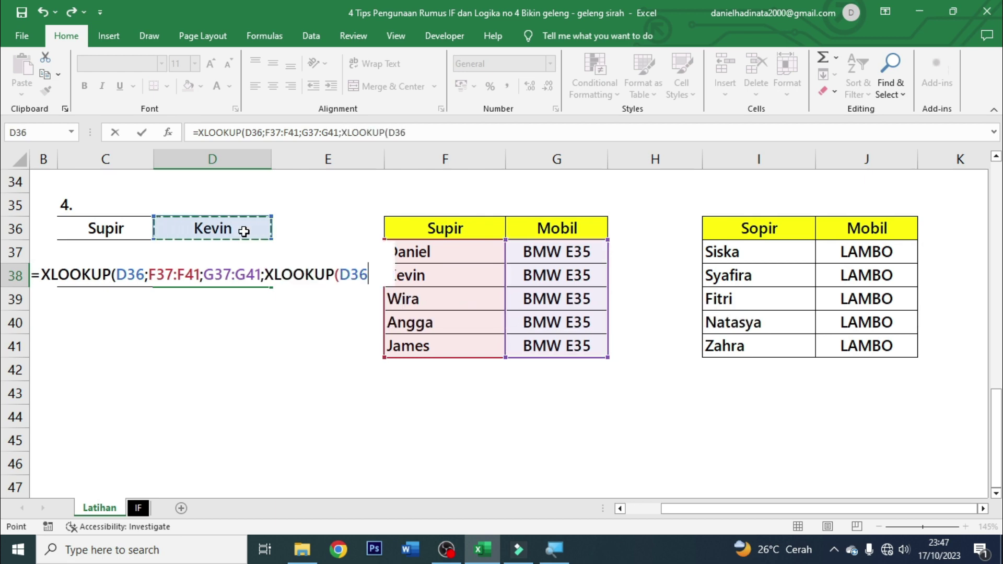
text(;)
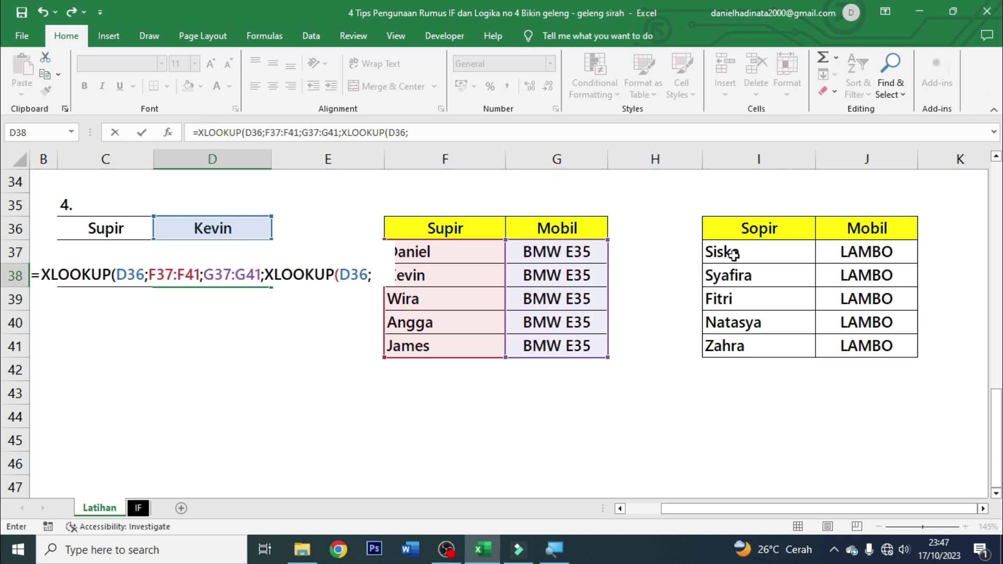
drag(729, 251, 726, 346)
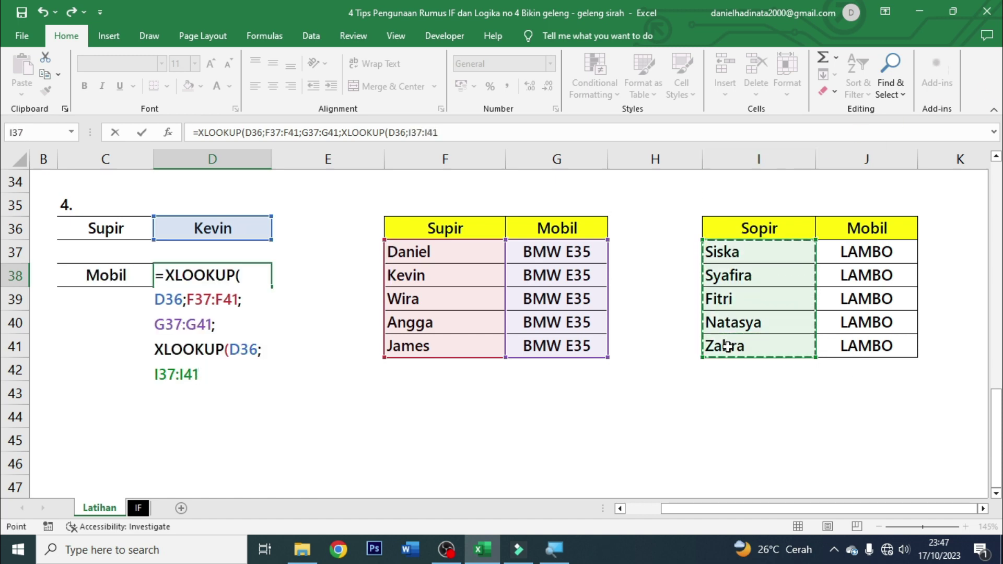
text(;)
drag(858, 254, 857, 335)
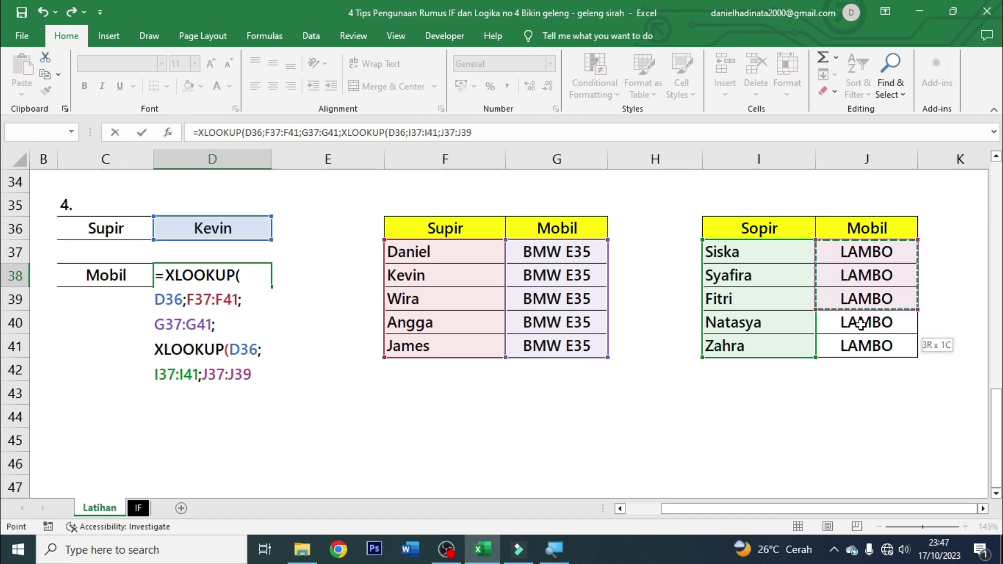
text())
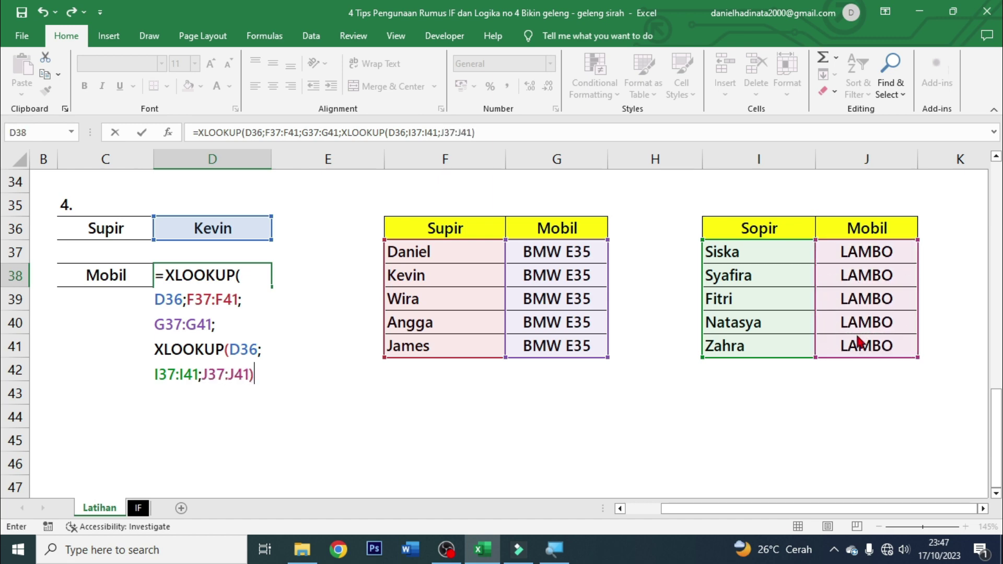
key(Return)
key(Return)
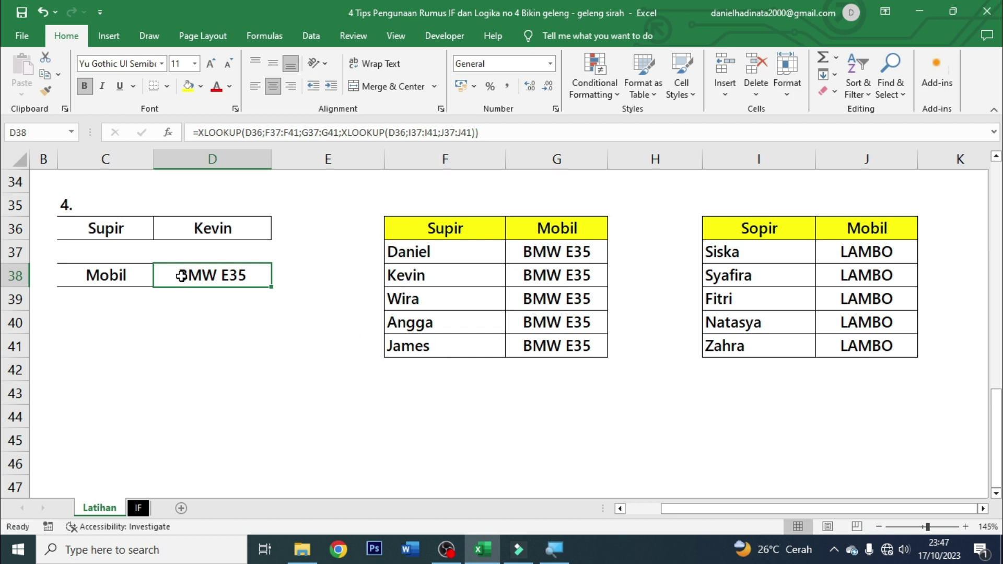
- Check Kevin's car in the first table, then change the driver in D36 to Daniel
click(544, 276)
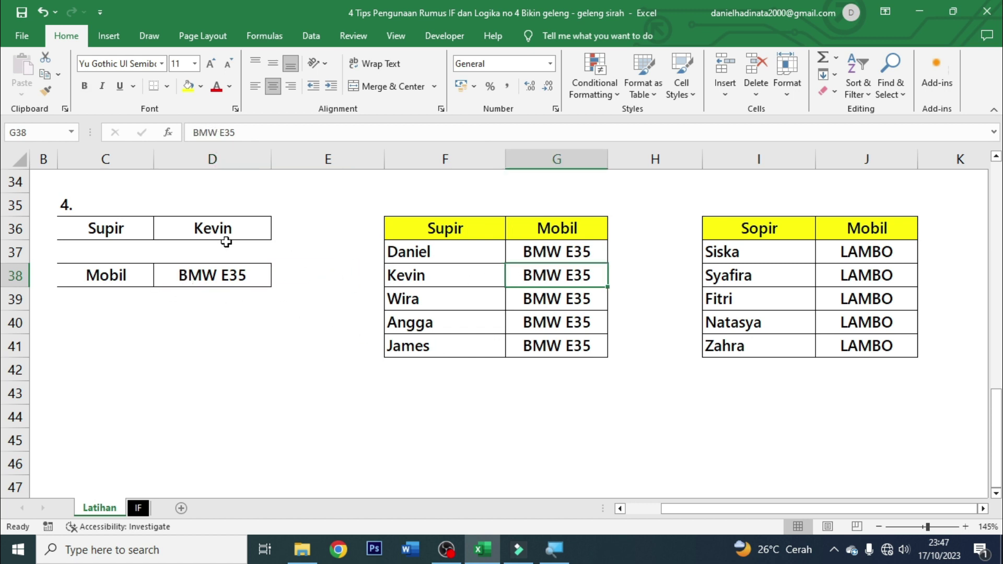
click(224, 276)
click(273, 229)
click(258, 222)
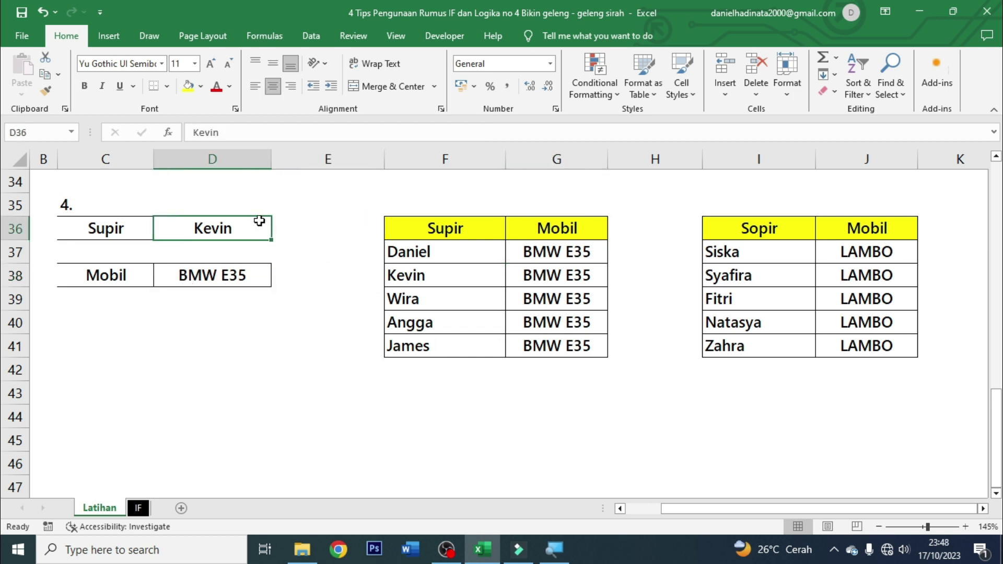
text(Daniel)
key(Return)
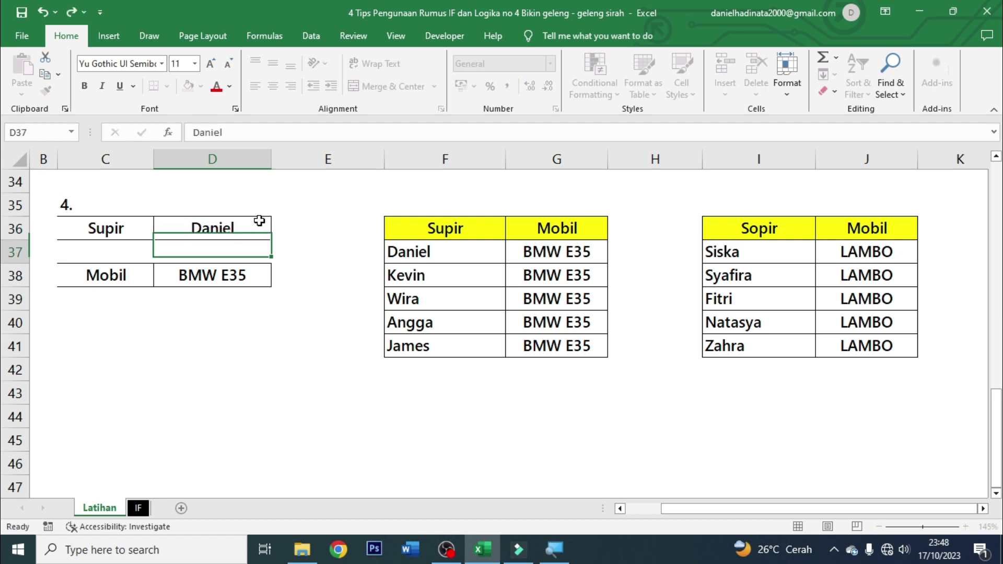
- Change the driver to Siska and confirm D38 now shows LAMBO
click(259, 221)
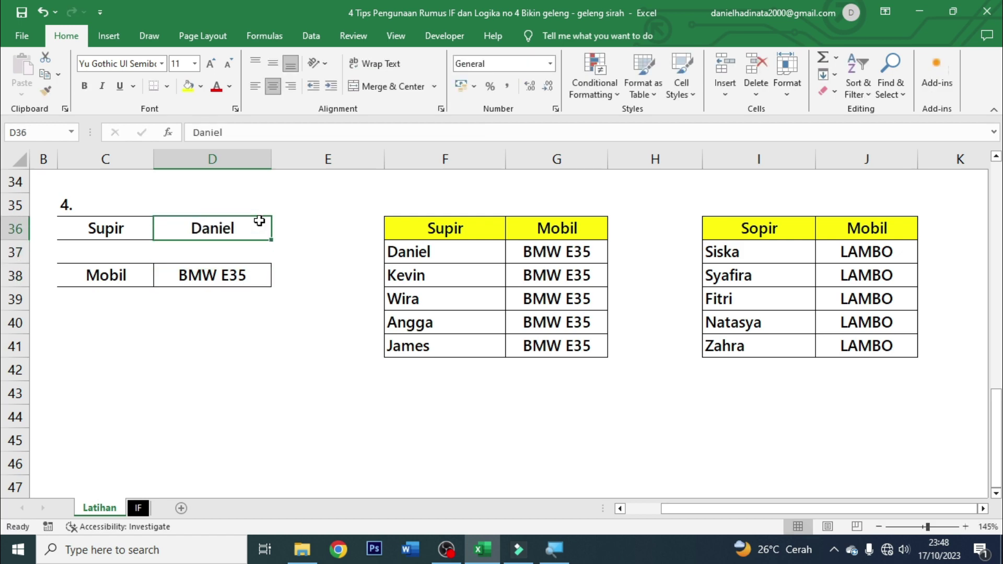
text(Siska)
key(Tab)
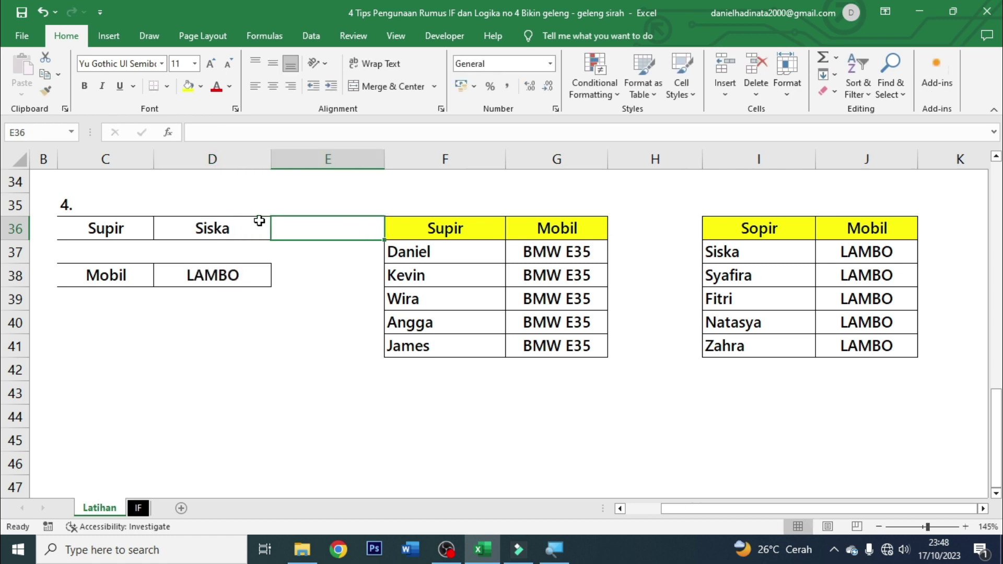
key(Down)
key(Left)
key(Left)
key(Down)
key(Right)
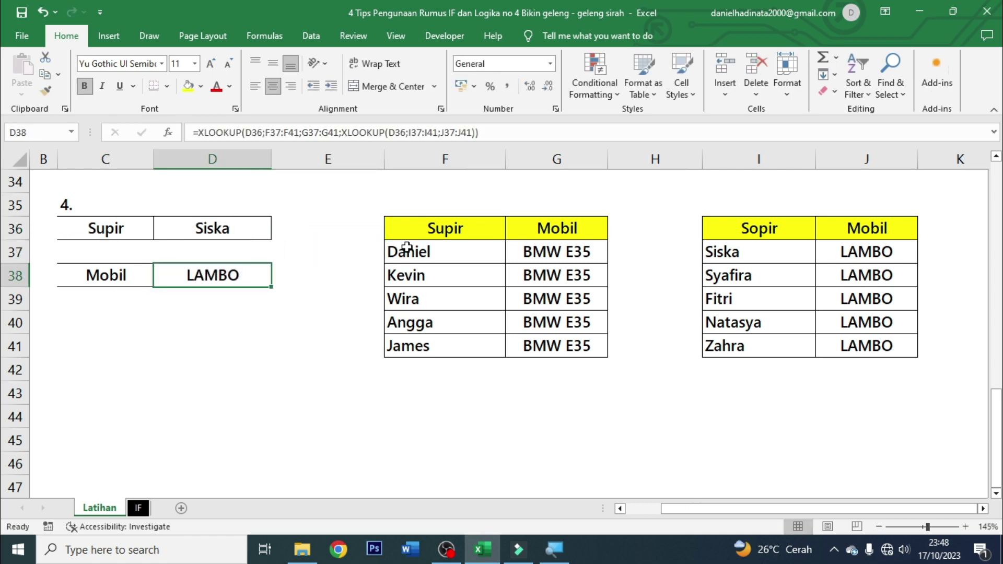
drag(408, 247, 501, 349)
click(213, 230)
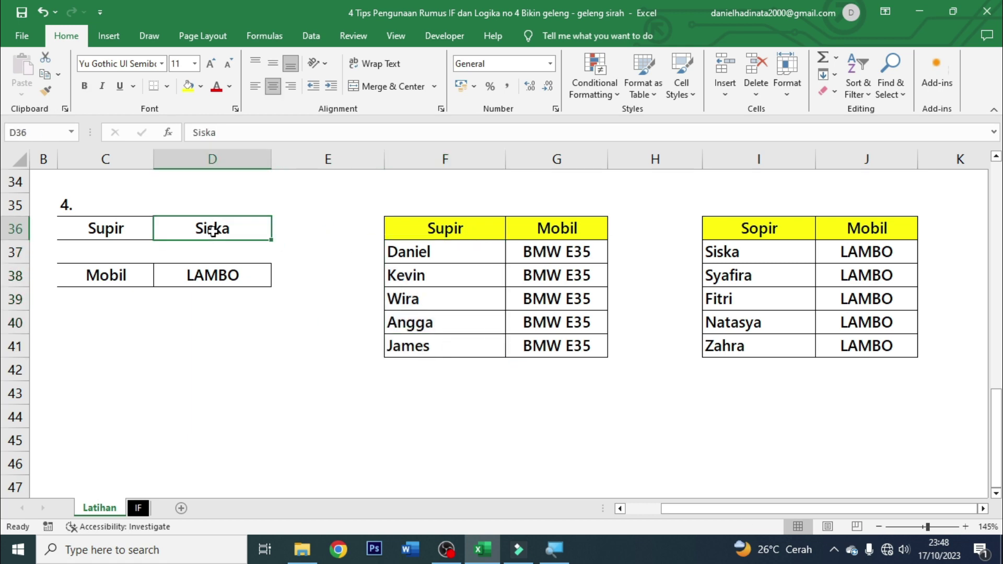